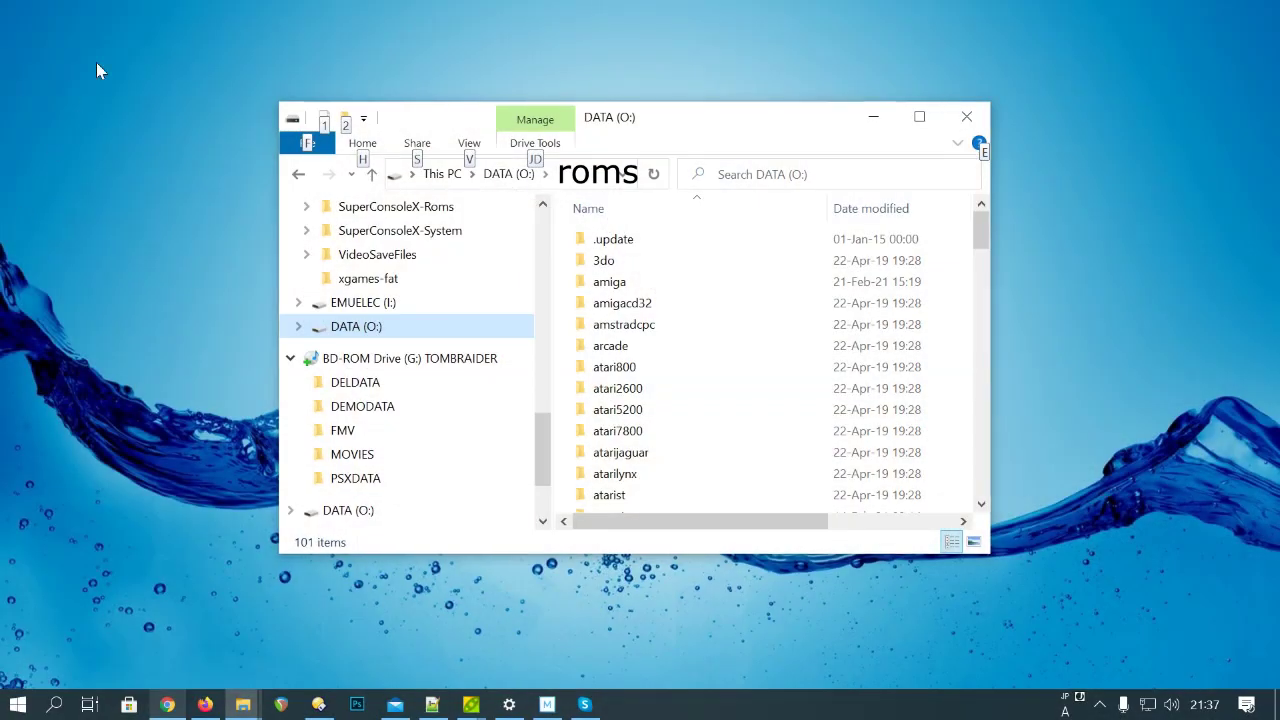
Open the desktop context menu to start creating a new item.
{"action": "right_click", "coordinate": [97, 64]}
Create a new desktop folder named scxroms.
{"action": "mouse_move", "coordinate": [175, 263]}
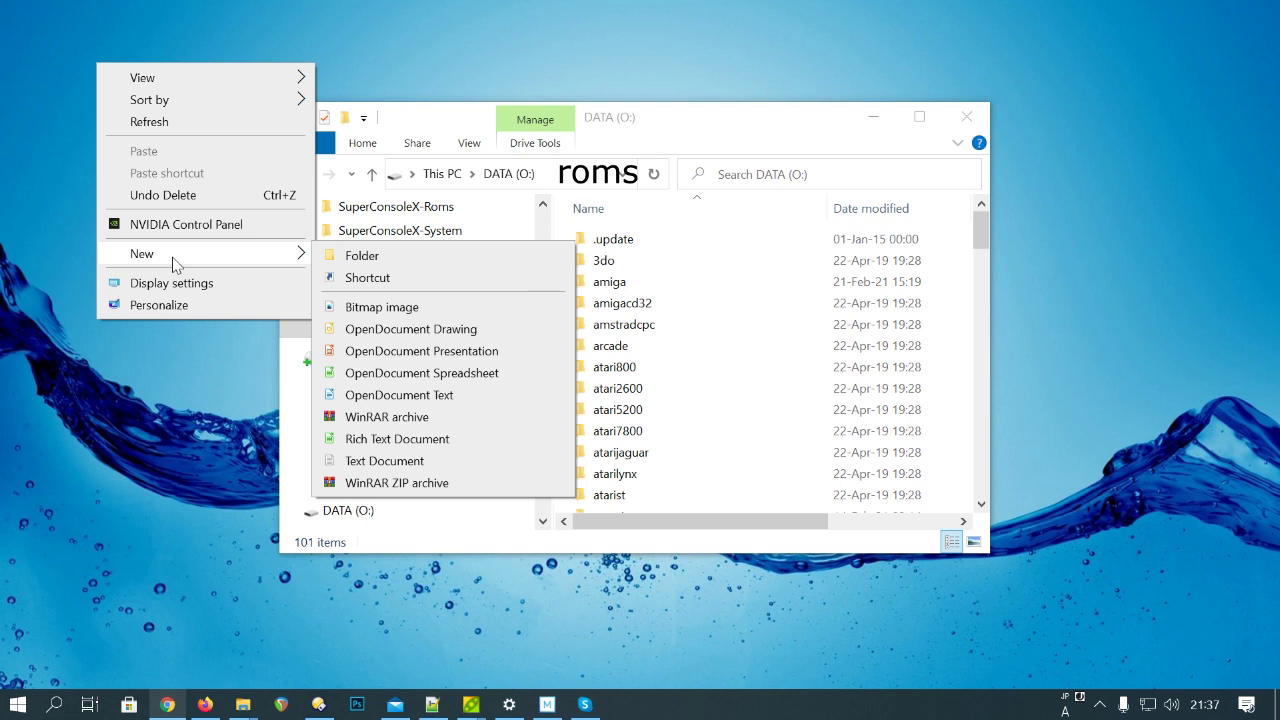
{"action": "left_click", "coordinate": [352, 258]}
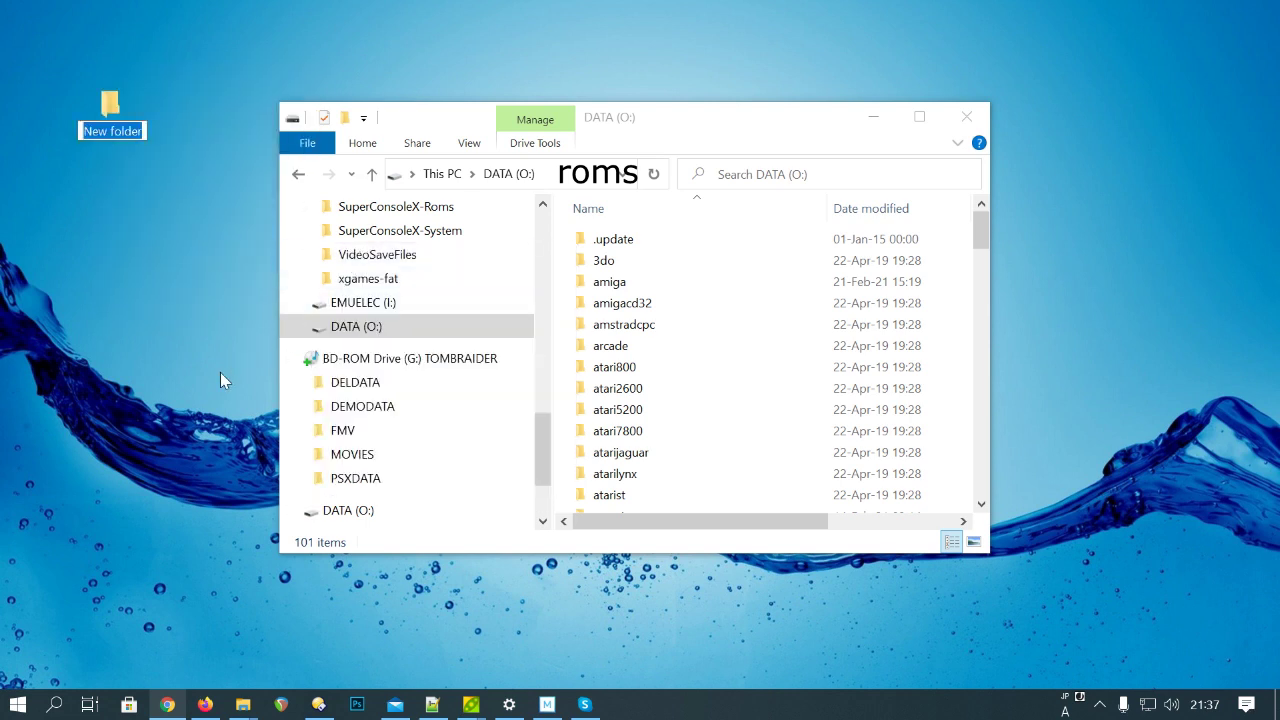
{"action": "type", "text": "scxroms"}
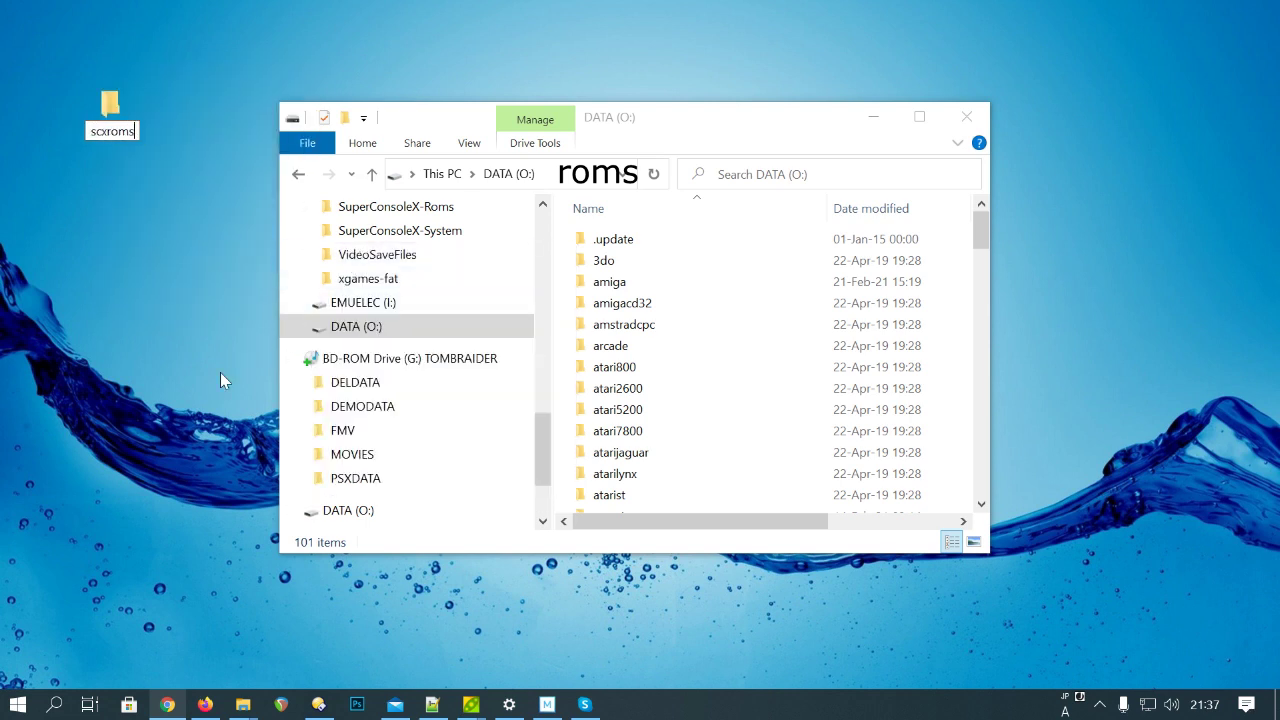
{"action": "key", "text": "Return"}
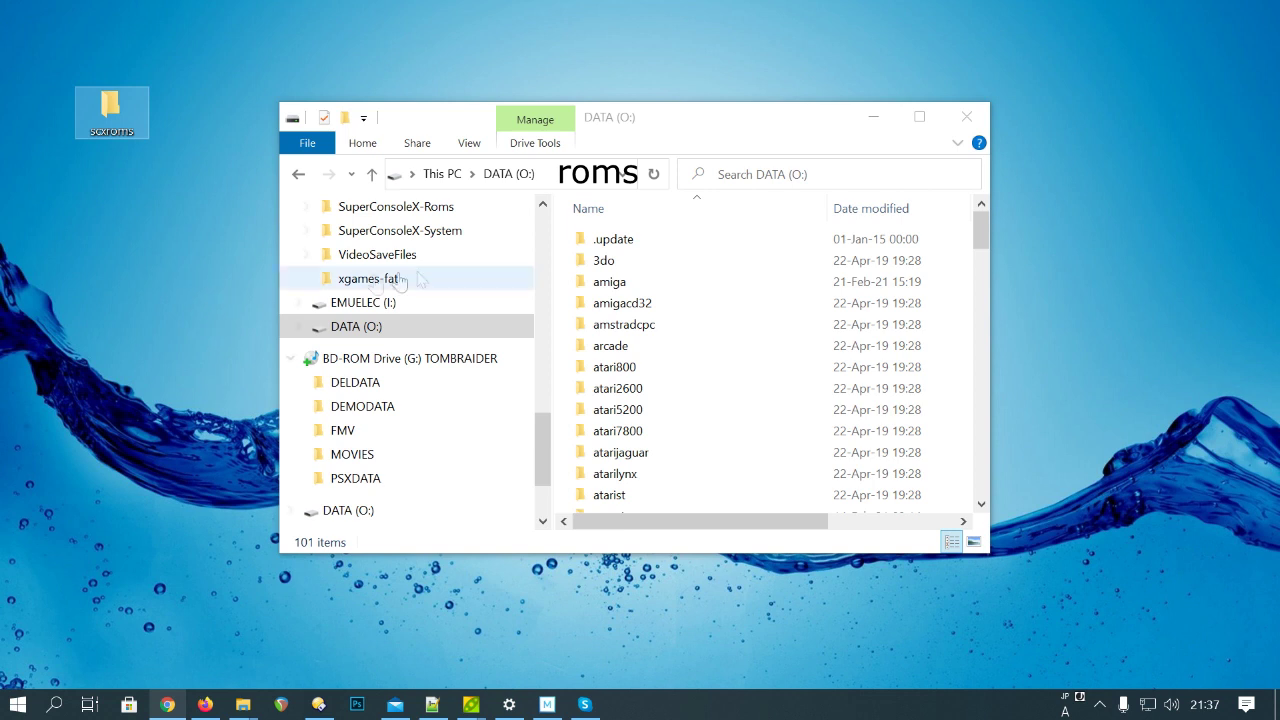
Copy all 101 items from DATA (O:) into the scxroms desktop folder.
{"action": "left_click", "coordinate": [623, 262]}
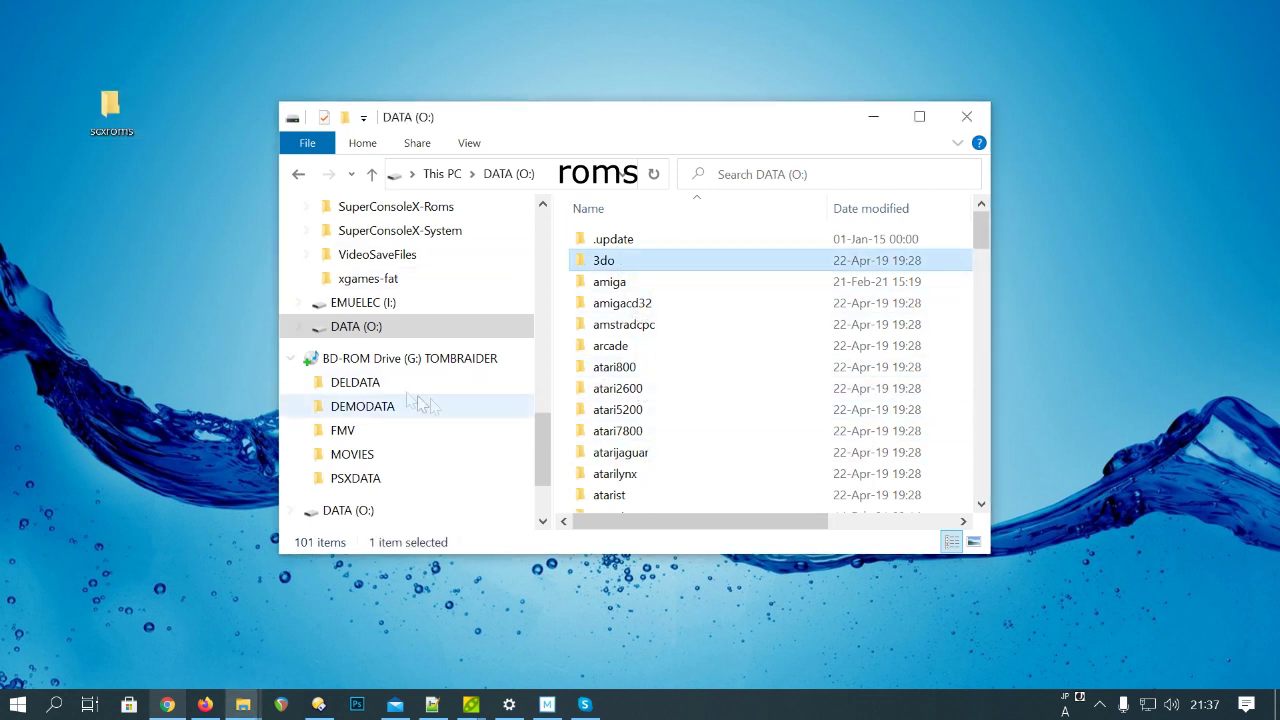
{"action": "left_click", "coordinate": [362, 330]}
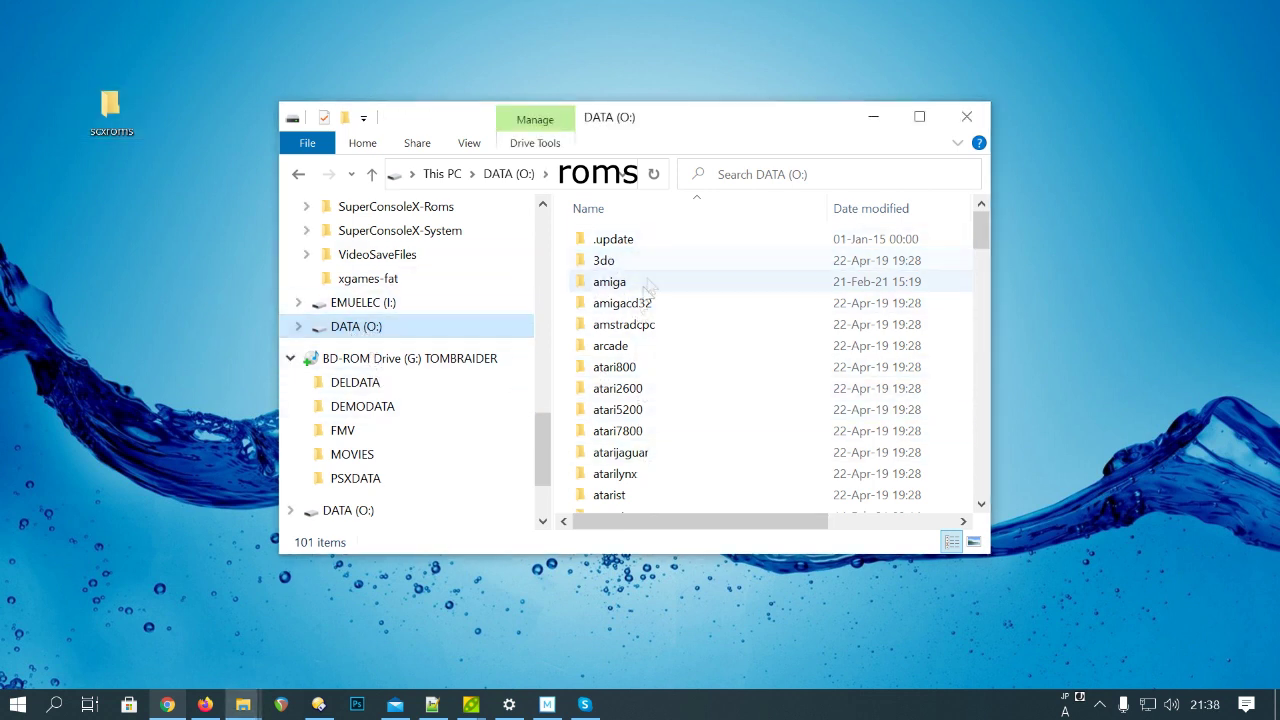
{"action": "left_click", "coordinate": [623, 303]}
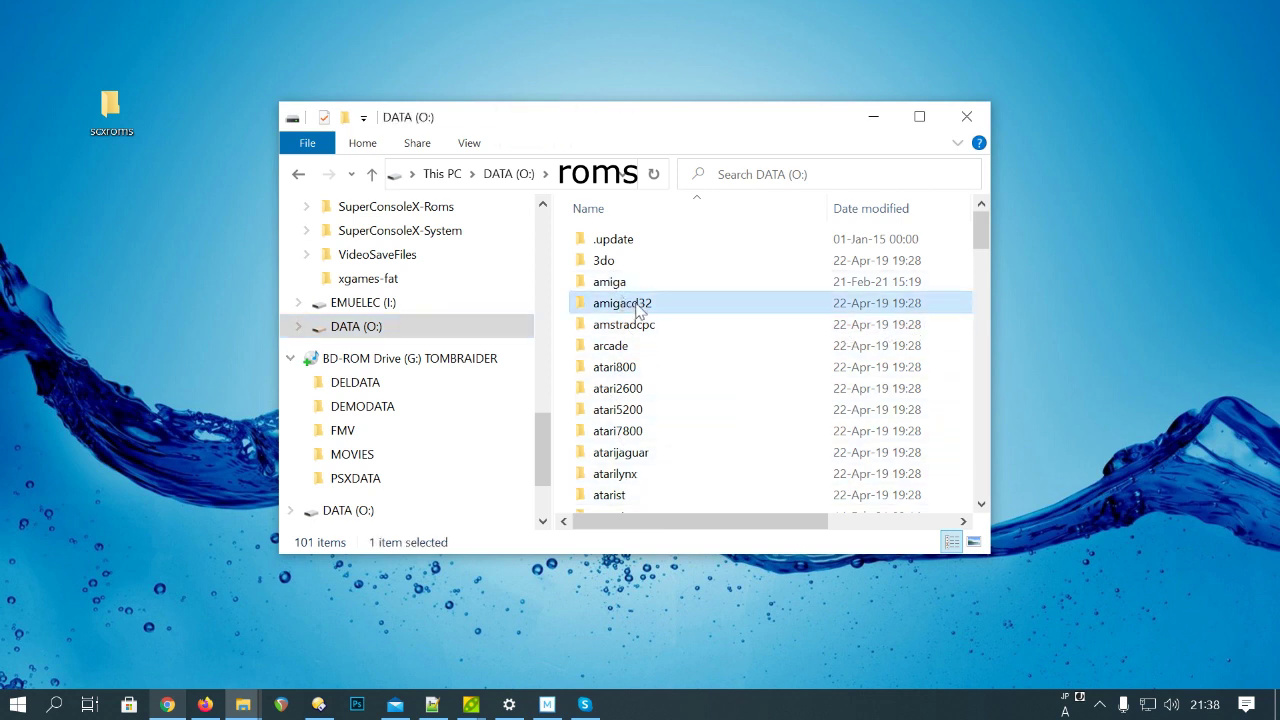
{"action": "key", "text": "ctrl+a"}
{"action": "mouse_move", "coordinate": [622, 325]}
{"action": "left_mouse_down"}
{"action": "mouse_move", "coordinate": [575, 355]}
{"action": "mouse_move", "coordinate": [140, 225]}
{"action": "mouse_move", "coordinate": [117, 113]}
{"action": "left_mouse_up"}
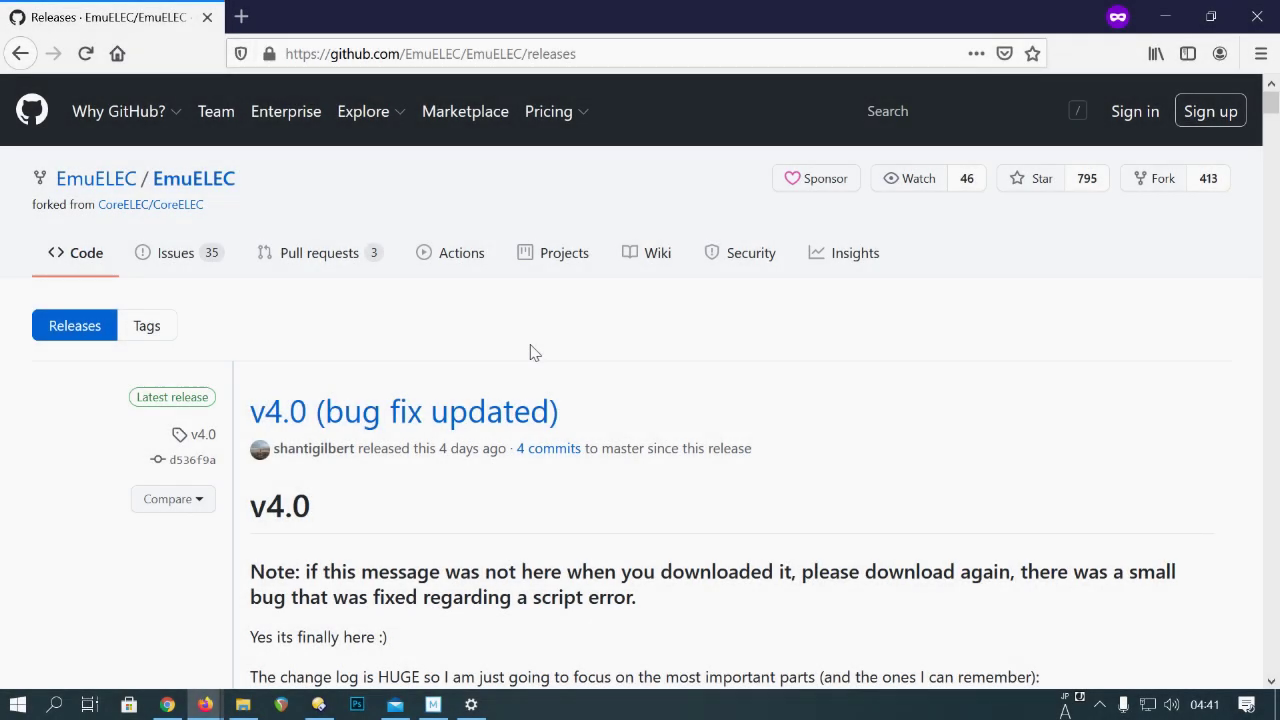
Save EmuELEC-Amlogic.aarch64-4.0-Generic.img.gz from the v4.0 release assets.
{"action": "scroll", "coordinate": [530, 352], "scroll_direction": "down", "scroll_amount": 6}
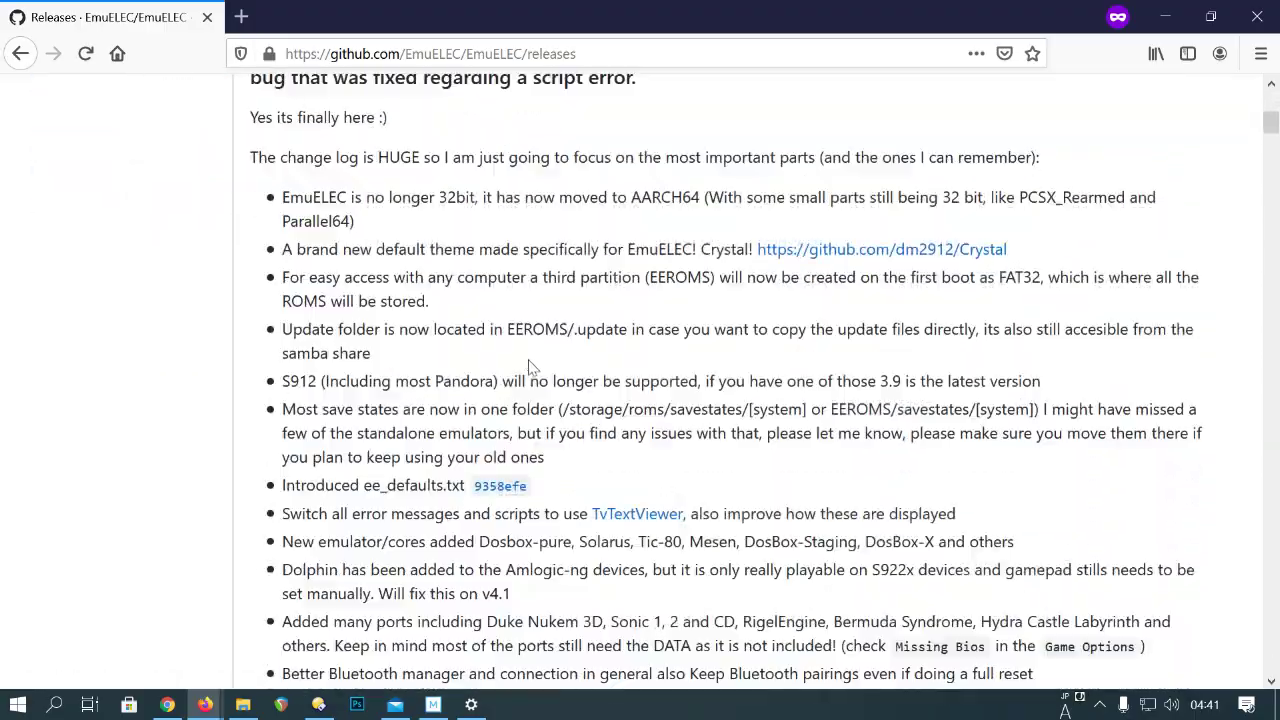
{"action": "scroll", "coordinate": [533, 369], "scroll_direction": "down", "scroll_amount": 6}
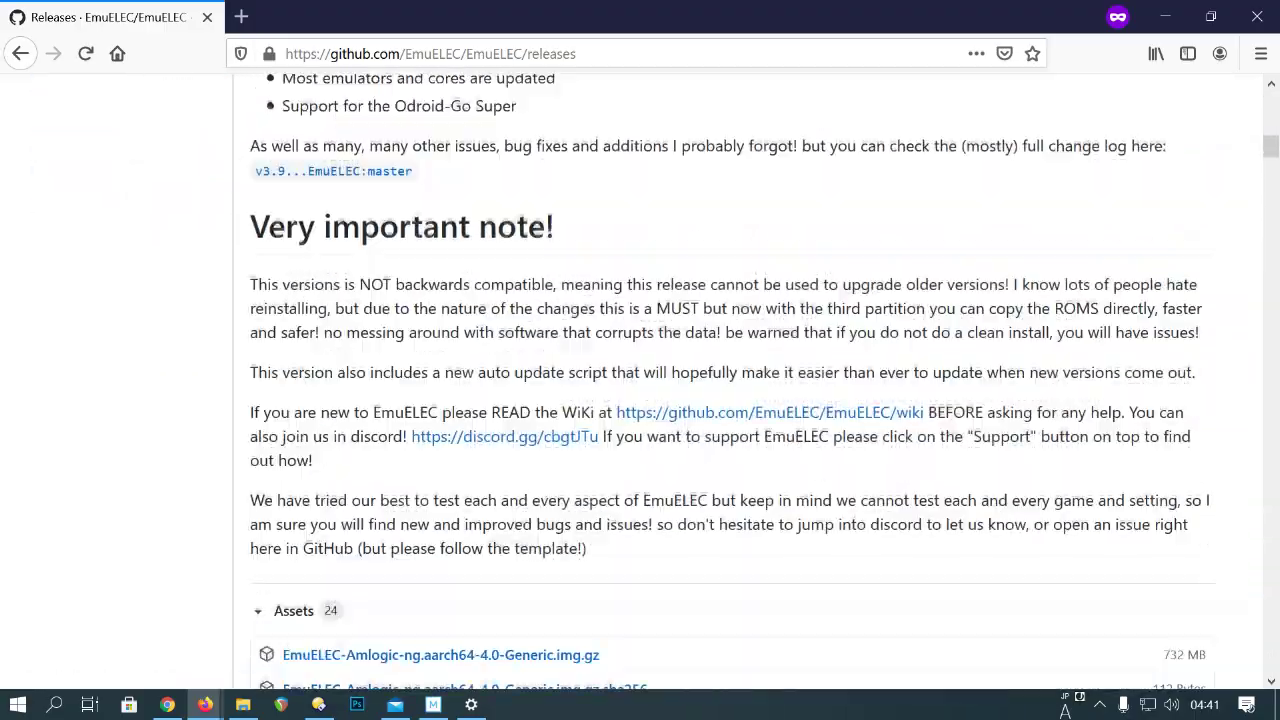
{"action": "scroll", "coordinate": [533, 369], "scroll_direction": "down", "scroll_amount": 2}
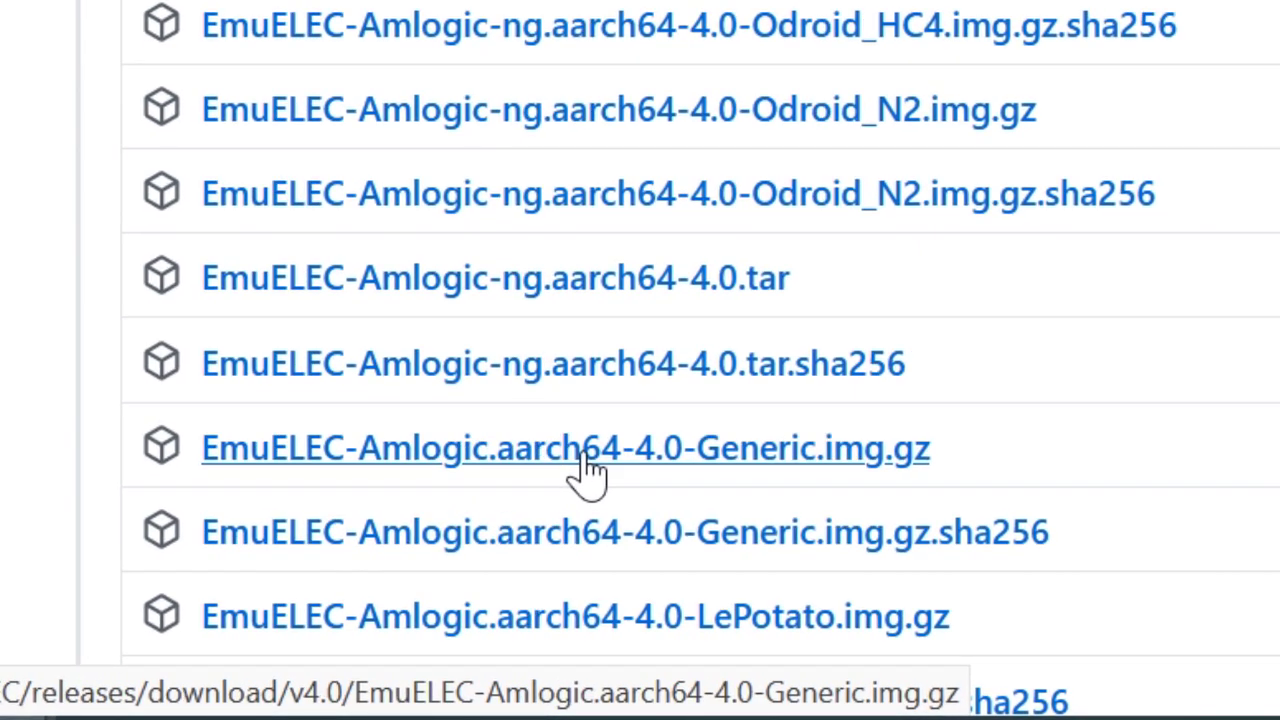
{"action": "right_click", "coordinate": [585, 470]}
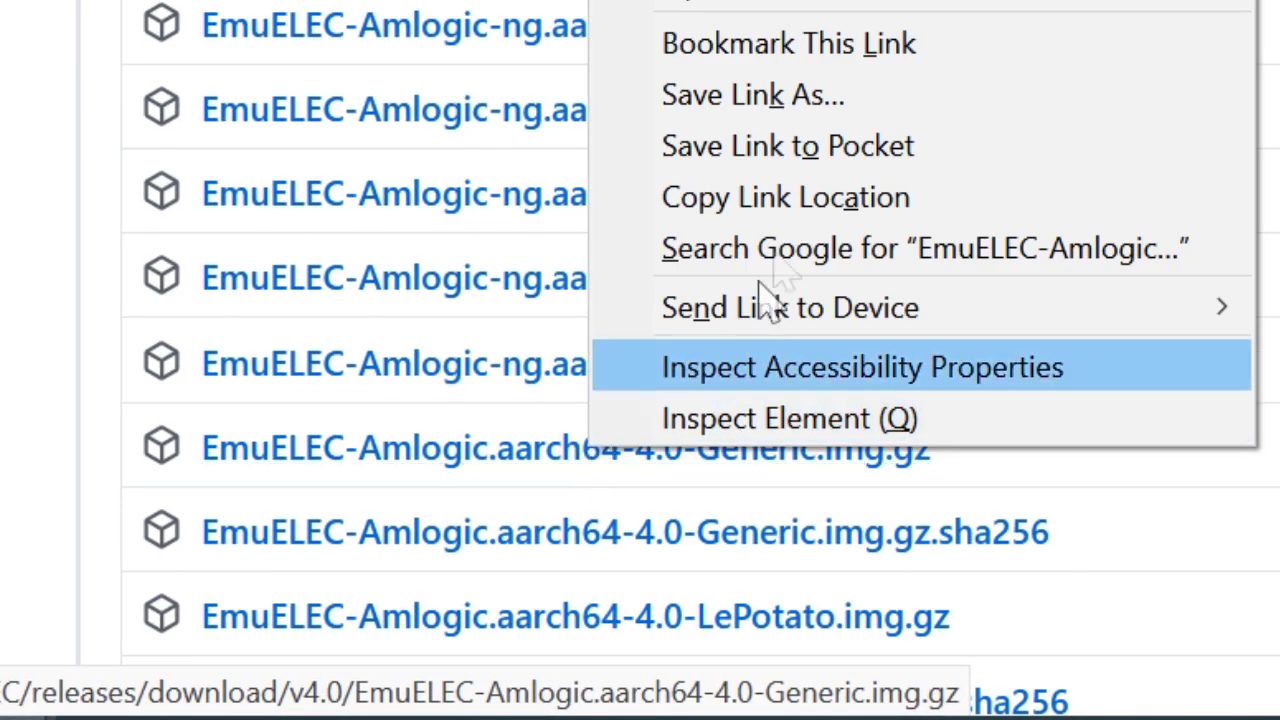
{"action": "left_click", "coordinate": [845, 97]}
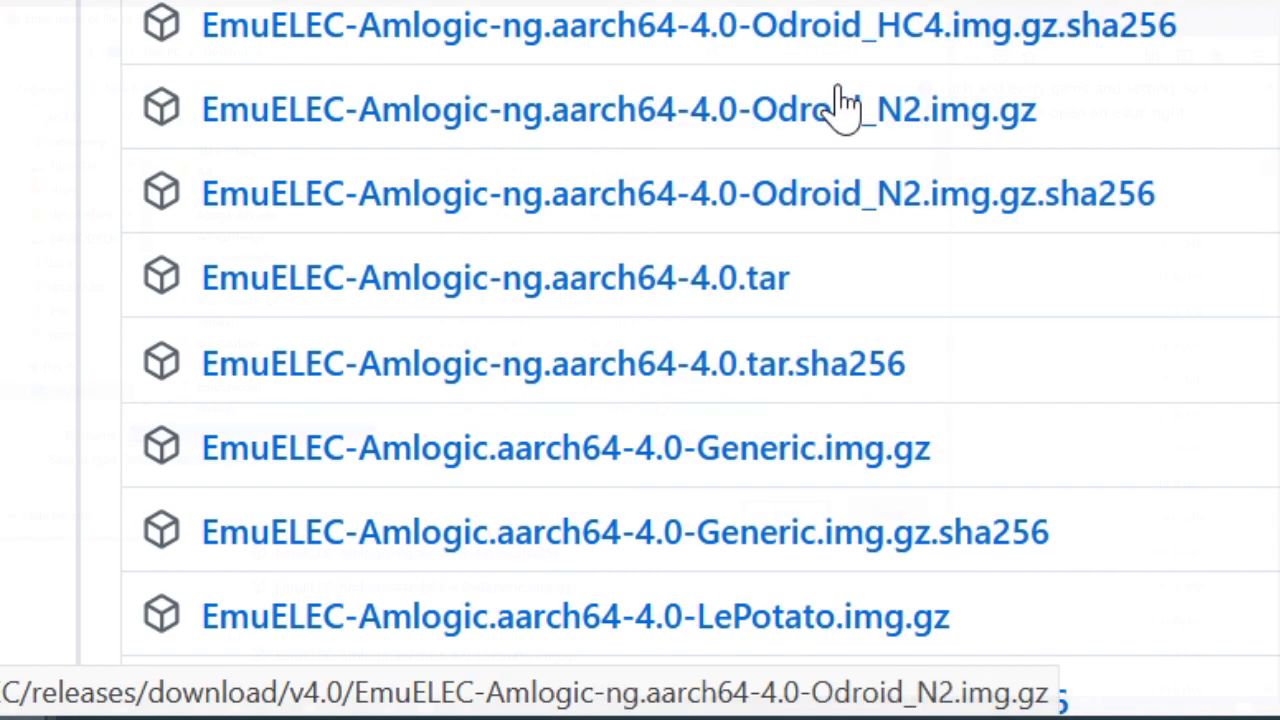
{"action": "left_click", "coordinate": [772, 512]}
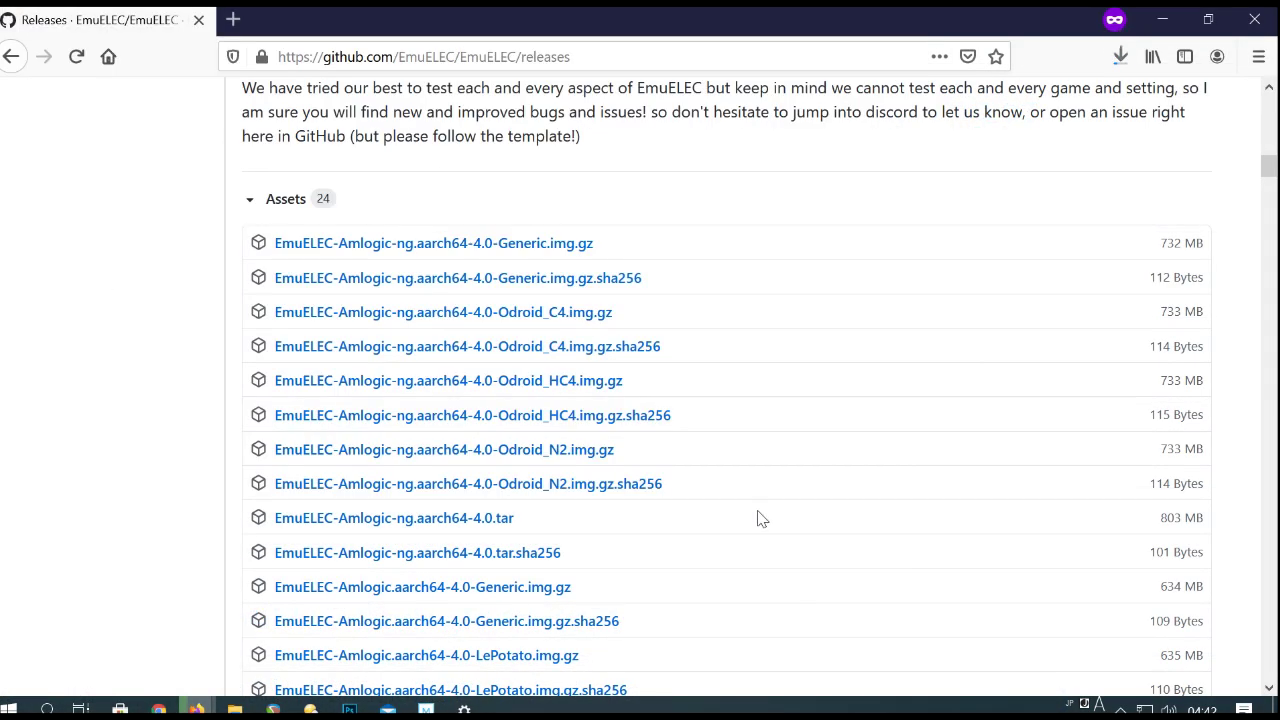
Verify the downloaded EmuELEC archive in the downloads list and on the desktop.
{"action": "left_click", "coordinate": [1125, 62]}
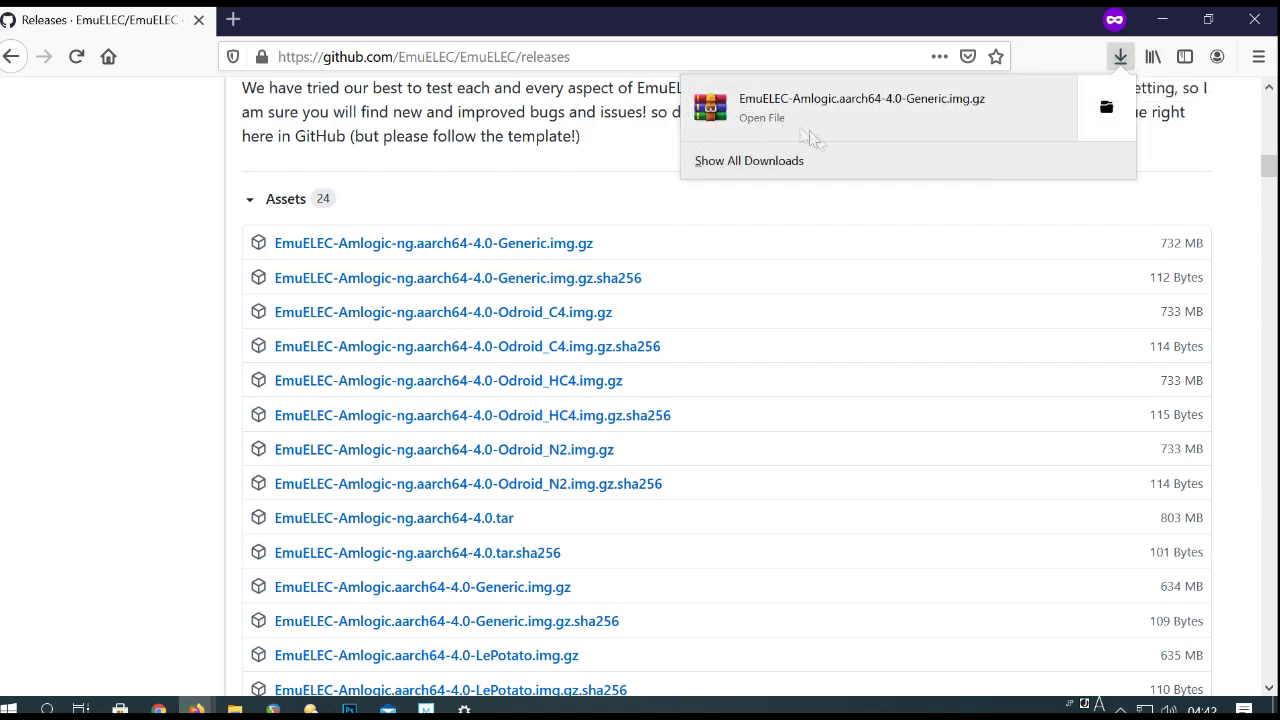
{"action": "key", "text": "super+d"}
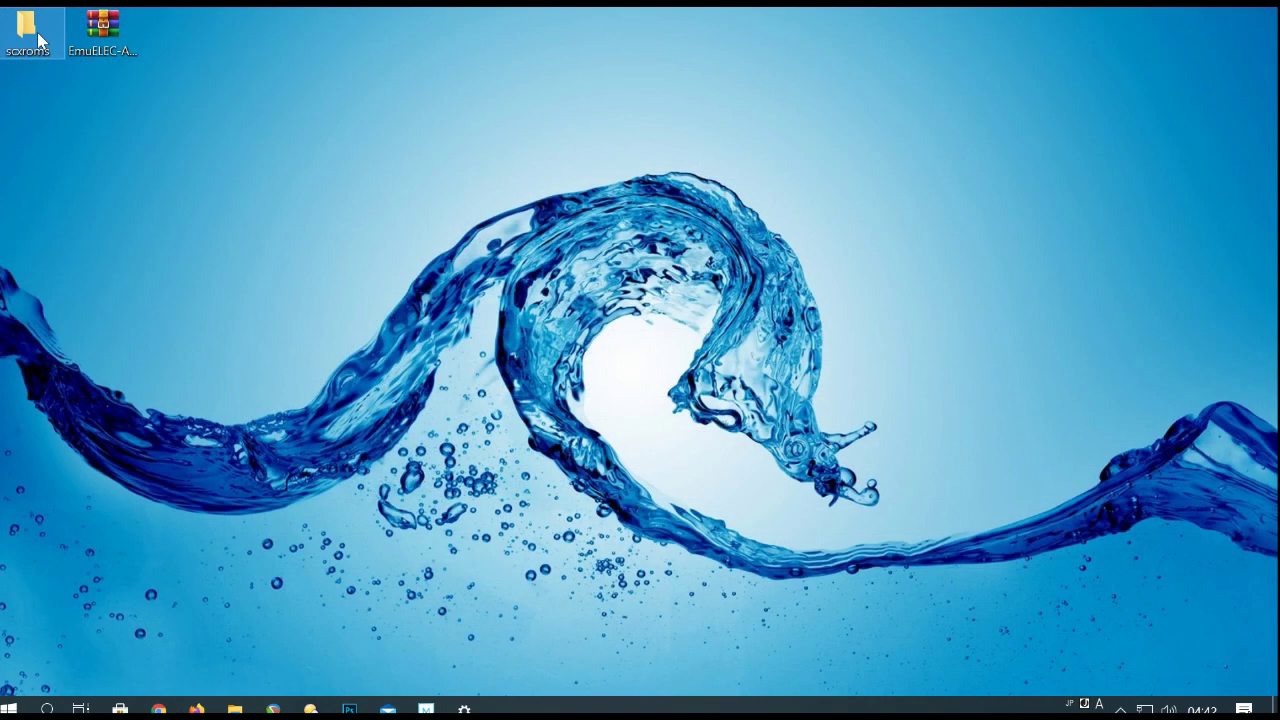
{"action": "left_click", "coordinate": [89, 35]}
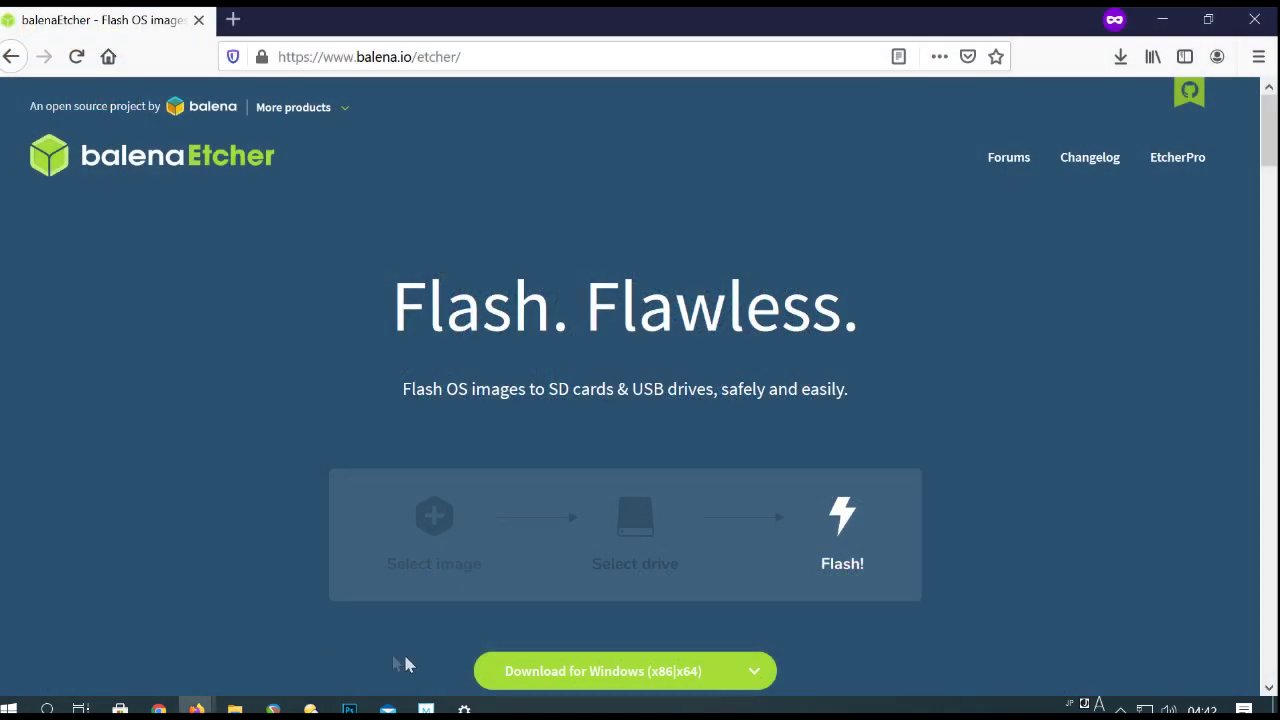
Download the balenaEtcher 1.5.116 installer for Windows.
{"action": "scroll", "coordinate": [443, 634], "scroll_direction": "down", "scroll_amount": 3}
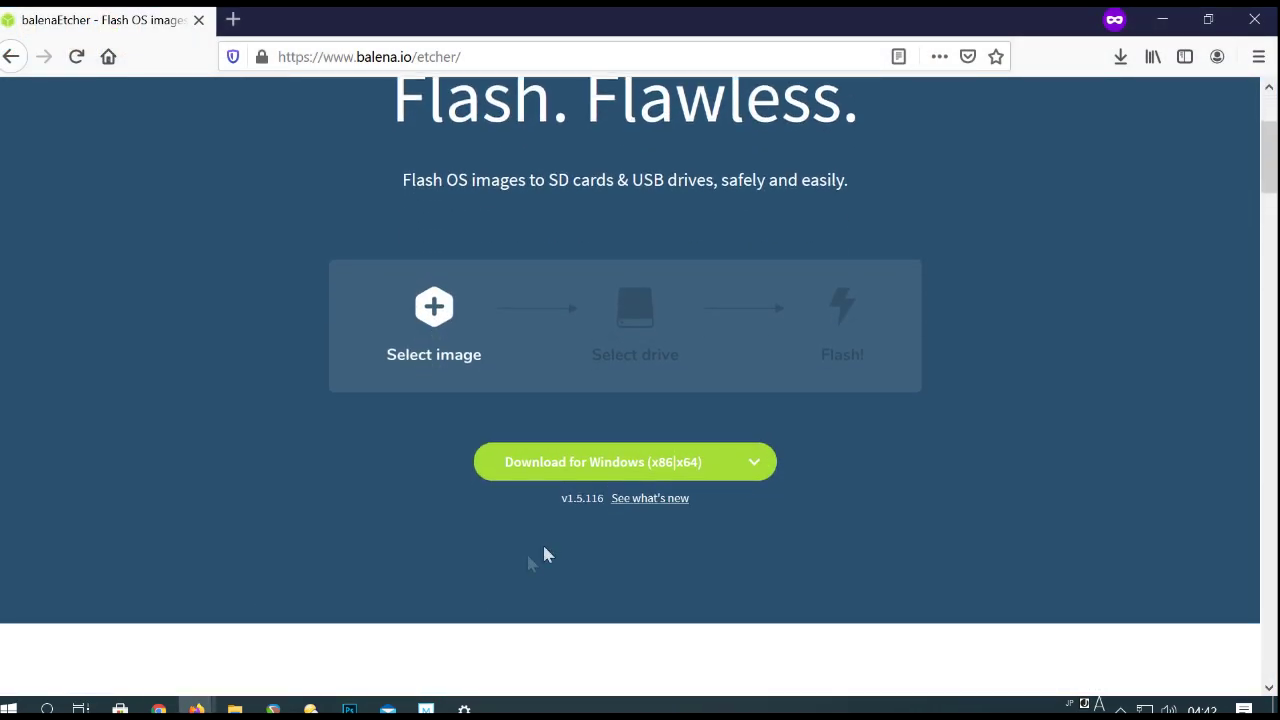
{"action": "left_click", "coordinate": [750, 470]}
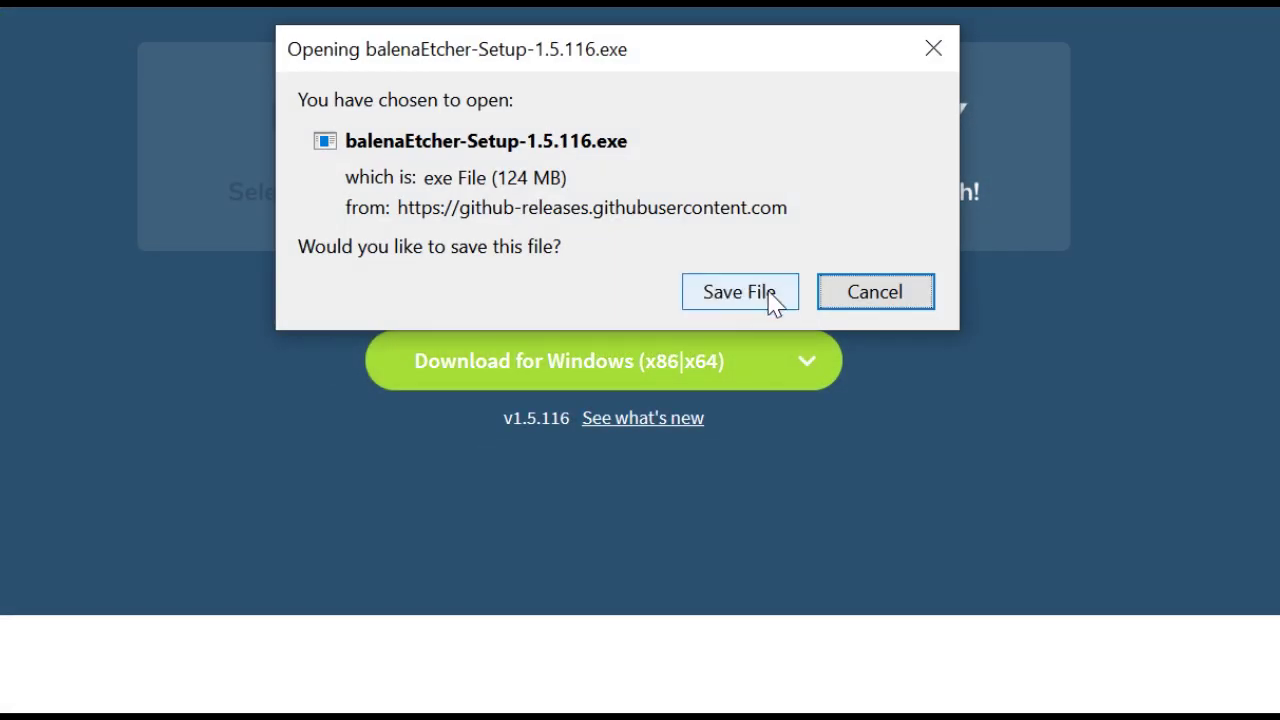
{"action": "left_click", "coordinate": [769, 296]}
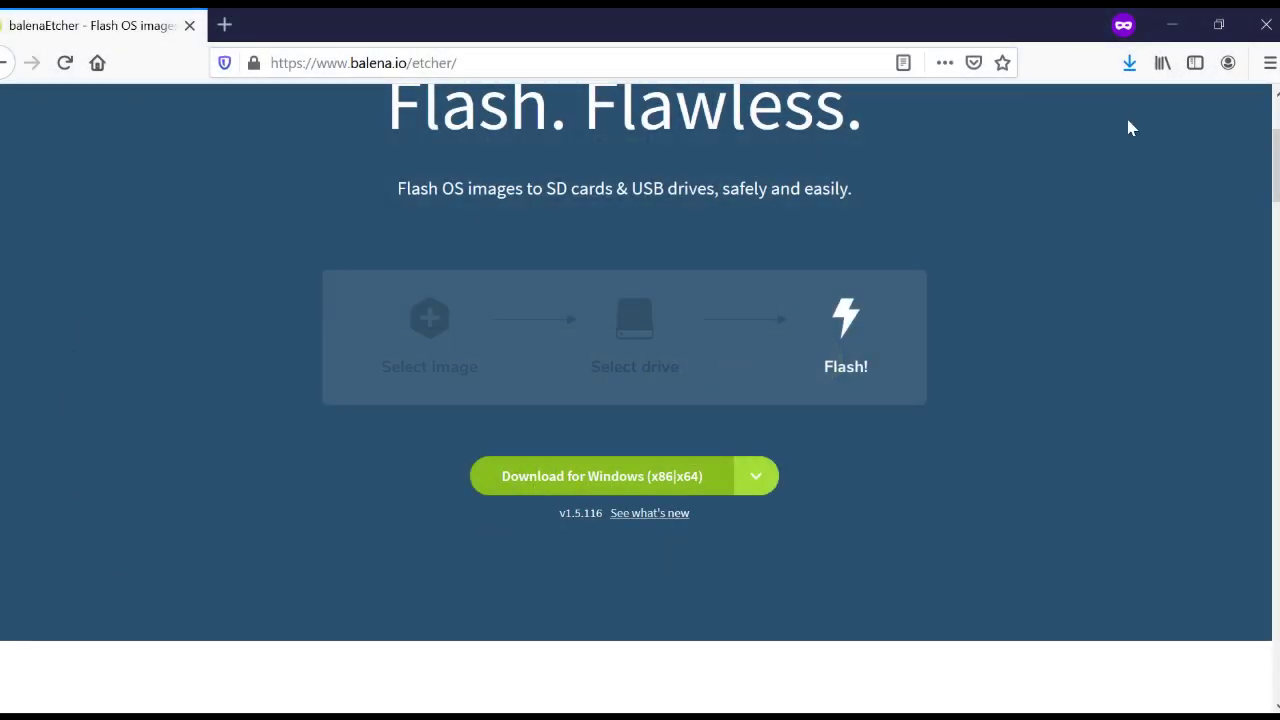
Run the balenaEtcher installer, accept the licence, and choose to flash from a file.
{"action": "left_click", "coordinate": [1130, 64]}
{"action": "left_click", "coordinate": [825, 110]}
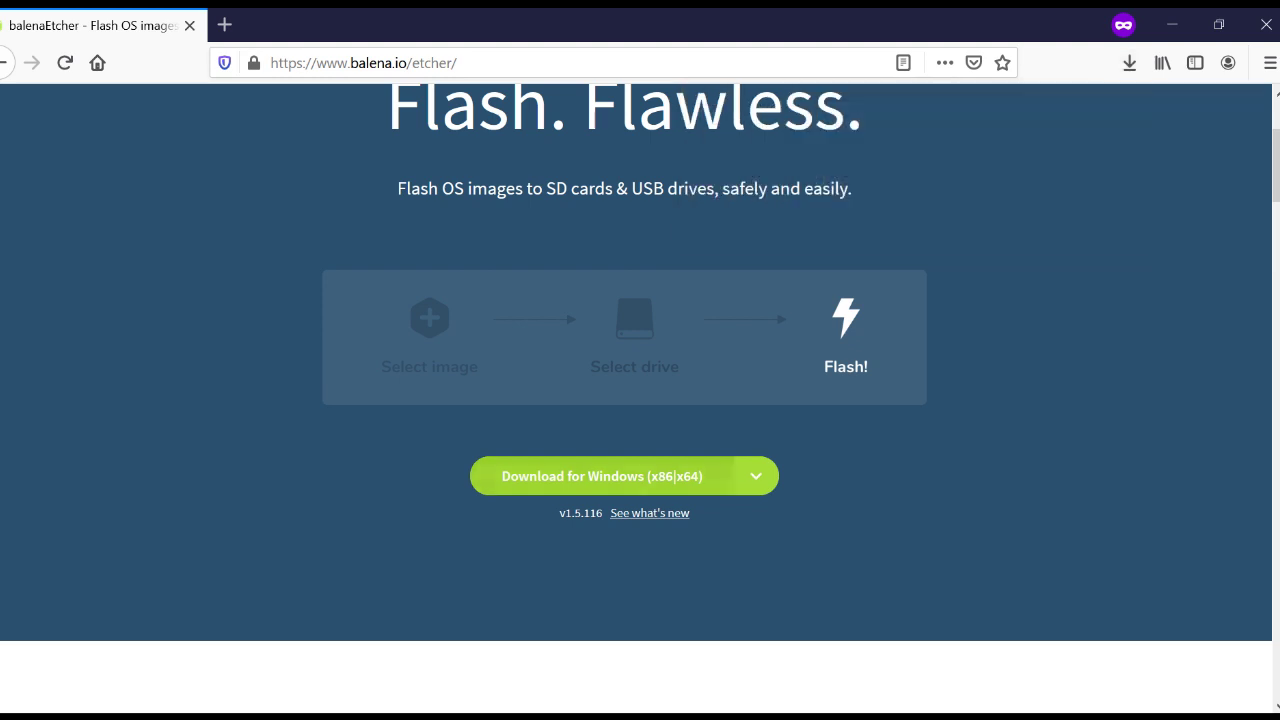
{"action": "left_click", "coordinate": [714, 402]}
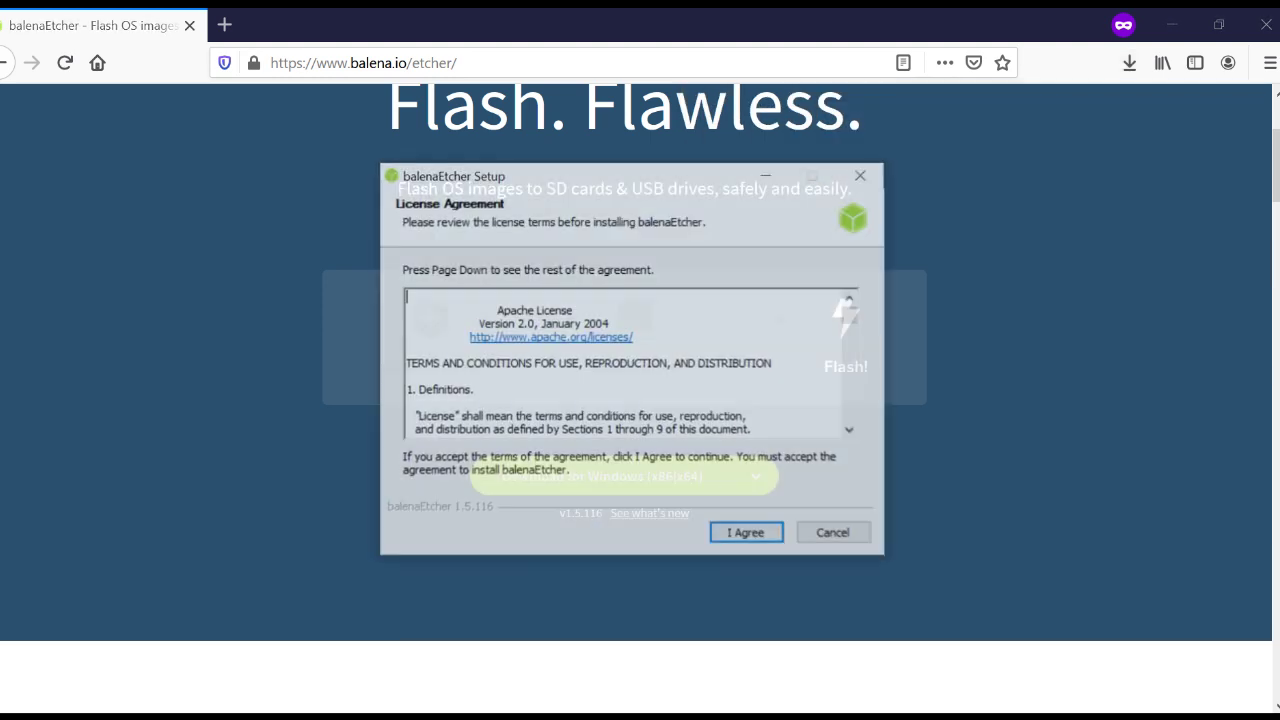
{"action": "left_click", "coordinate": [745, 540]}
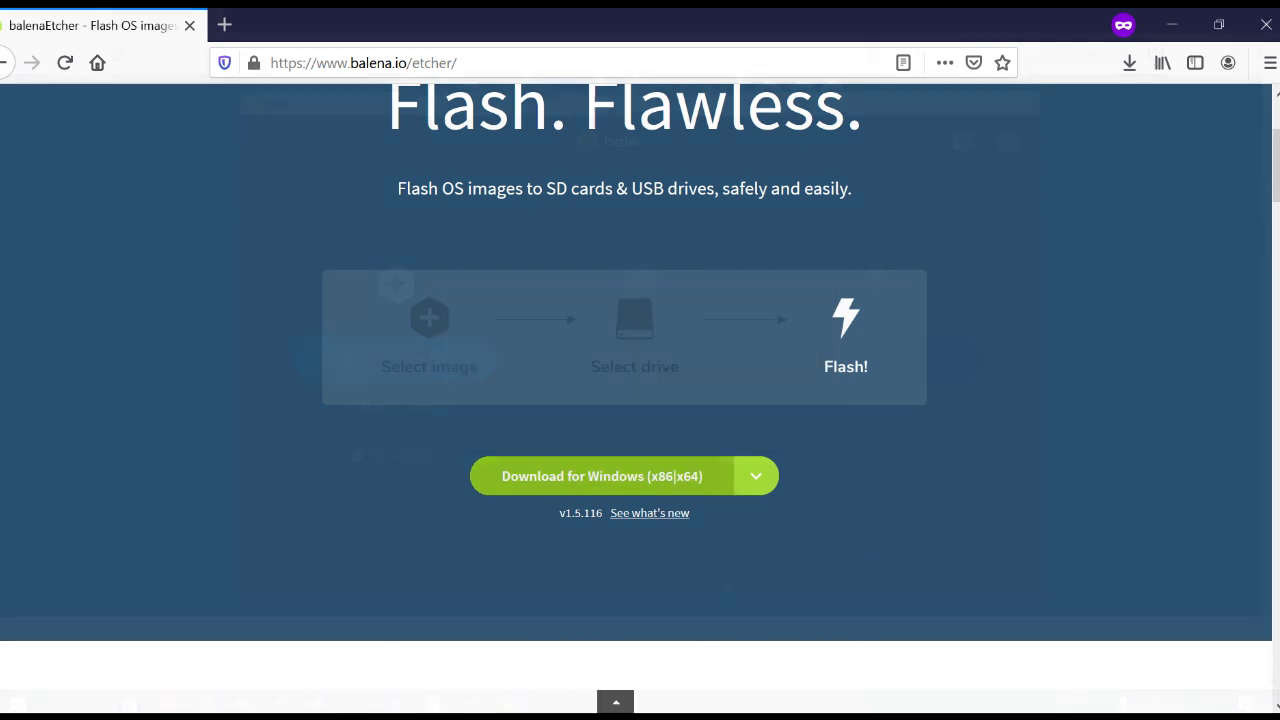
{"action": "left_click", "coordinate": [433, 367]}
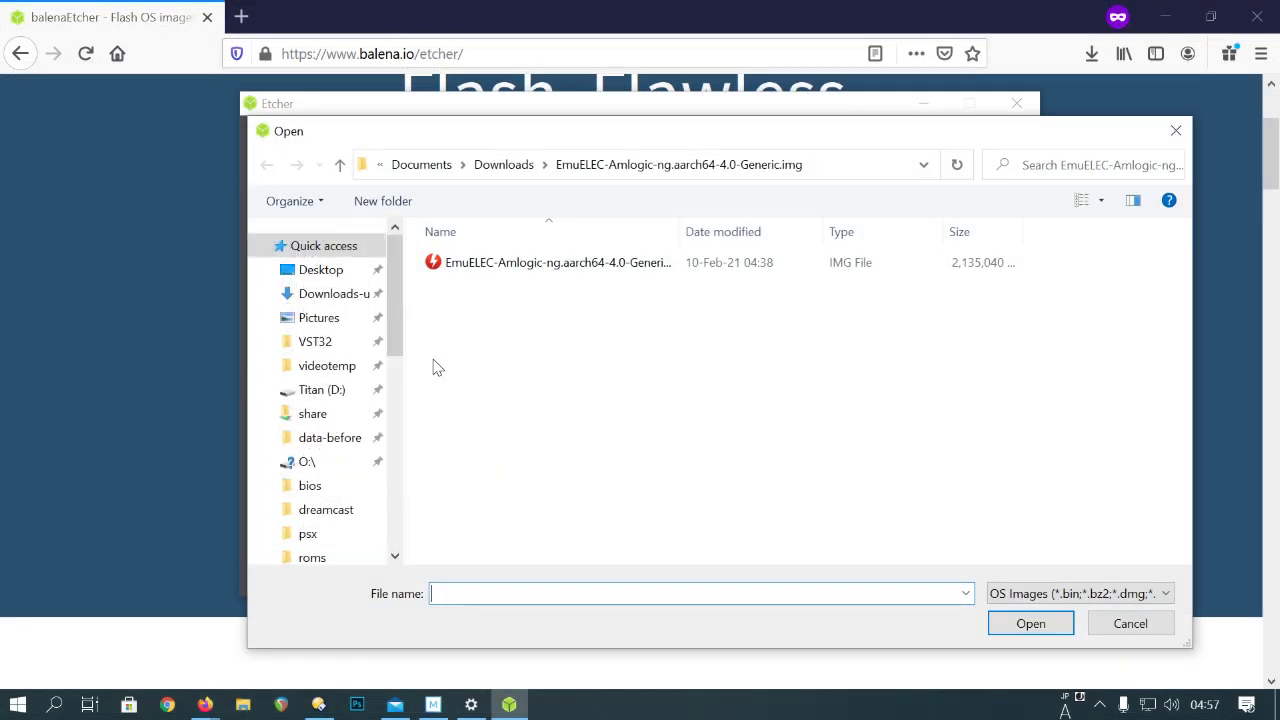
Select the EmuELEC Generic image on the Desktop as the flash source.
{"action": "left_click", "coordinate": [300, 270]}
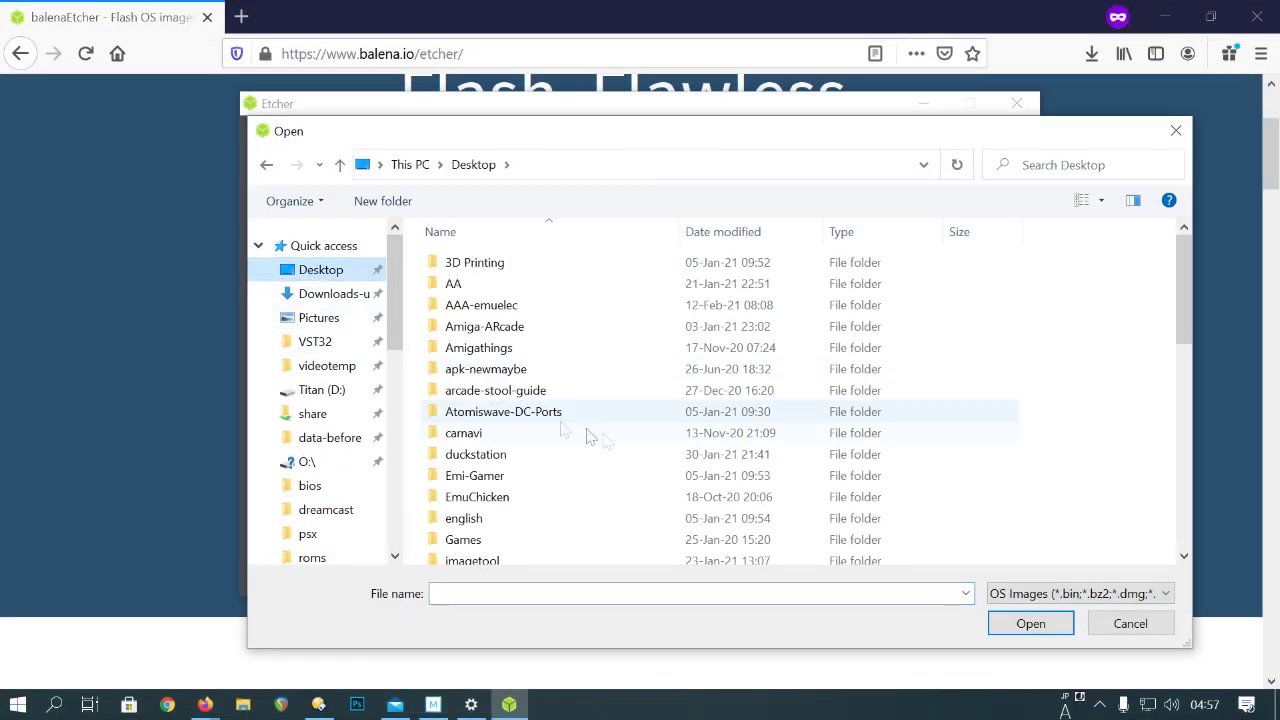
{"action": "scroll", "coordinate": [688, 450], "scroll_direction": "down", "scroll_amount": 10}
{"action": "scroll", "coordinate": [688, 452], "scroll_direction": "down", "scroll_amount": 1}
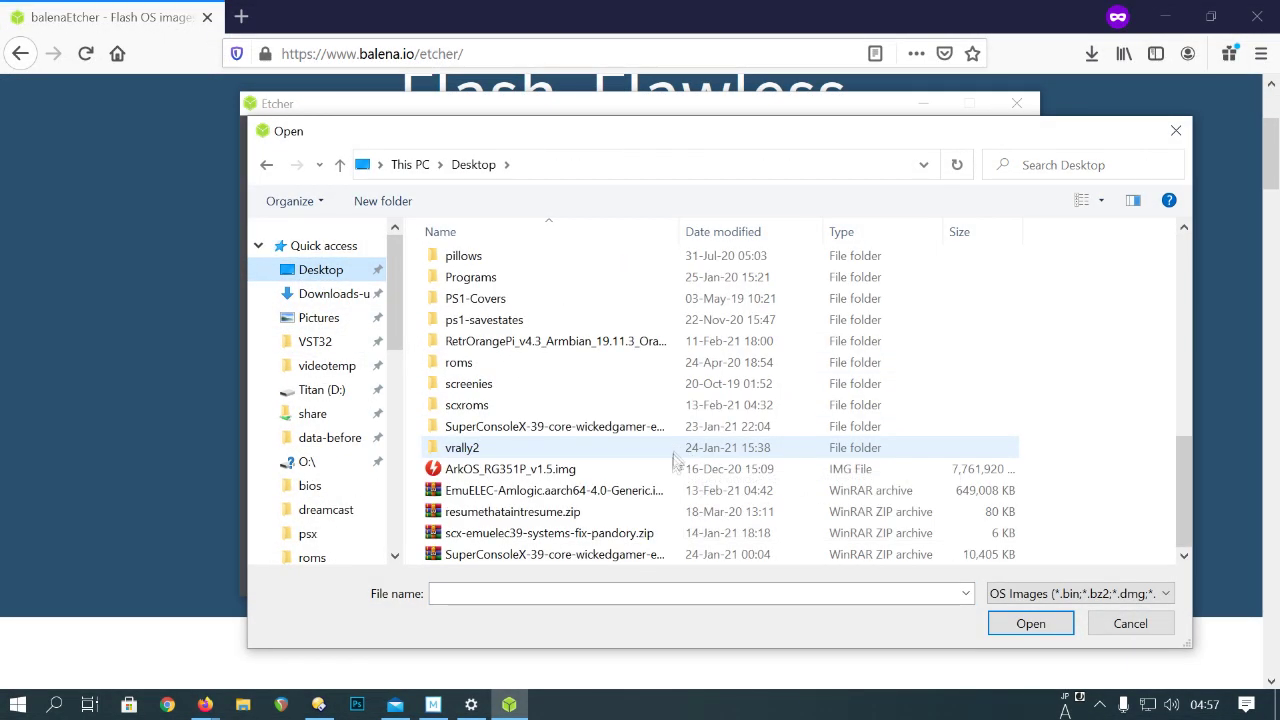
{"action": "left_click", "coordinate": [510, 492]}
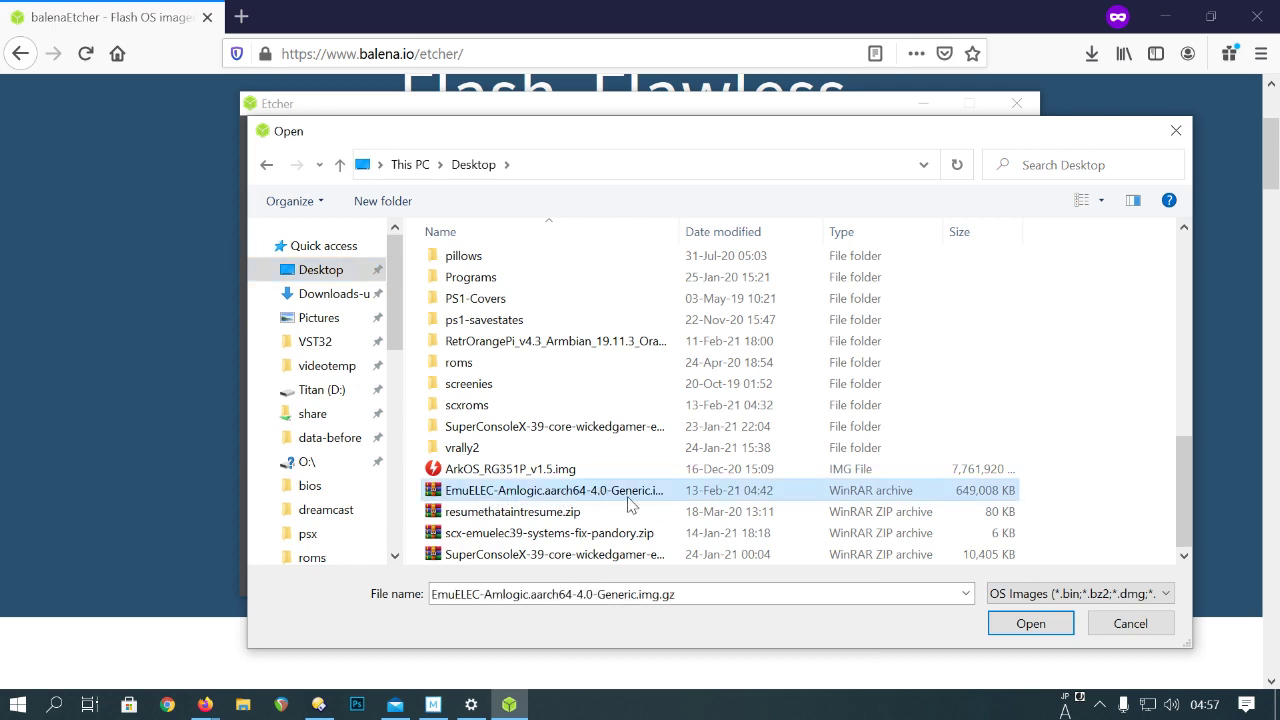
{"action": "left_click", "coordinate": [1030, 624]}
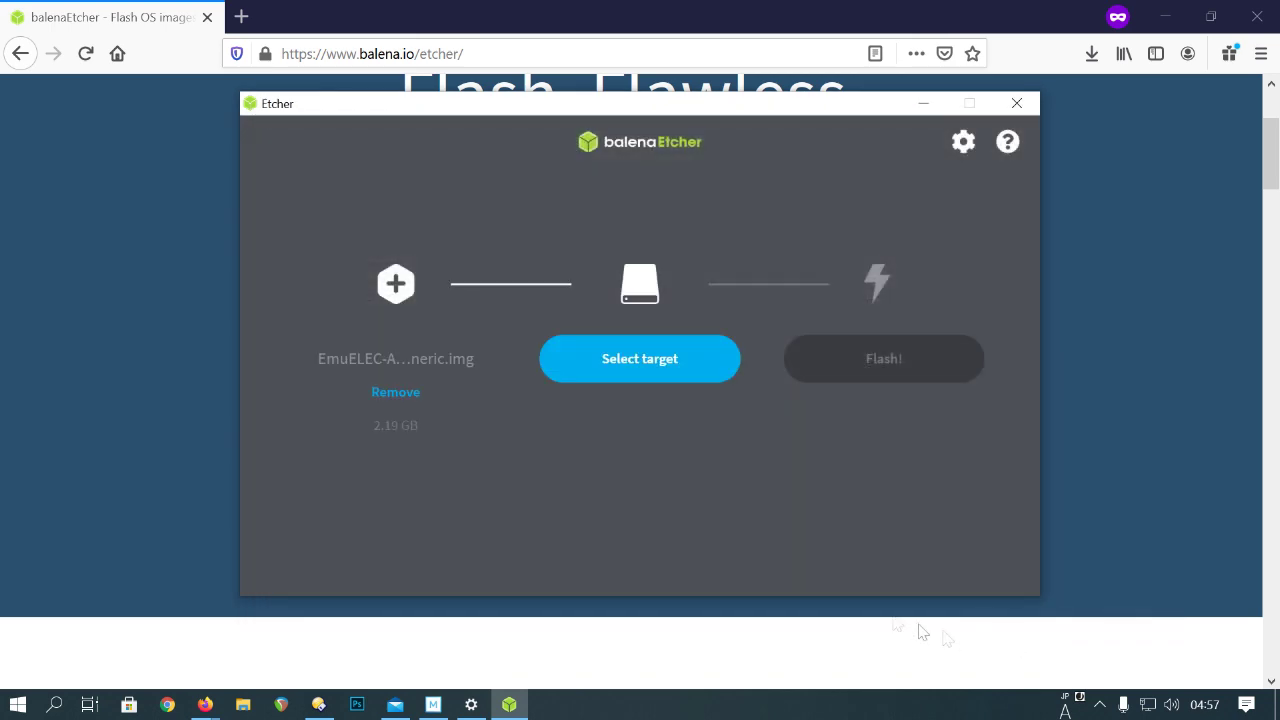
Target the Multi Flash Reader USB drive and start flashing with admin approval.
{"action": "left_click", "coordinate": [634, 362]}
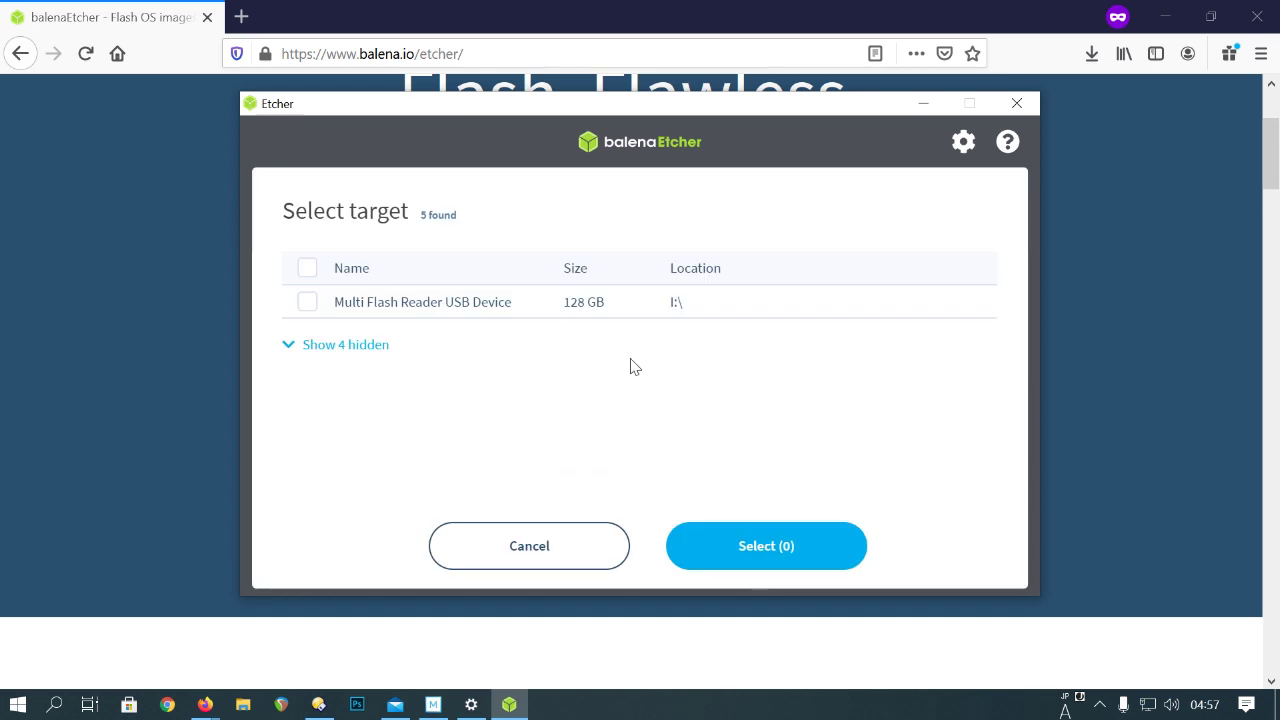
{"action": "left_click", "coordinate": [405, 313]}
{"action": "left_click", "coordinate": [806, 553]}
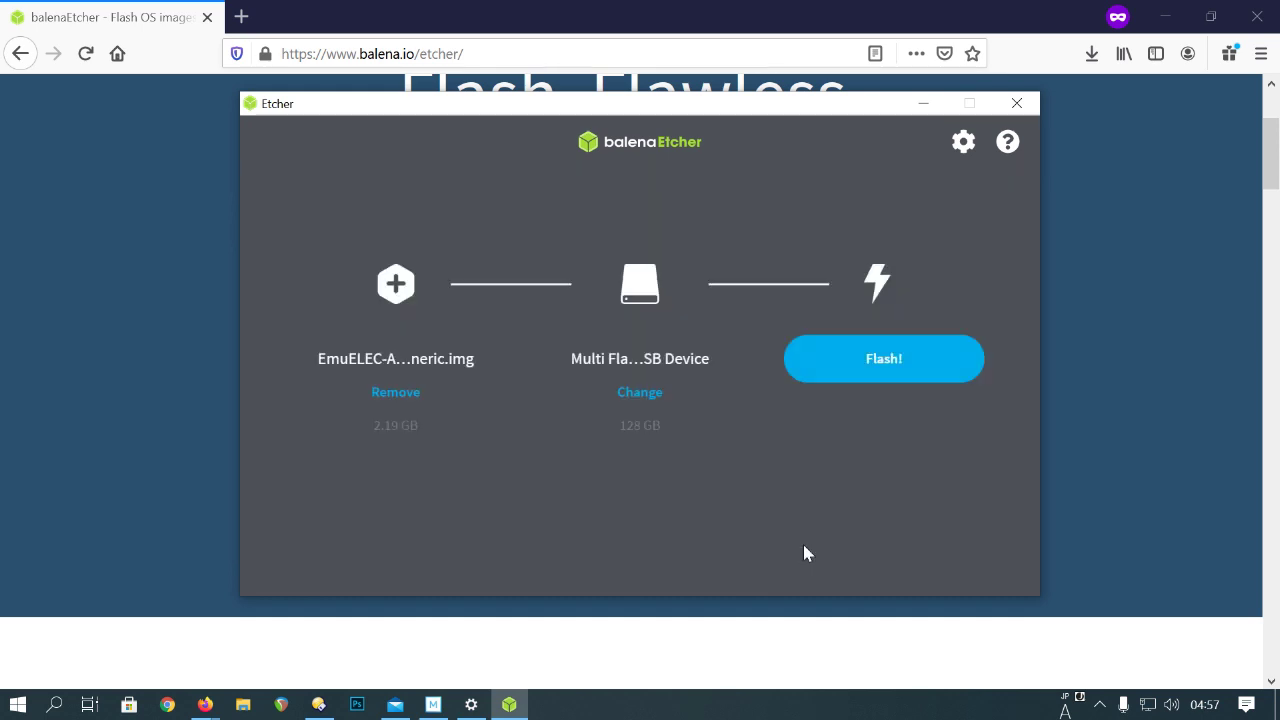
{"action": "left_click", "coordinate": [891, 366]}
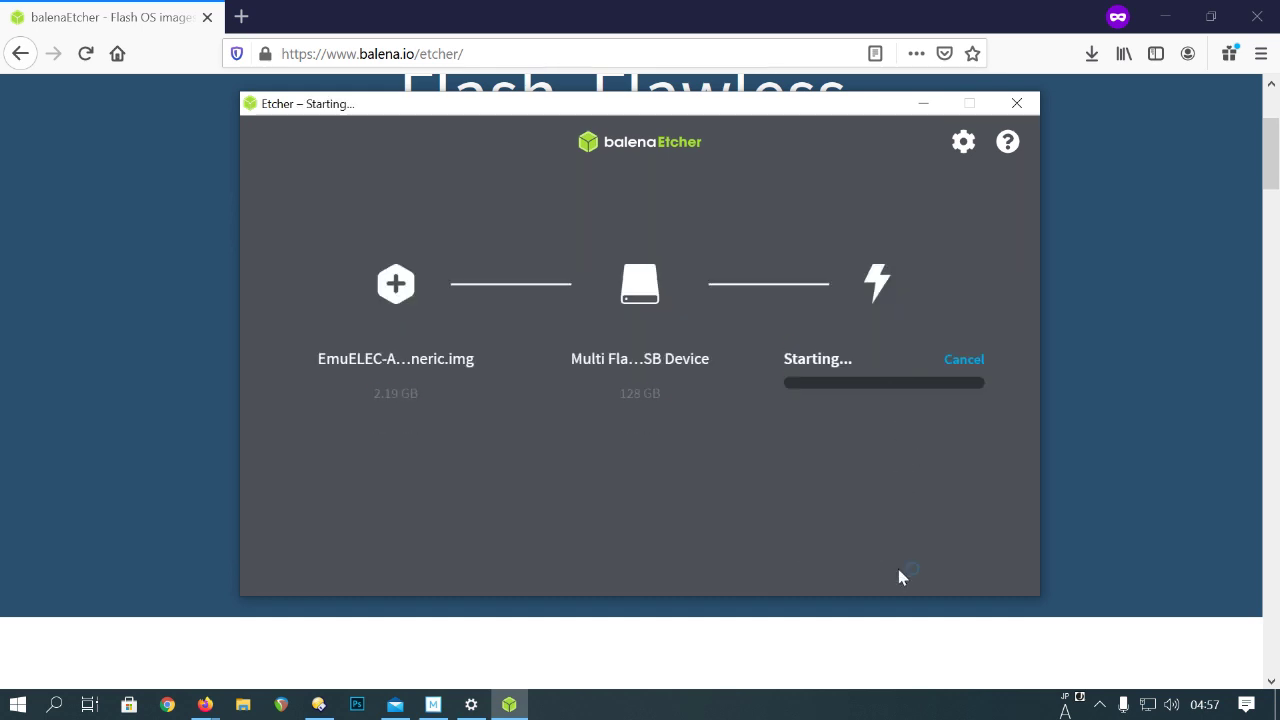
{"action": "left_click", "coordinate": [565, 481]}
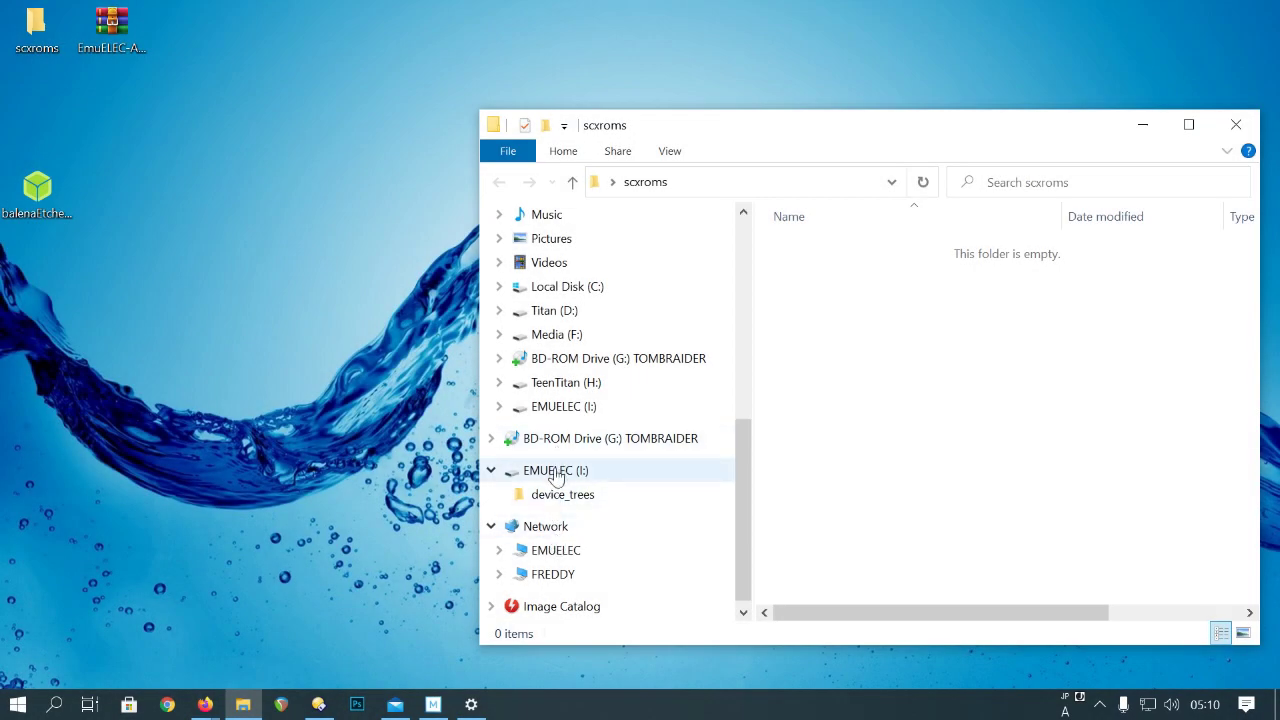
Open EMUELEC (I:), check the layout options, and open the device_trees folder.
{"action": "left_click", "coordinate": [558, 472]}
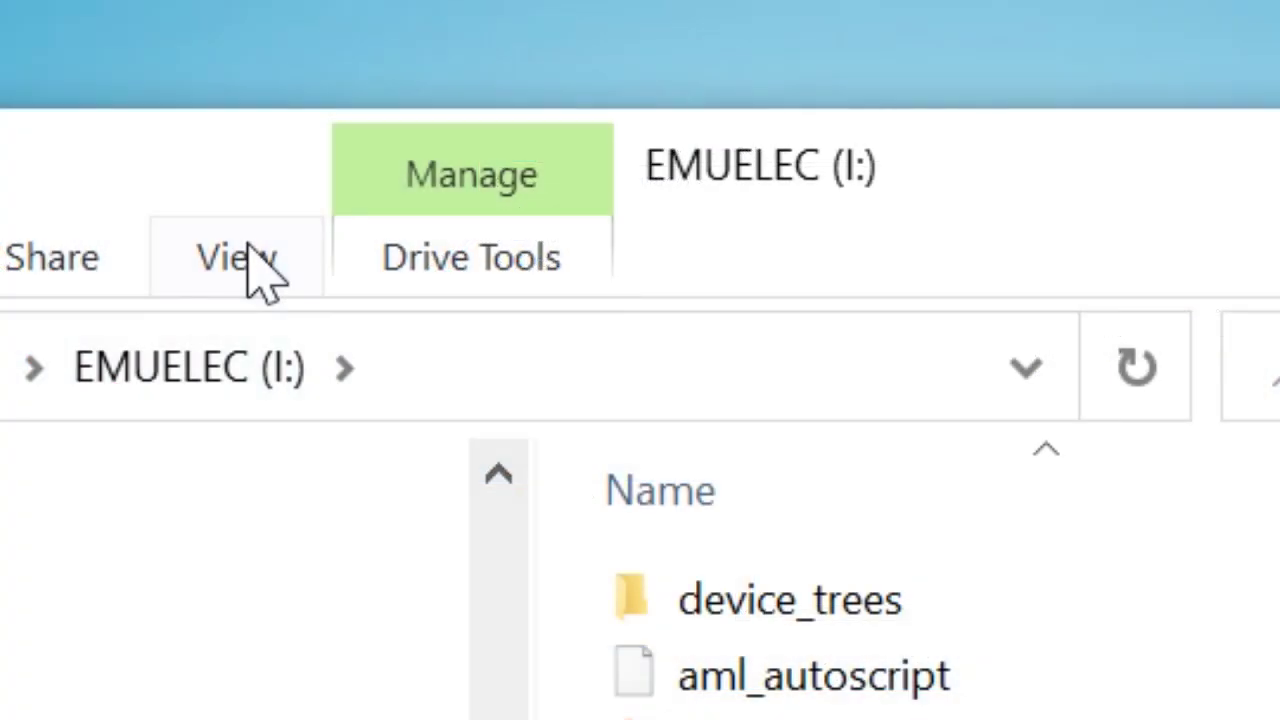
{"action": "left_click", "coordinate": [262, 273]}
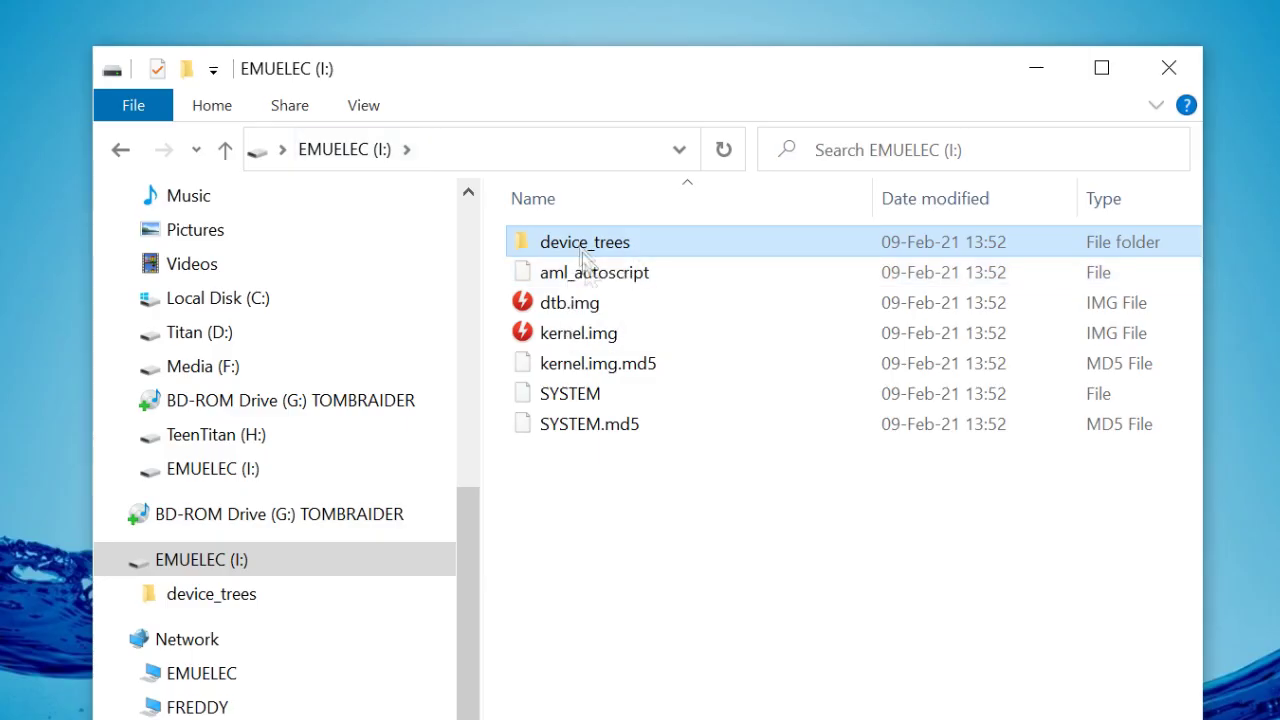
{"action": "left_click", "coordinate": [586, 242]}
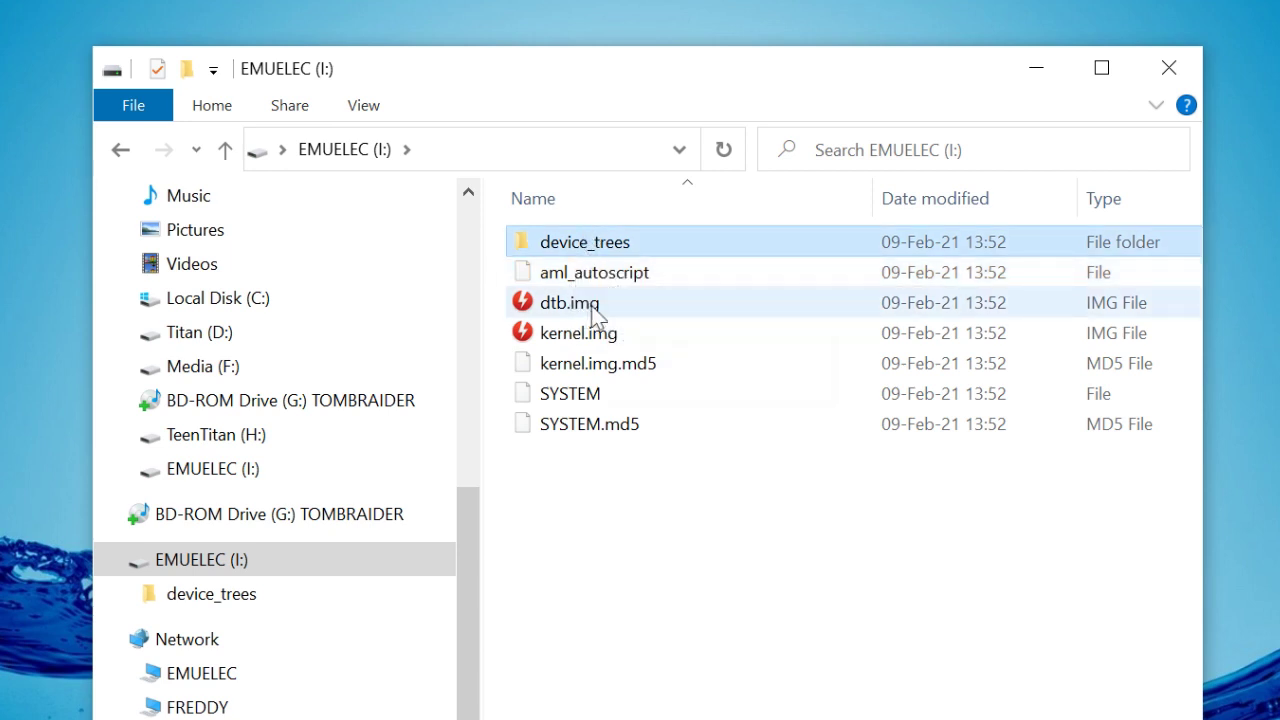
{"action": "mouse_move", "coordinate": [586, 315]}
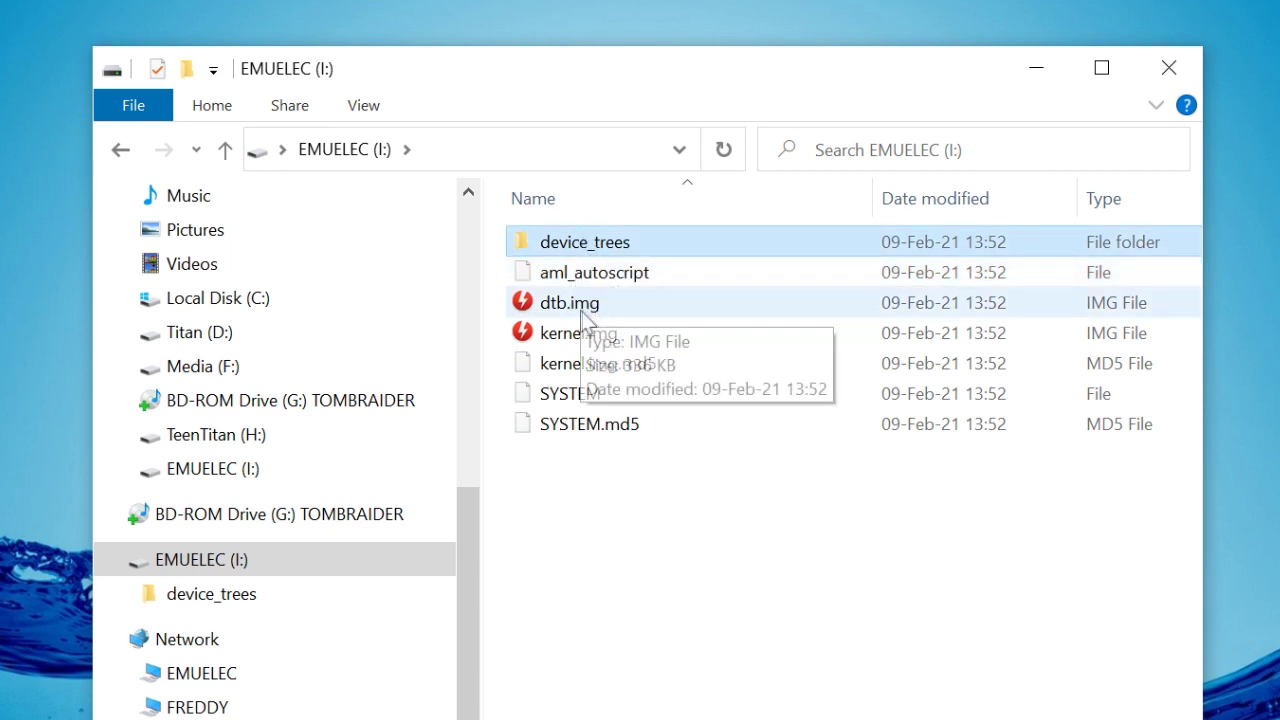
{"action": "double_click", "coordinate": [590, 244]}
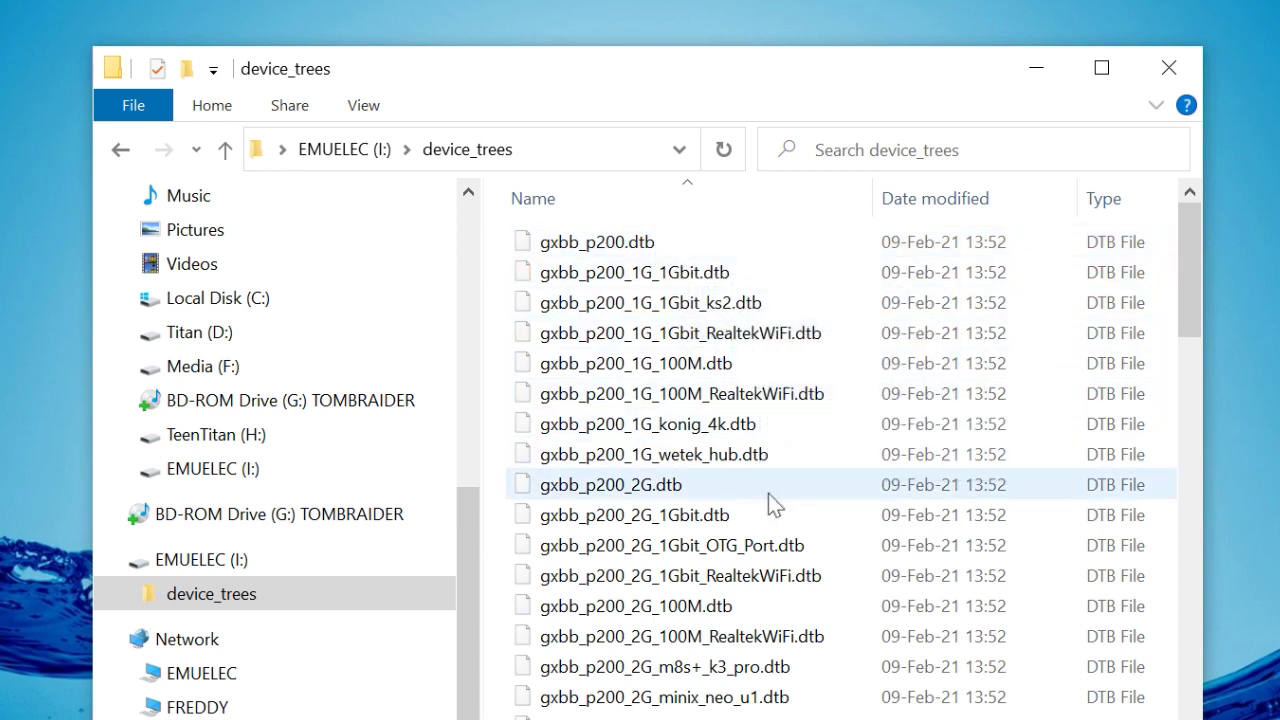
Copy gxbb_p200_1G_100M_RealtekWiFi.dtb from device_trees and paste it into the I: root.
{"action": "left_click", "coordinate": [717, 402]}
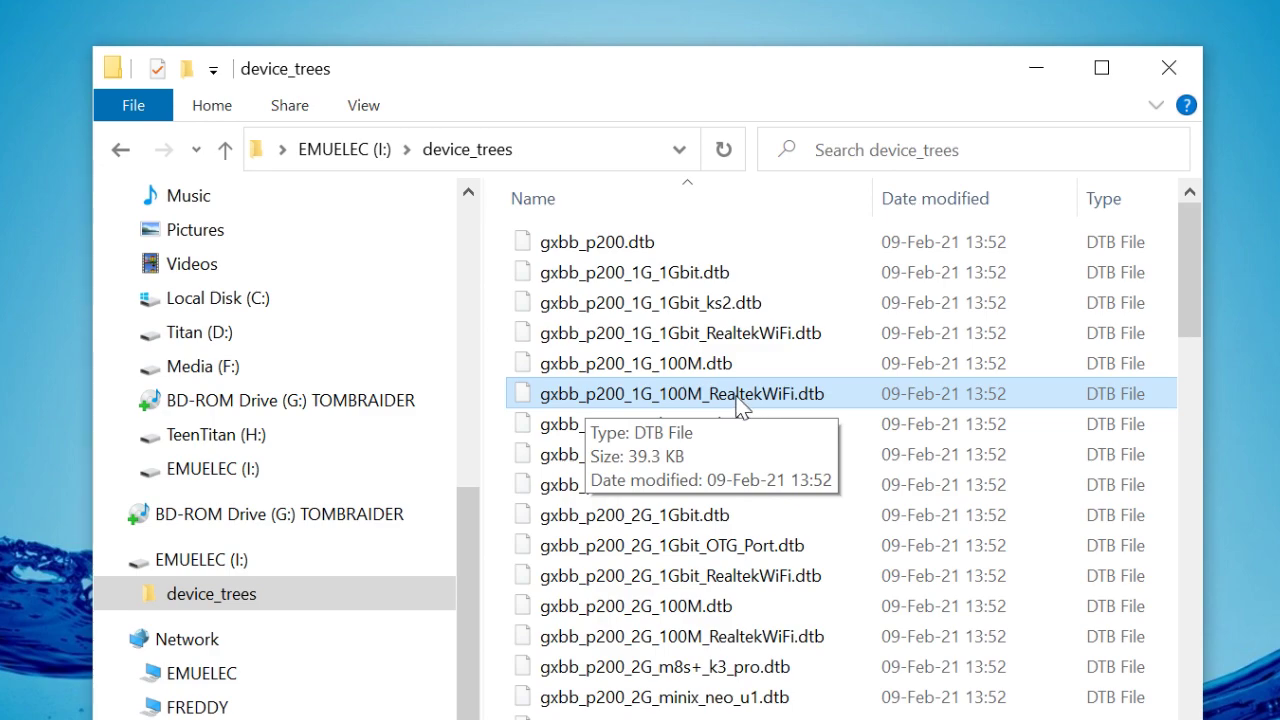
{"action": "right_click", "coordinate": [735, 393]}
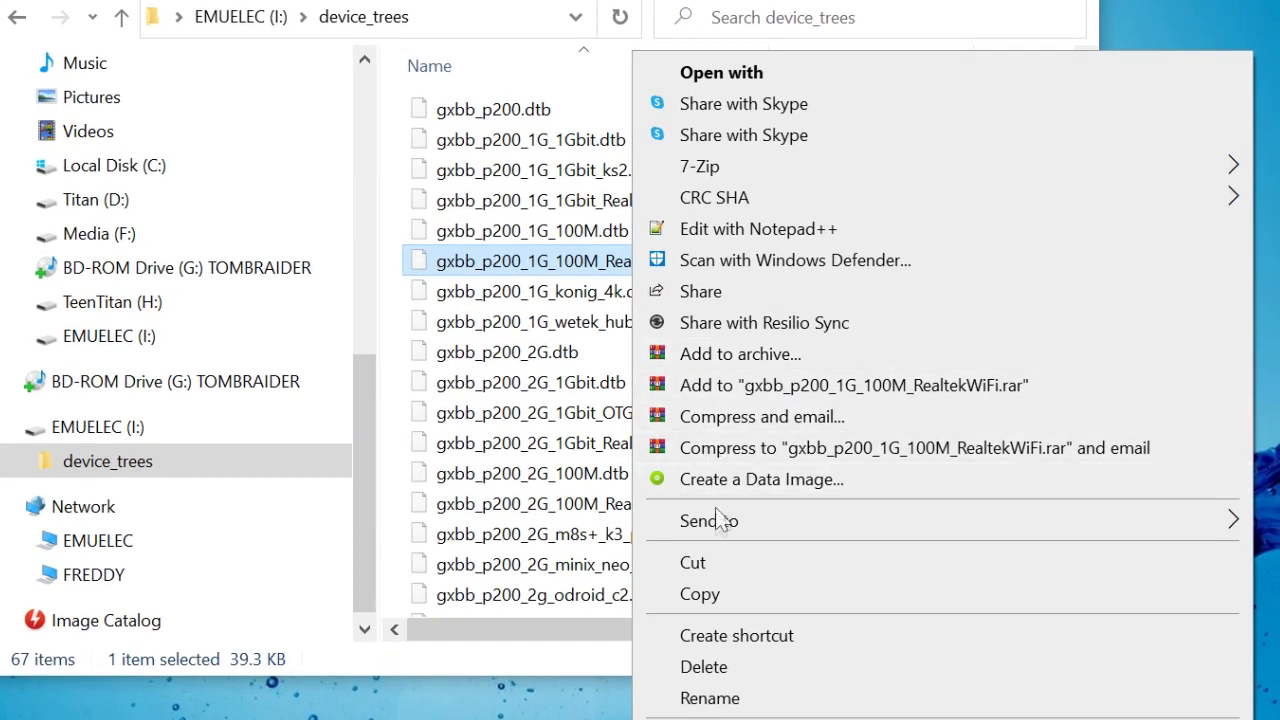
{"action": "left_click", "coordinate": [722, 594]}
{"action": "key", "text": "alt+Up"}
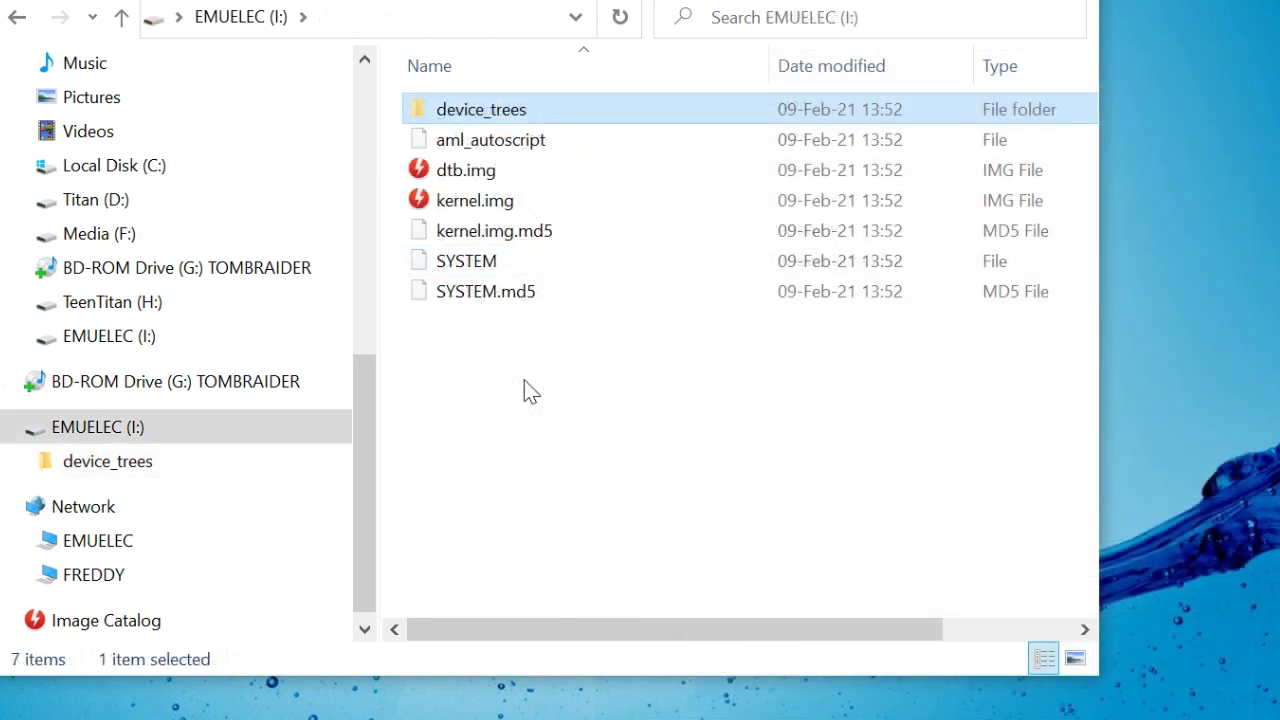
{"action": "right_click", "coordinate": [530, 370]}
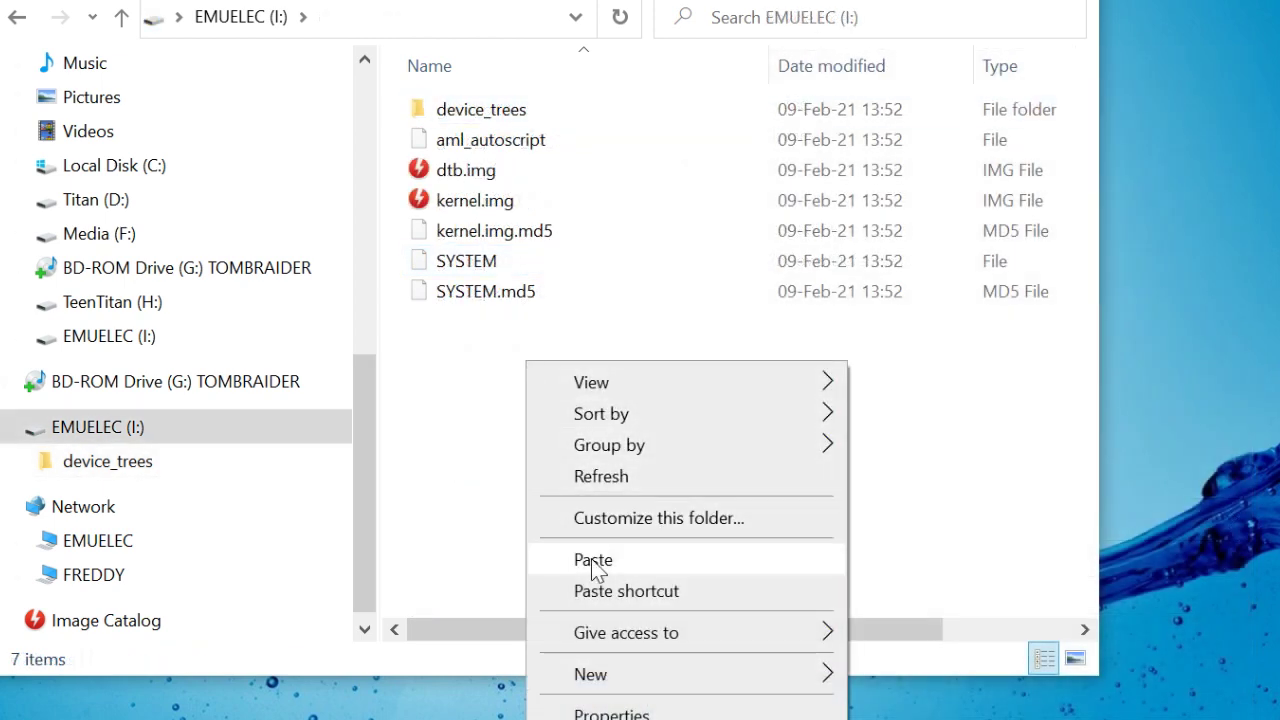
{"action": "left_click", "coordinate": [594, 563]}
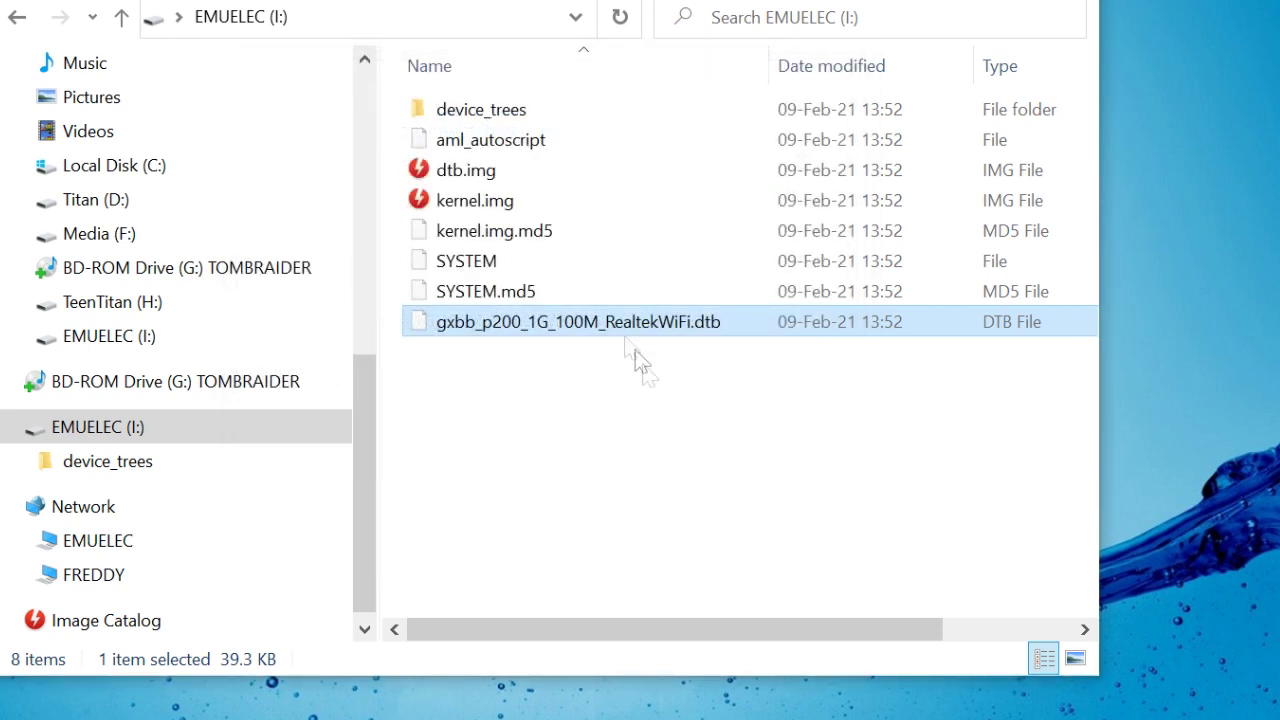
Permanently delete the original dtb.img from the drive root.
{"action": "left_click", "coordinate": [477, 176]}
{"action": "right_click", "coordinate": [467, 168]}
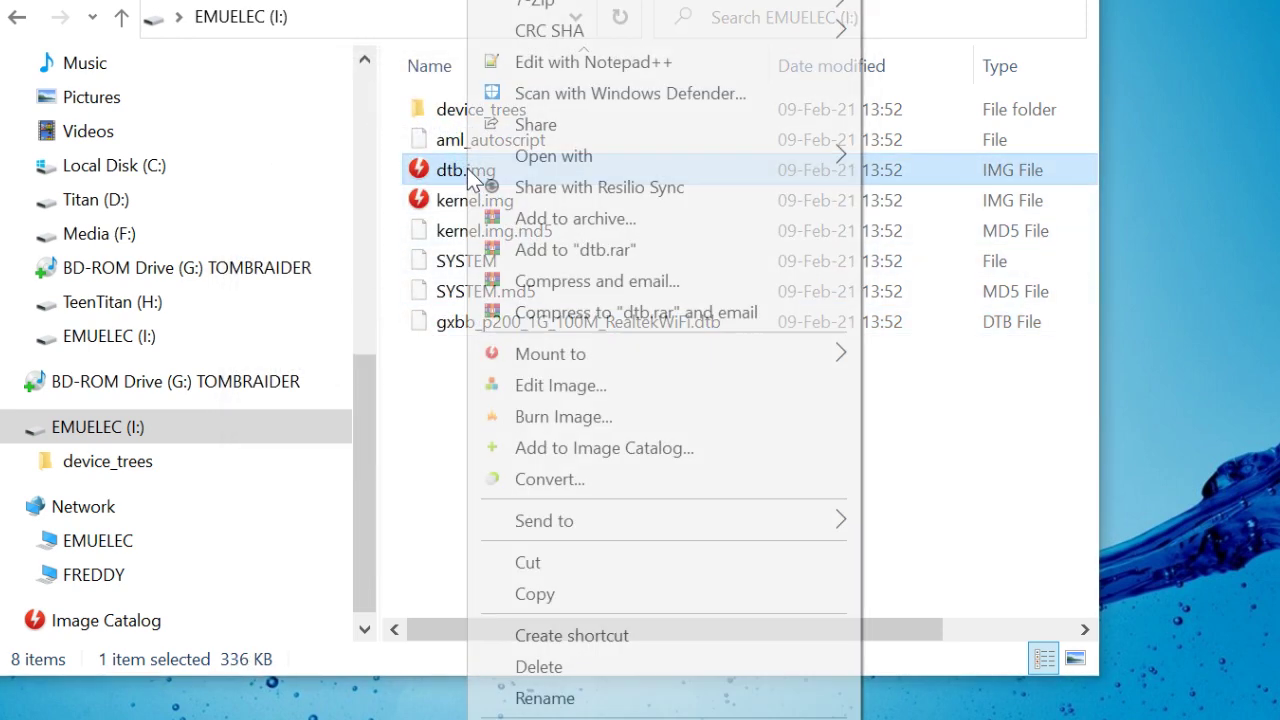
{"action": "left_click", "coordinate": [539, 667]}
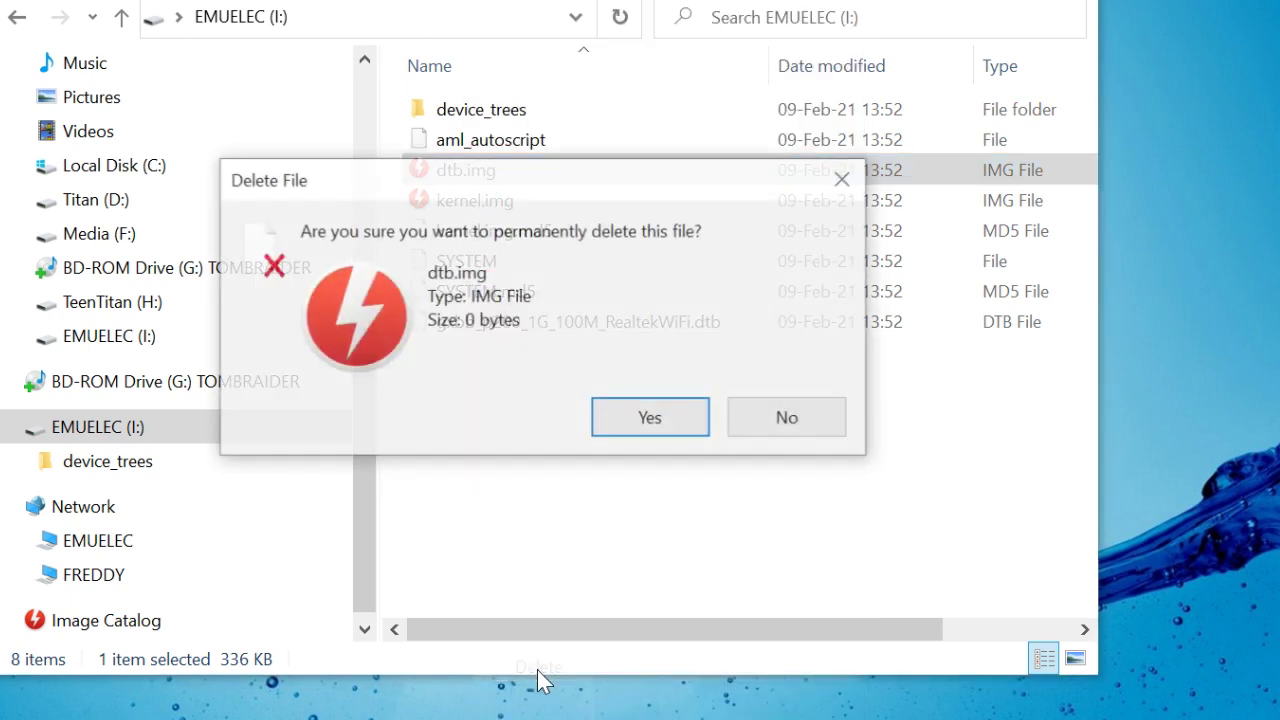
{"action": "left_click", "coordinate": [640, 430]}
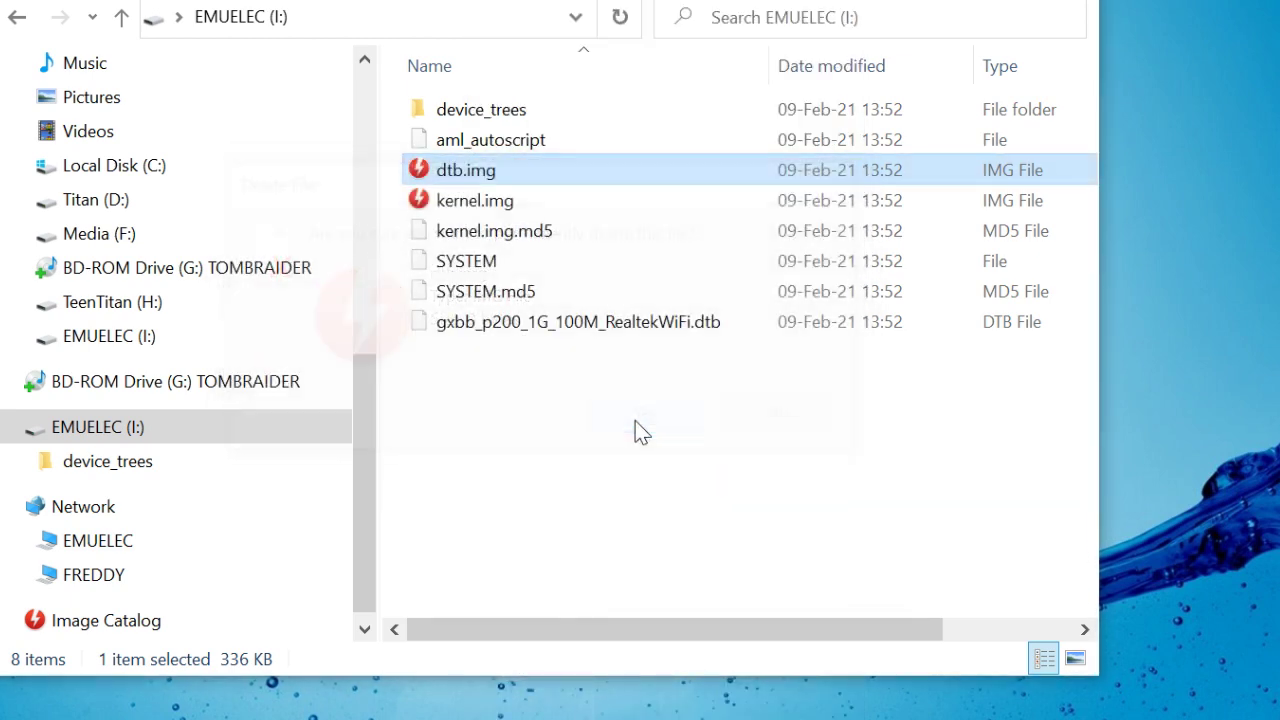
Rename the copied RealtekWiFi .dtb to dtb.img, then bring up the EMUELEC (I:) eject options.
{"action": "left_click", "coordinate": [524, 293]}
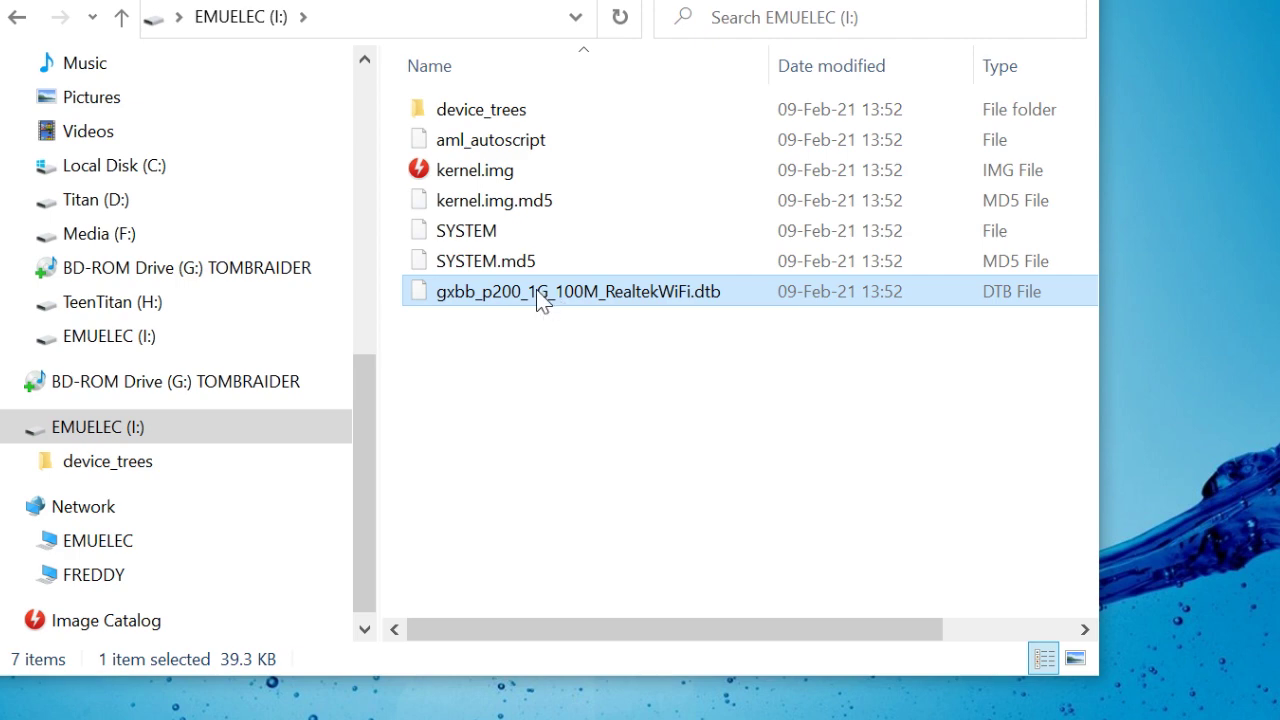
{"action": "right_click", "coordinate": [536, 291]}
{"action": "left_click", "coordinate": [602, 700]}
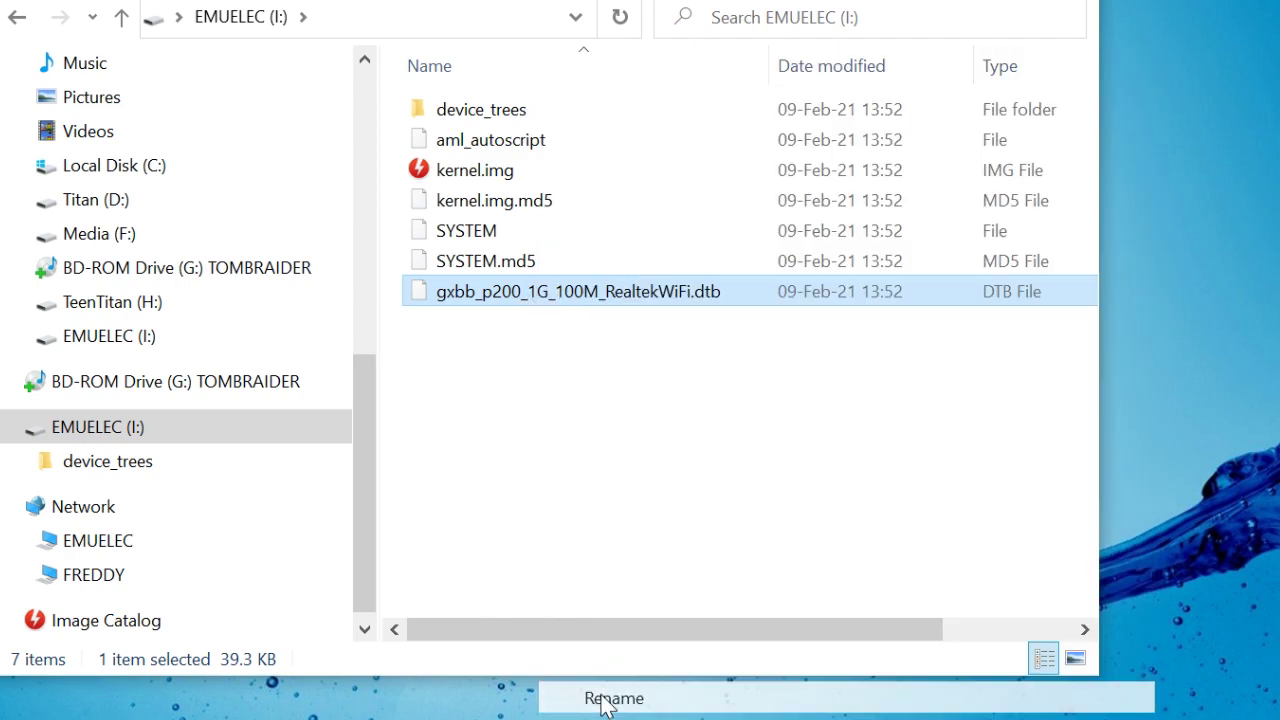
{"action": "left_click_drag", "start_coordinate": [724, 291], "coordinate": [434, 296]}
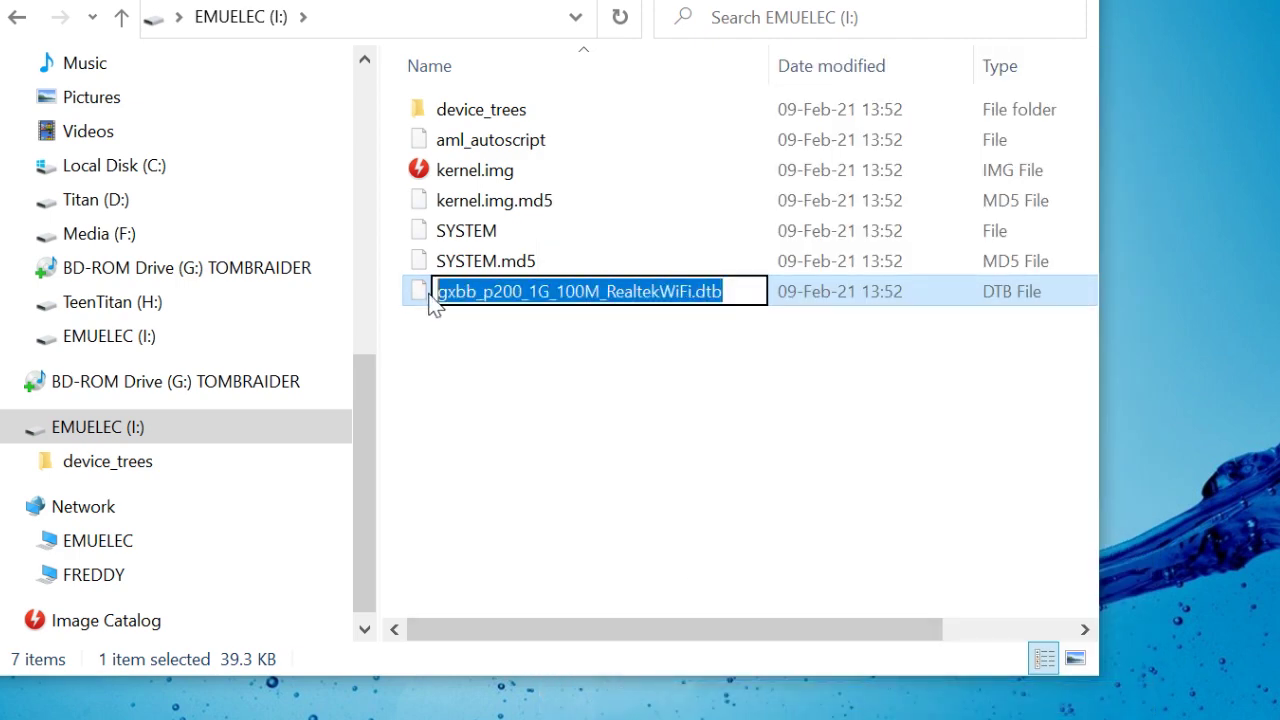
{"action": "type", "text": "dtb.img"}
{"action": "key", "text": "Return"}
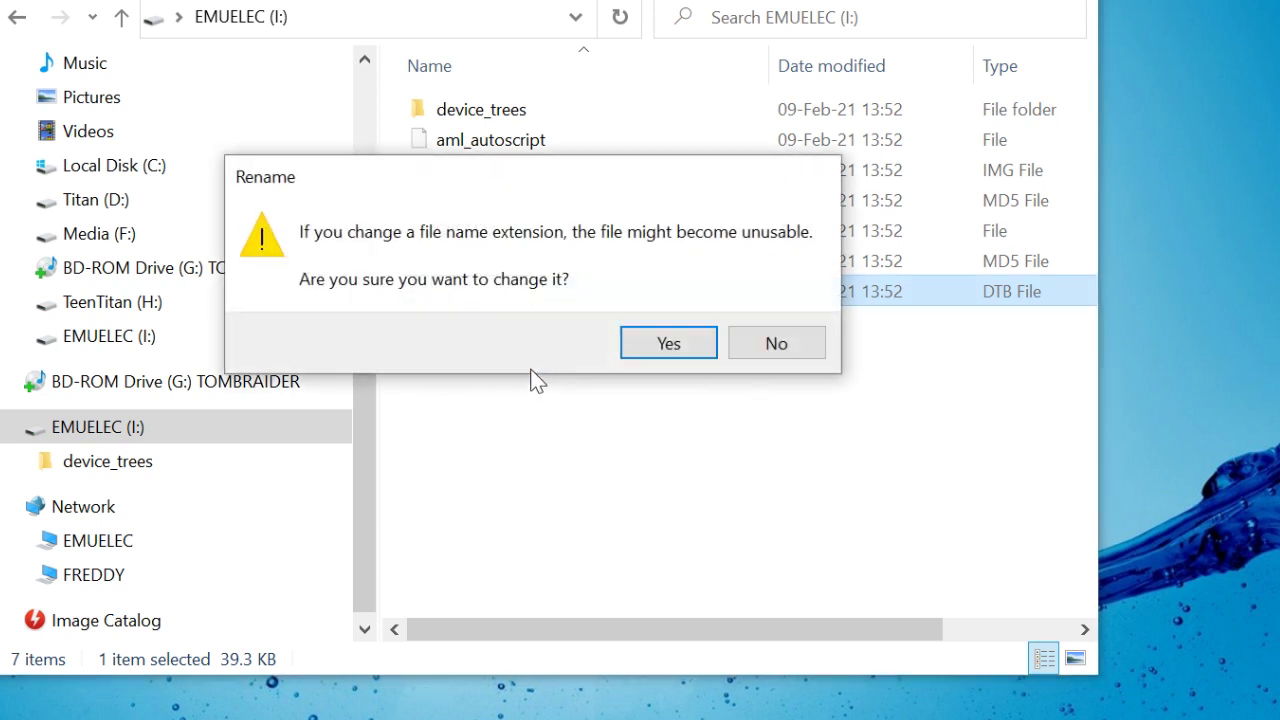
{"action": "left_click", "coordinate": [672, 342]}
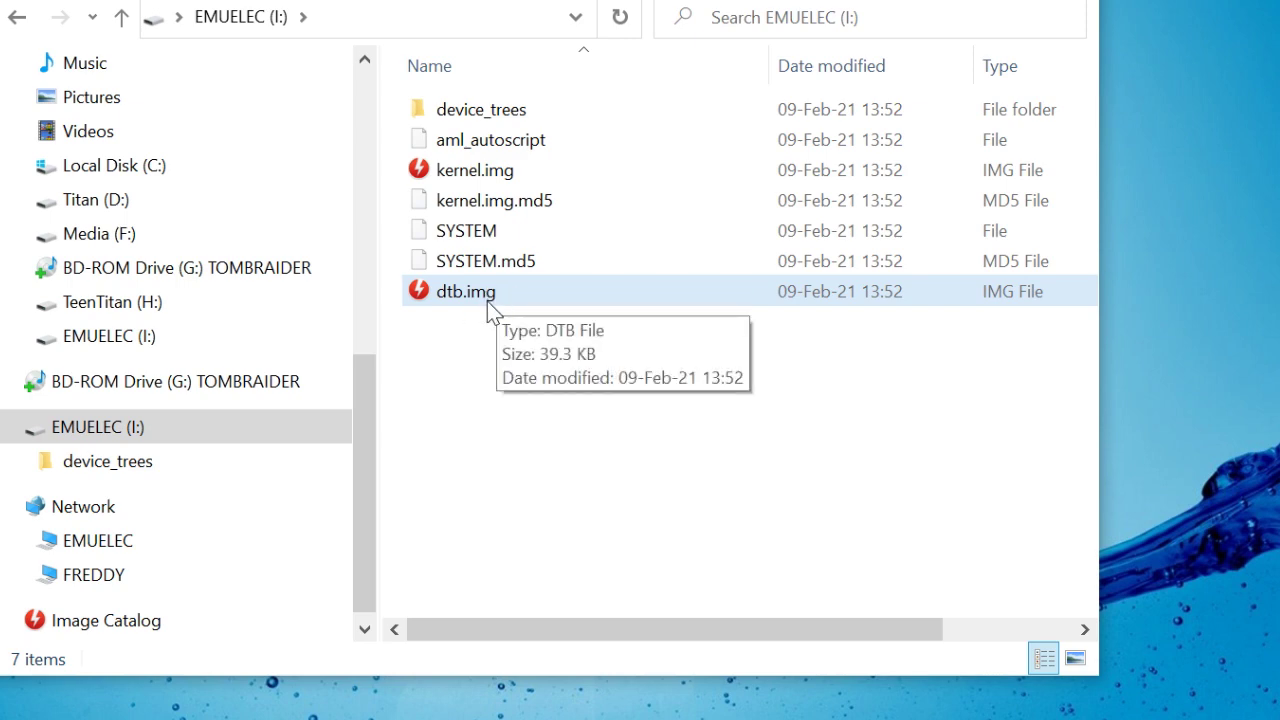
{"action": "left_click", "coordinate": [97, 437]}
{"action": "right_click", "coordinate": [97, 437]}
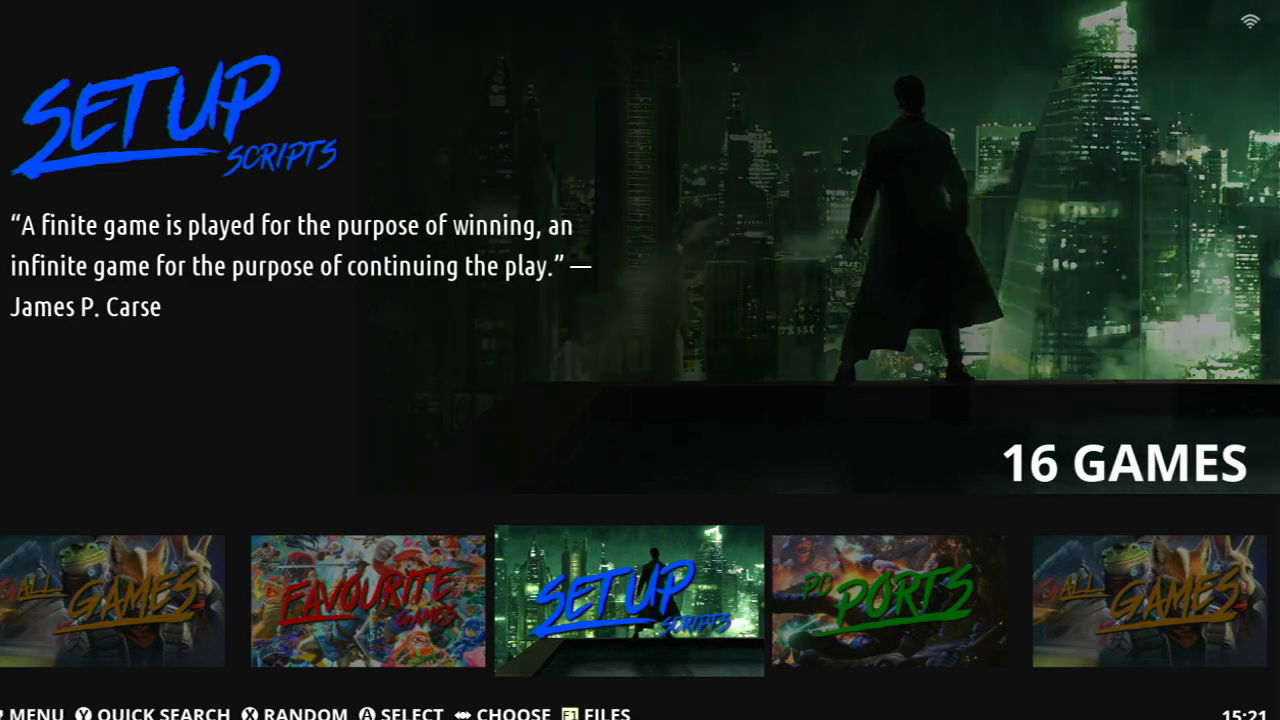
Cycle through the game collections back to Setup Scripts.
{"action": "key", "text": "Right"}
{"action": "key", "text": "Right"}
{"action": "key", "text": "Right"}
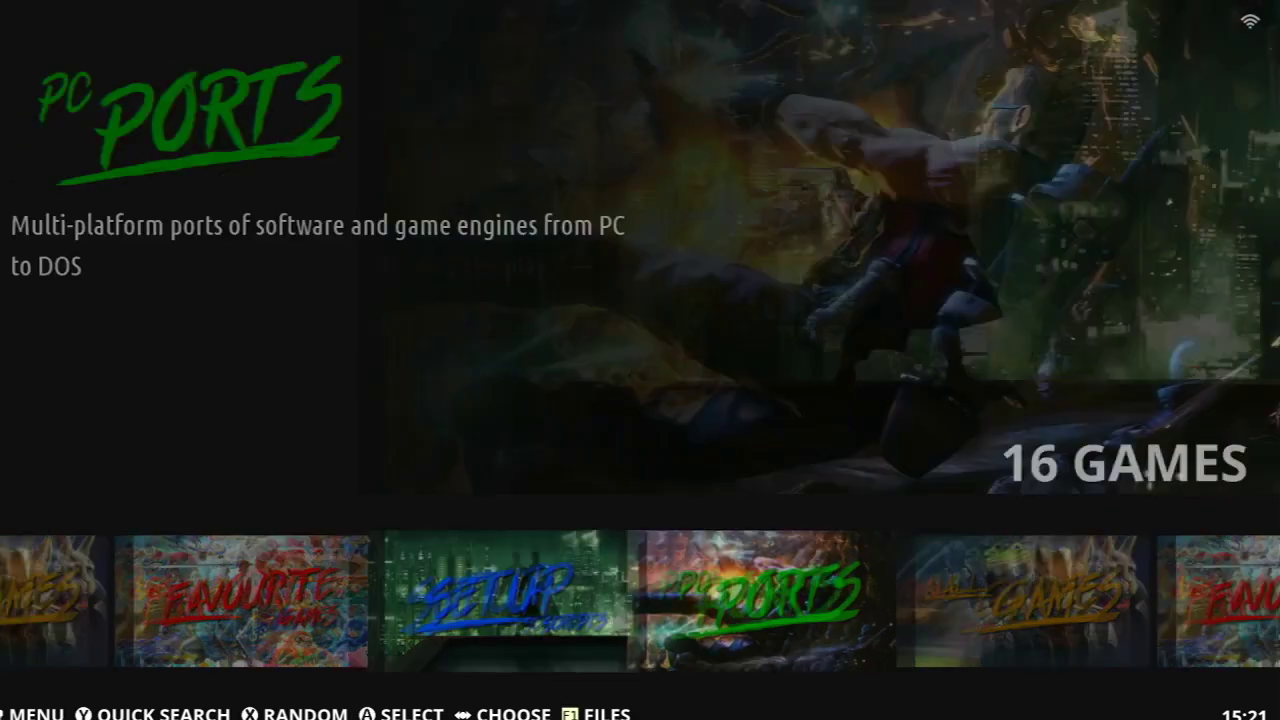
{"action": "key", "text": "Right"}
{"action": "key", "text": "Right"}
{"action": "key", "text": "Right"}
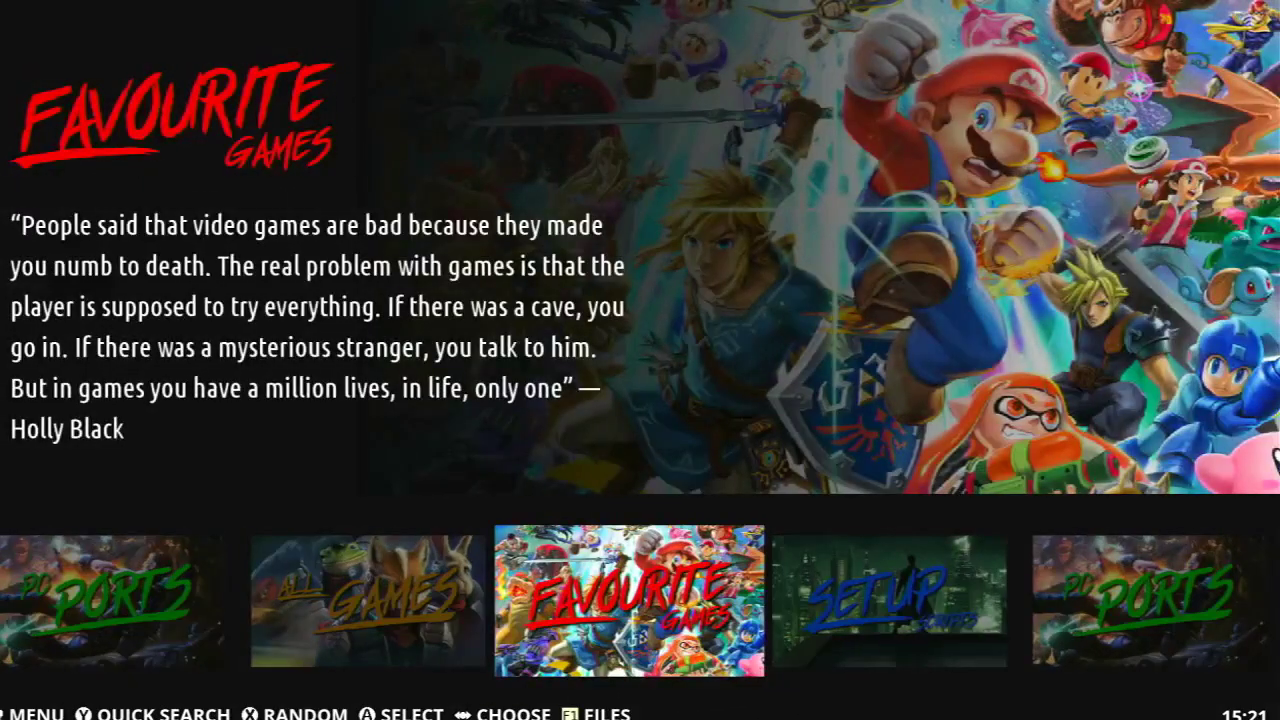
{"action": "key", "text": "Right"}
Open the Main Menu's Quit options, pick Shutdown System, then cancel the confirmation.
{"action": "key", "text": "Escape"}
{"action": "key", "text": "Down"}
{"action": "key", "text": "Down"}
{"action": "key", "text": "Down"}
{"action": "key", "text": "Down"}
{"action": "key", "text": "Down"}
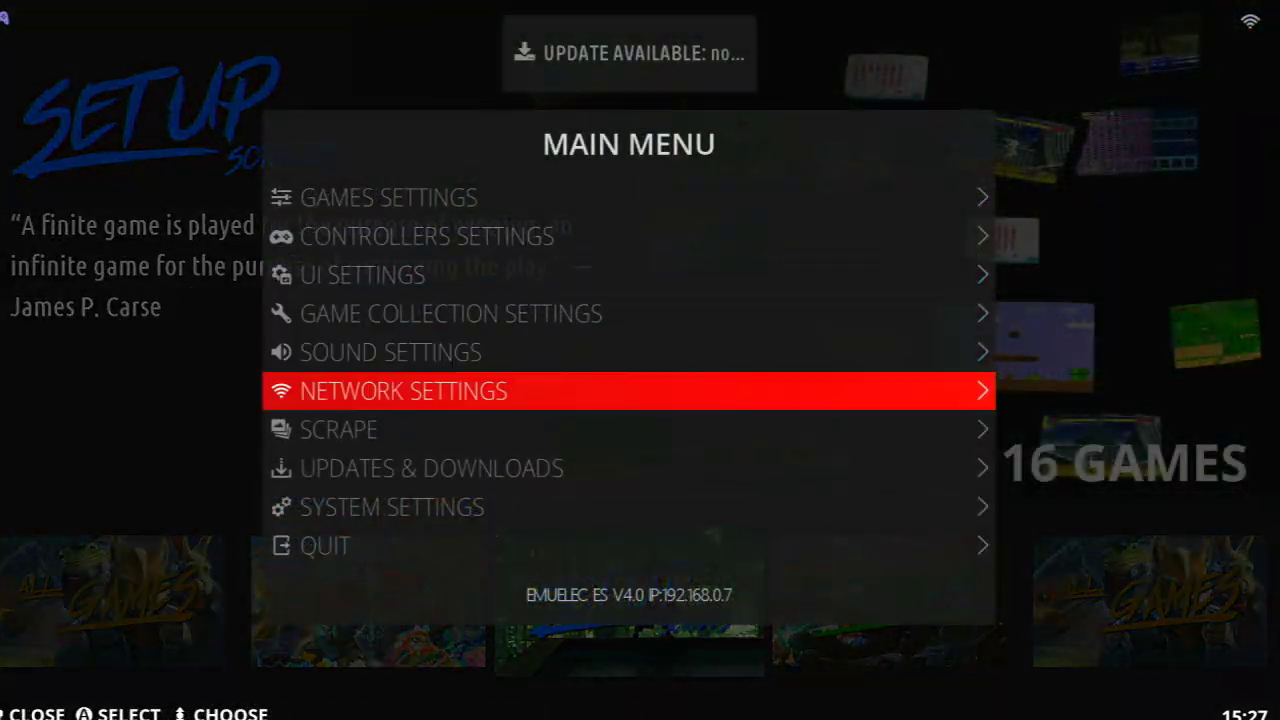
{"action": "key", "text": "Down"}
{"action": "key", "text": "Down"}
{"action": "key", "text": "Down"}
{"action": "key", "text": "Down"}
{"action": "key", "text": "Return"}
{"action": "key", "text": "Down"}
{"action": "key", "text": "Down"}
{"action": "key", "text": "Down"}
{"action": "key", "text": "Down"}
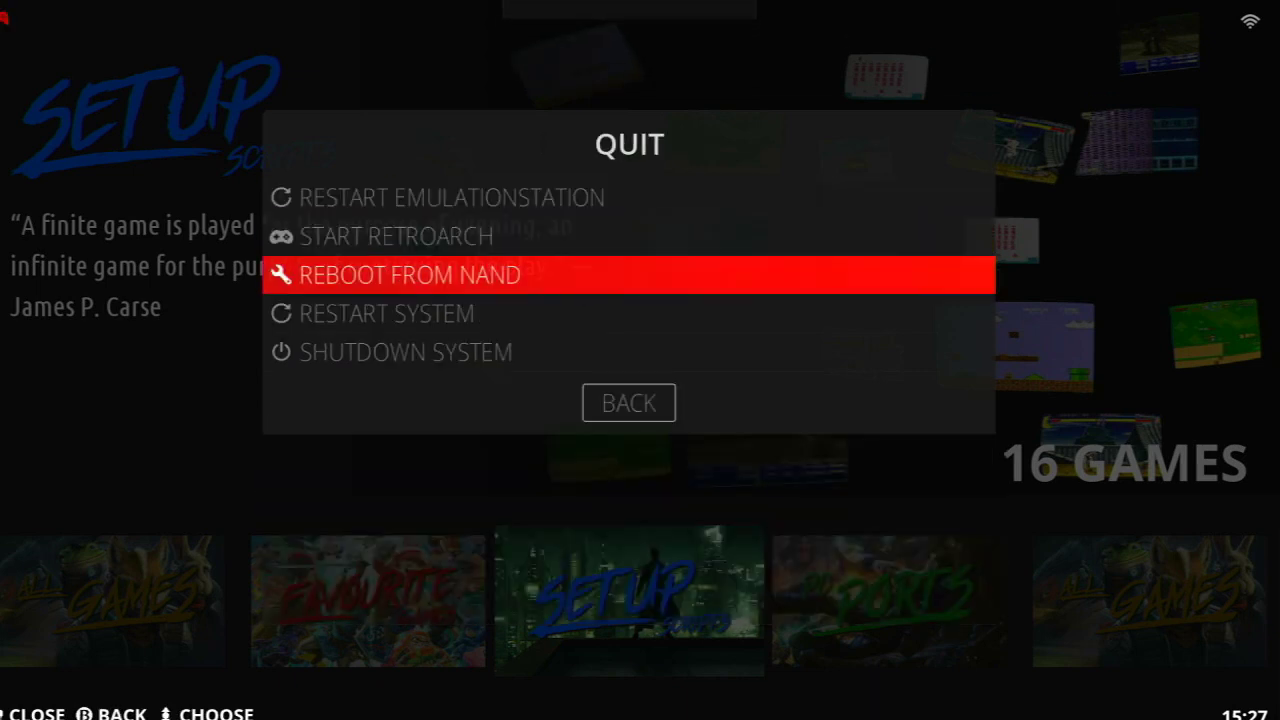
{"action": "key", "text": "Return"}
{"action": "key", "text": "Escape"}
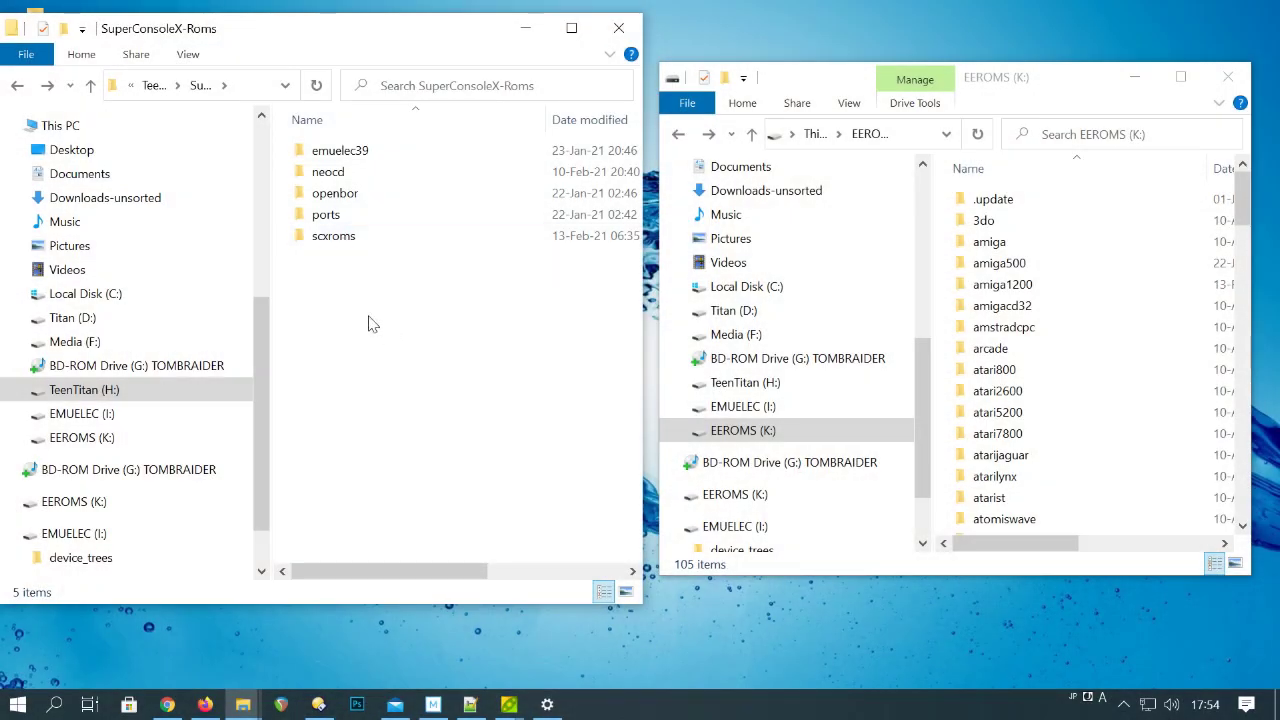
Copy rom folders 3do through capcom from scxroms to EEROMS (K:), then eject that drive.
{"action": "double_click", "coordinate": [343, 244]}
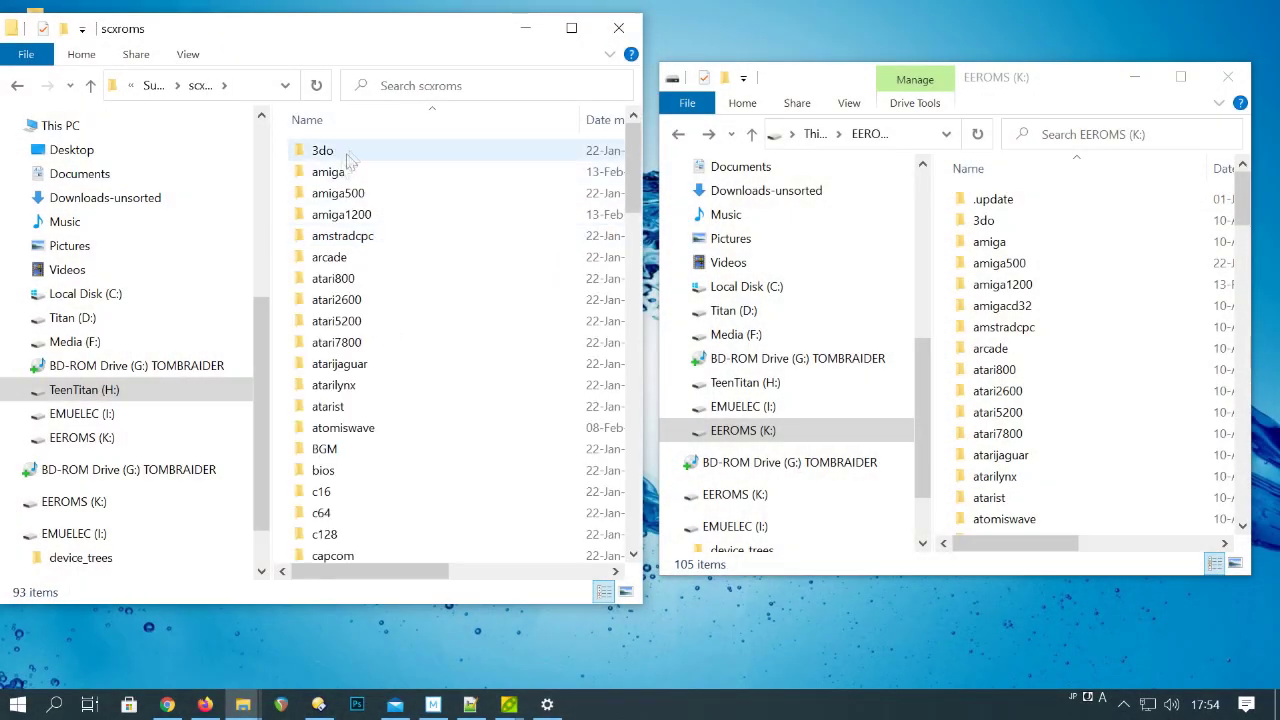
{"action": "mouse_move", "coordinate": [407, 182]}
{"action": "left_mouse_down"}
{"action": "mouse_move", "coordinate": [577, 334]}
{"action": "mouse_move", "coordinate": [866, 488]}
{"action": "mouse_move", "coordinate": [457, 271]}
{"action": "left_mouse_up"}
{"action": "left_click", "coordinate": [429, 240]}
{"action": "key", "text": "ctrl+a"}
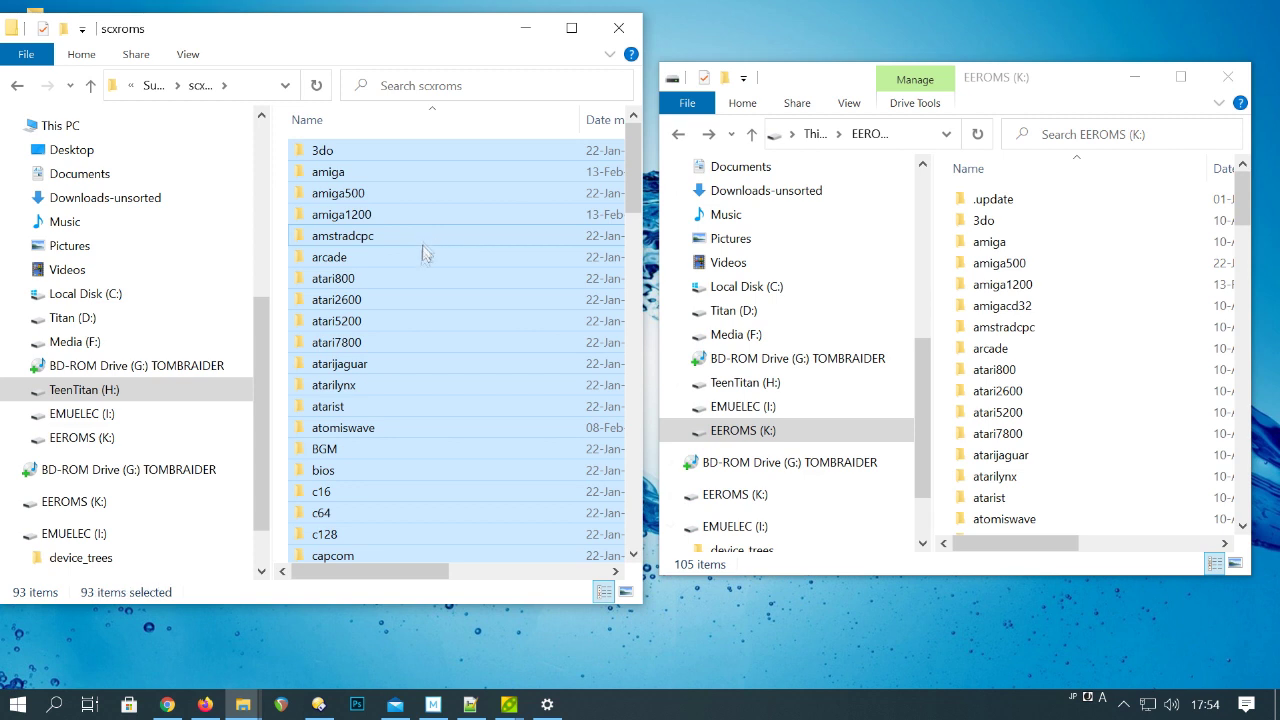
{"action": "mouse_move", "coordinate": [400, 552]}
{"action": "left_mouse_down"}
{"action": "mouse_move", "coordinate": [333, 150]}
{"action": "mouse_move", "coordinate": [748, 428]}
{"action": "mouse_move", "coordinate": [740, 440]}
{"action": "mouse_move", "coordinate": [1000, 425]}
{"action": "left_mouse_up"}
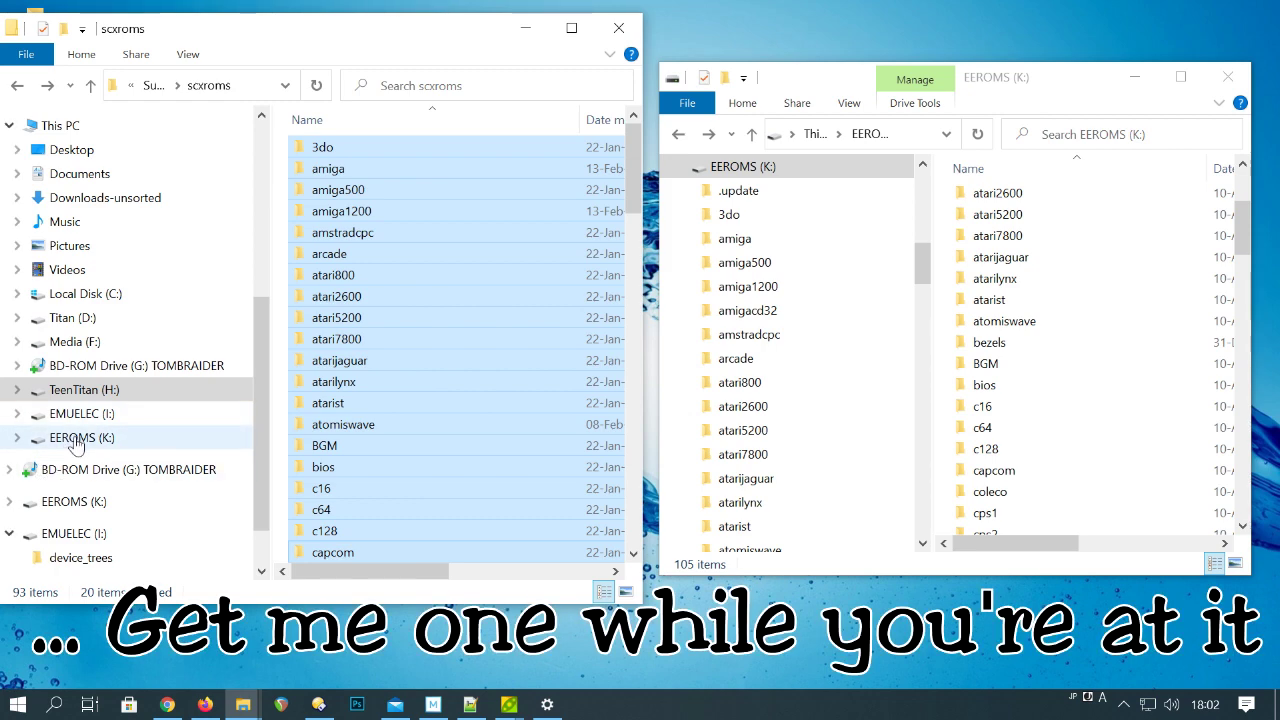
{"action": "right_click", "coordinate": [76, 444]}
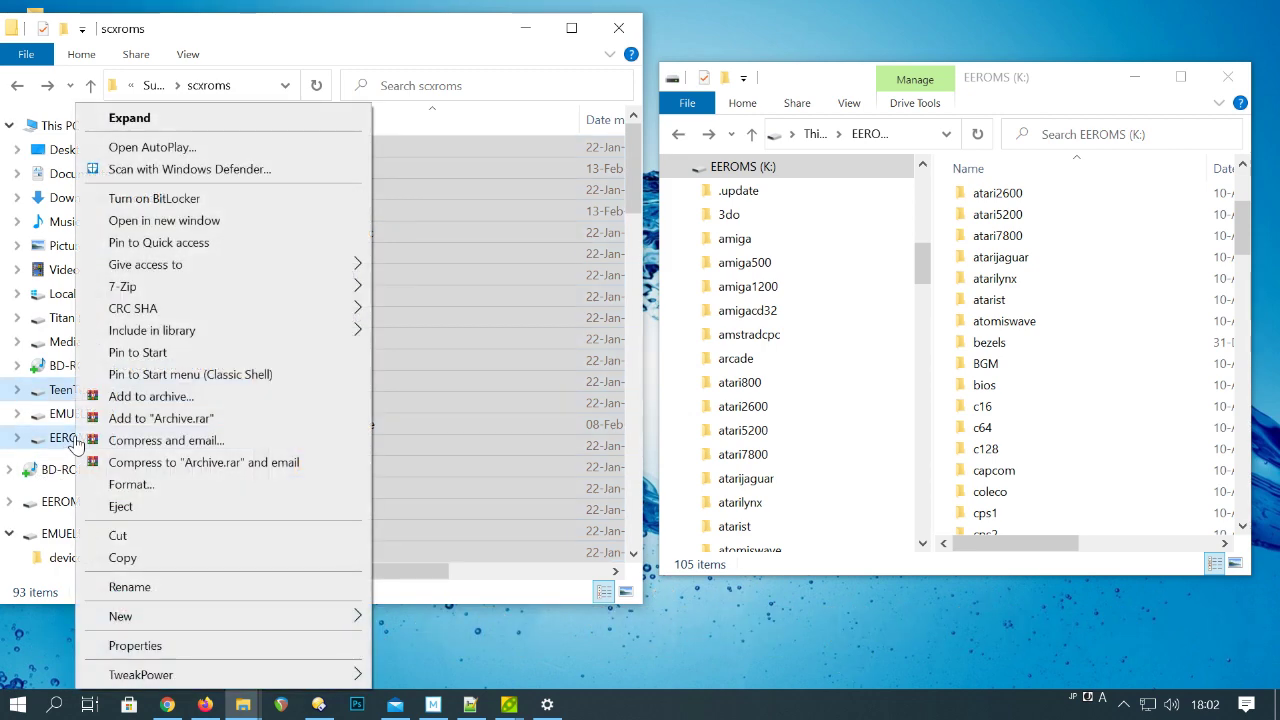
{"action": "left_click", "coordinate": [120, 502]}
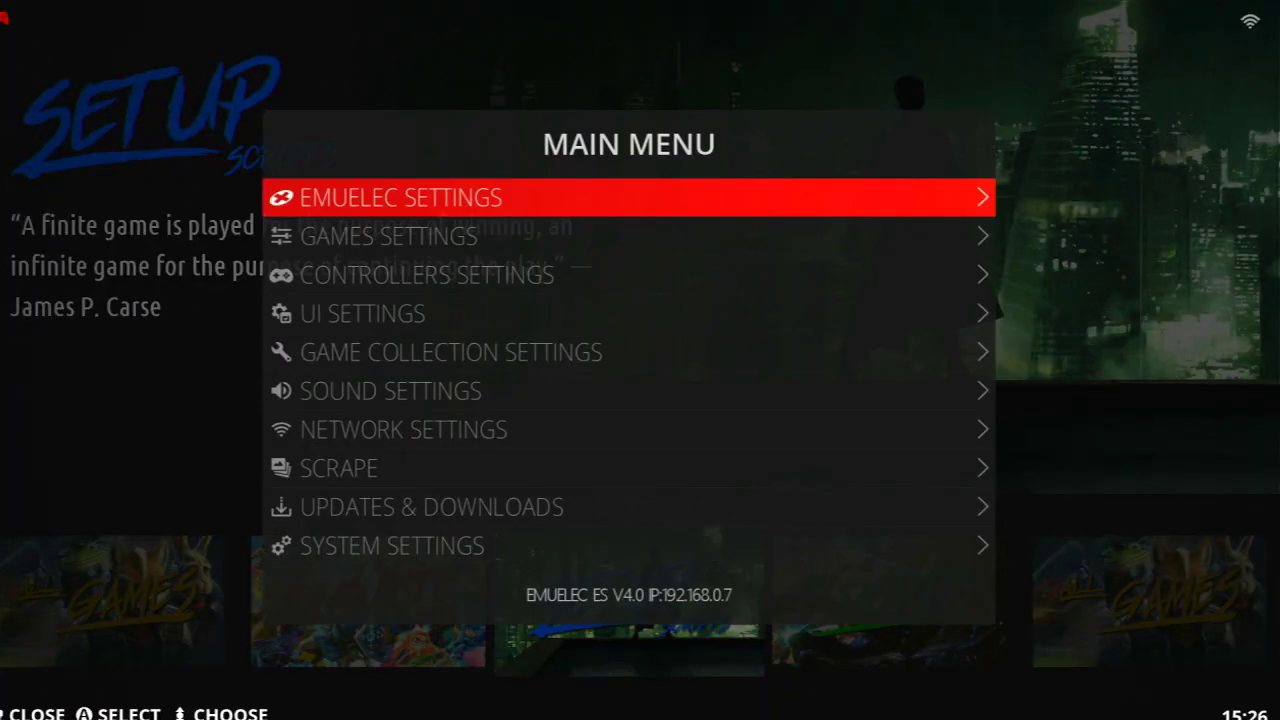
Open Network Settings, switch Wi-Fi on and view the list of available Wi-Fi networks.
{"action": "key", "text": "Down"}
{"action": "key", "text": "Down"}
{"action": "key", "text": "Down"}
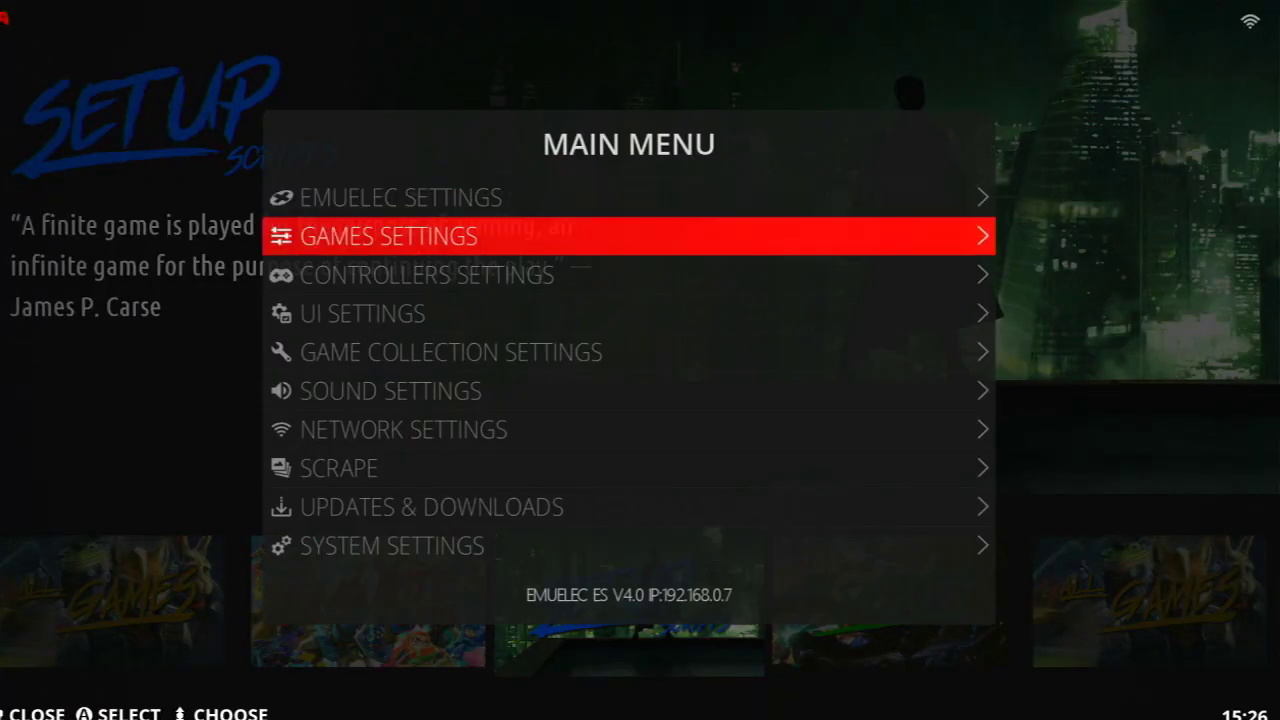
{"action": "key", "text": "Down"}
{"action": "key", "text": "Down"}
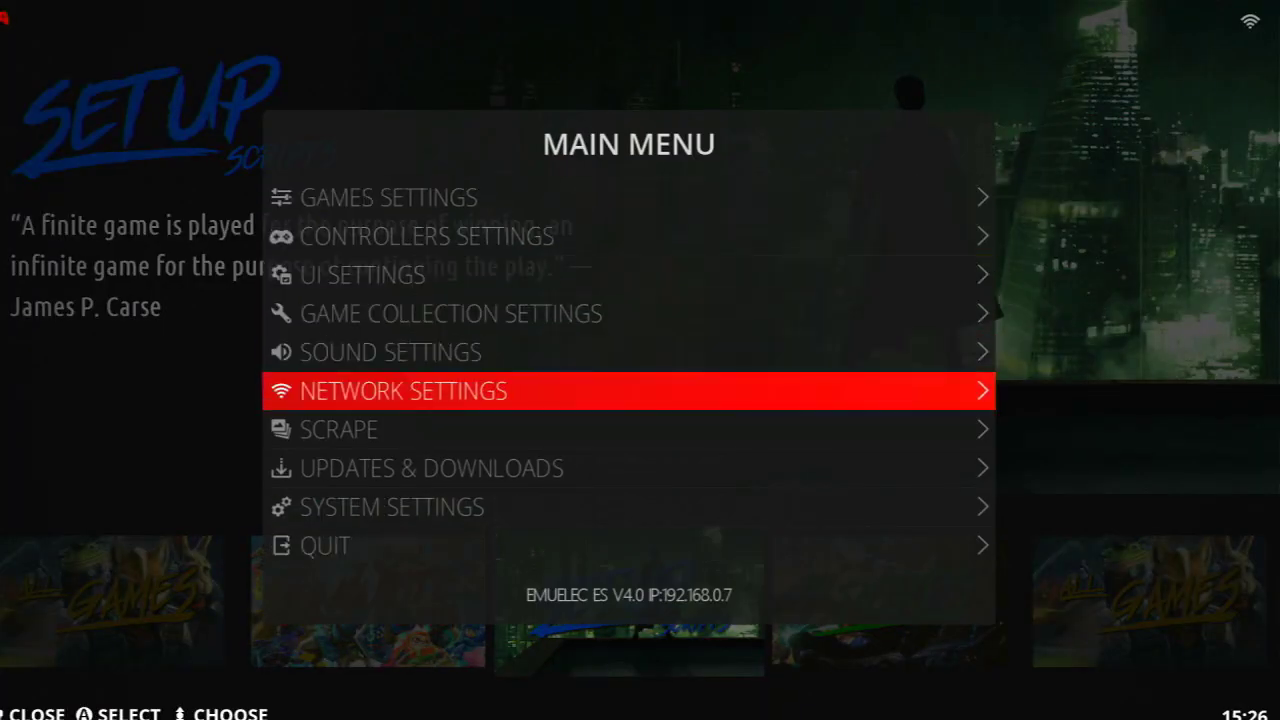
{"action": "key", "text": "Return"}
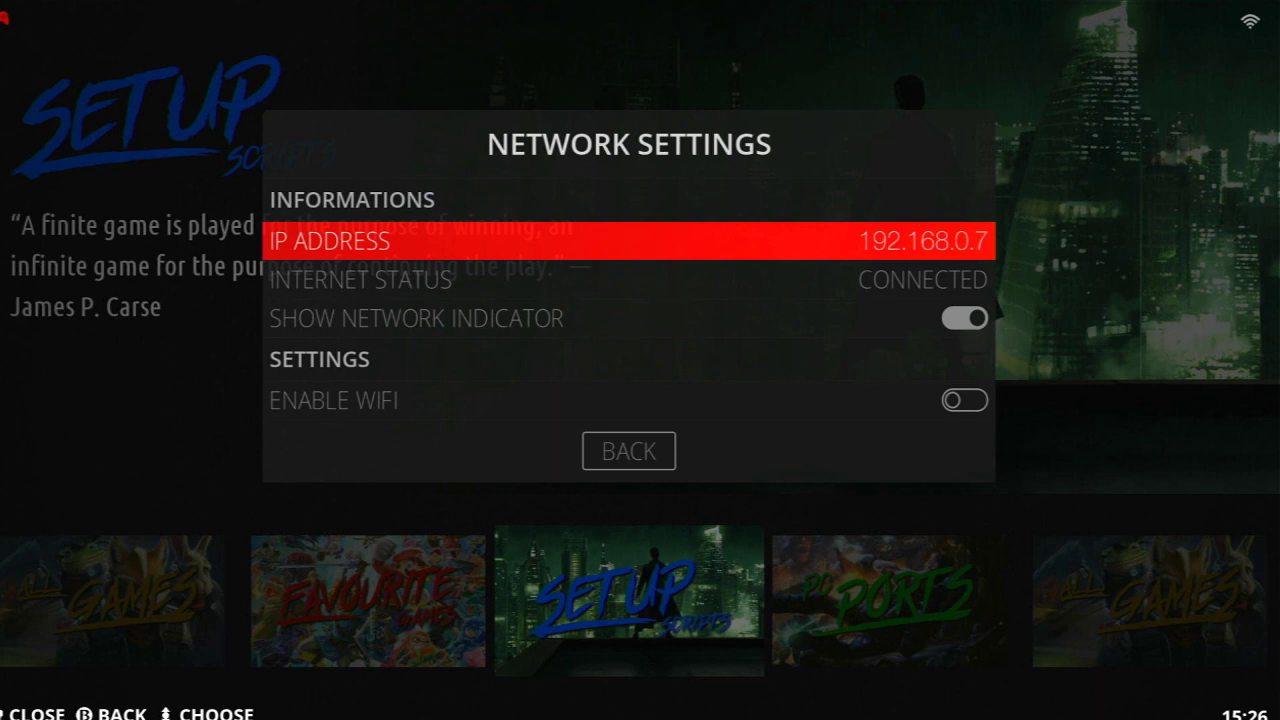
{"action": "key", "text": "Down"}
{"action": "key", "text": "Down"}
{"action": "key", "text": "Down"}
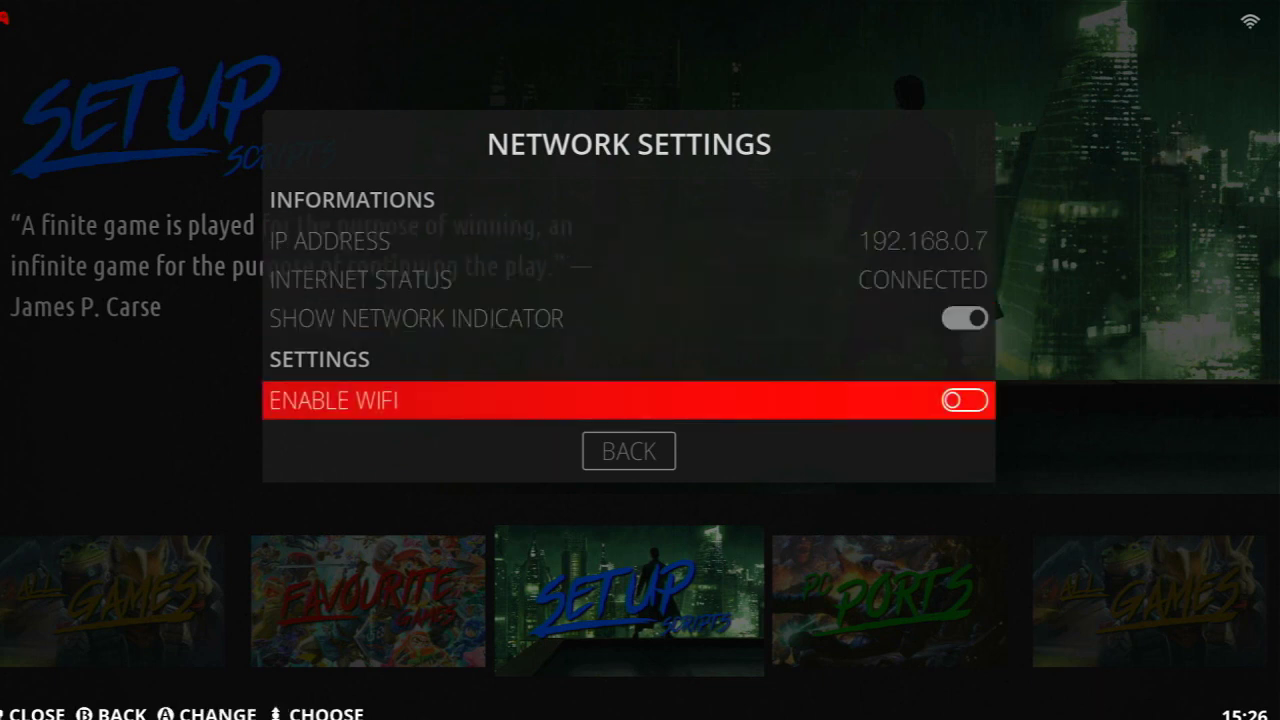
{"action": "key", "text": "Return"}
{"action": "key", "text": "Down"}
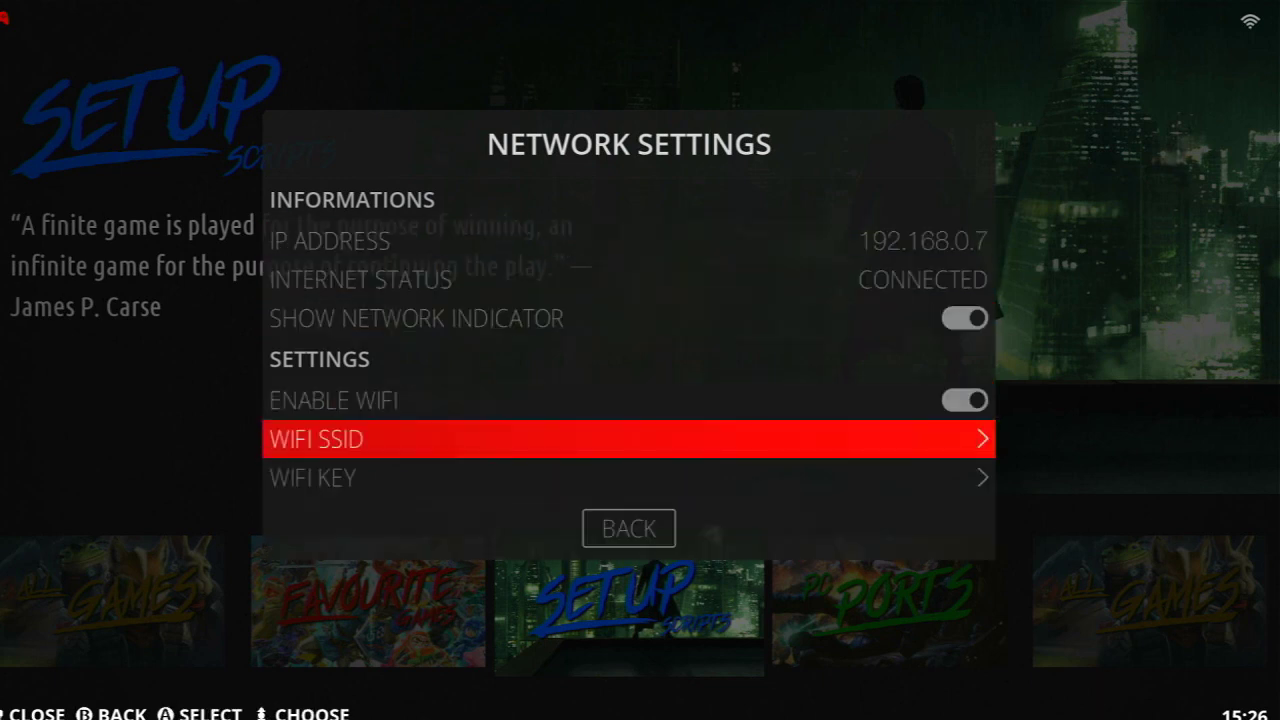
{"action": "key", "text": "Return"}
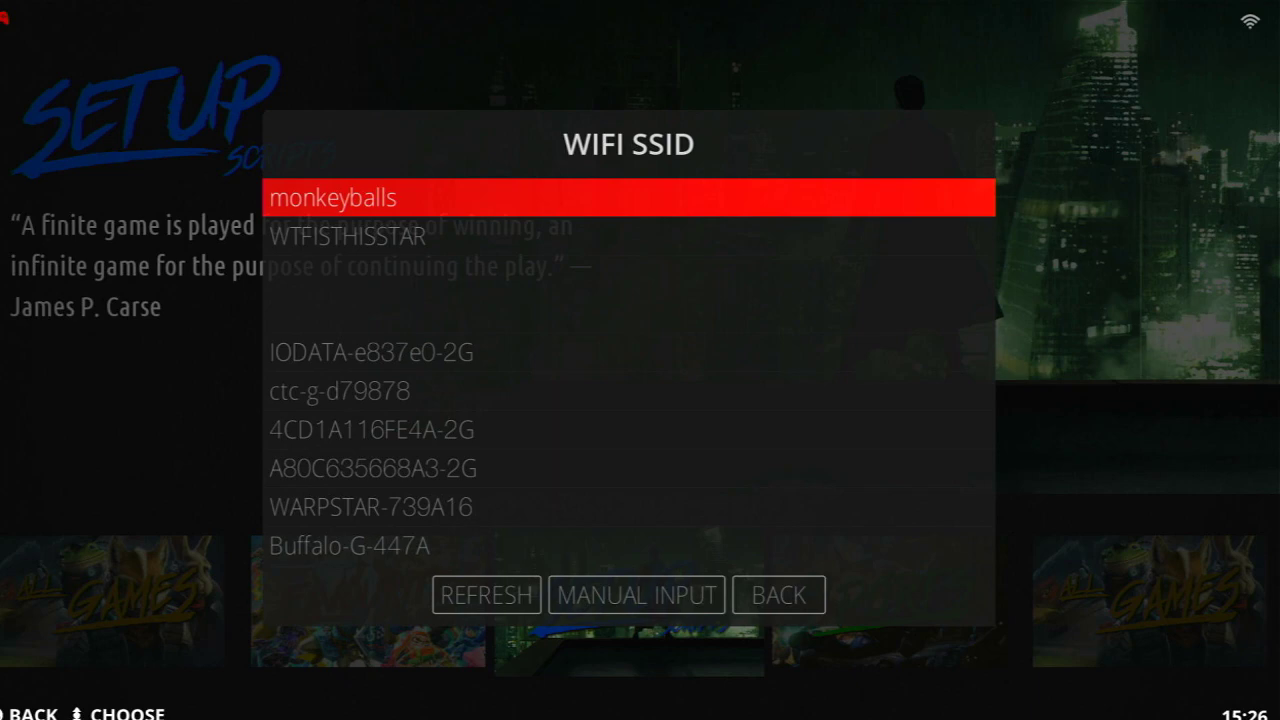
Leave the network list unchosen, switch Wi-Fi back off and close Network Settings.
{"action": "key", "text": "Up"}
{"action": "key", "text": "Right"}
{"action": "key", "text": "Right"}
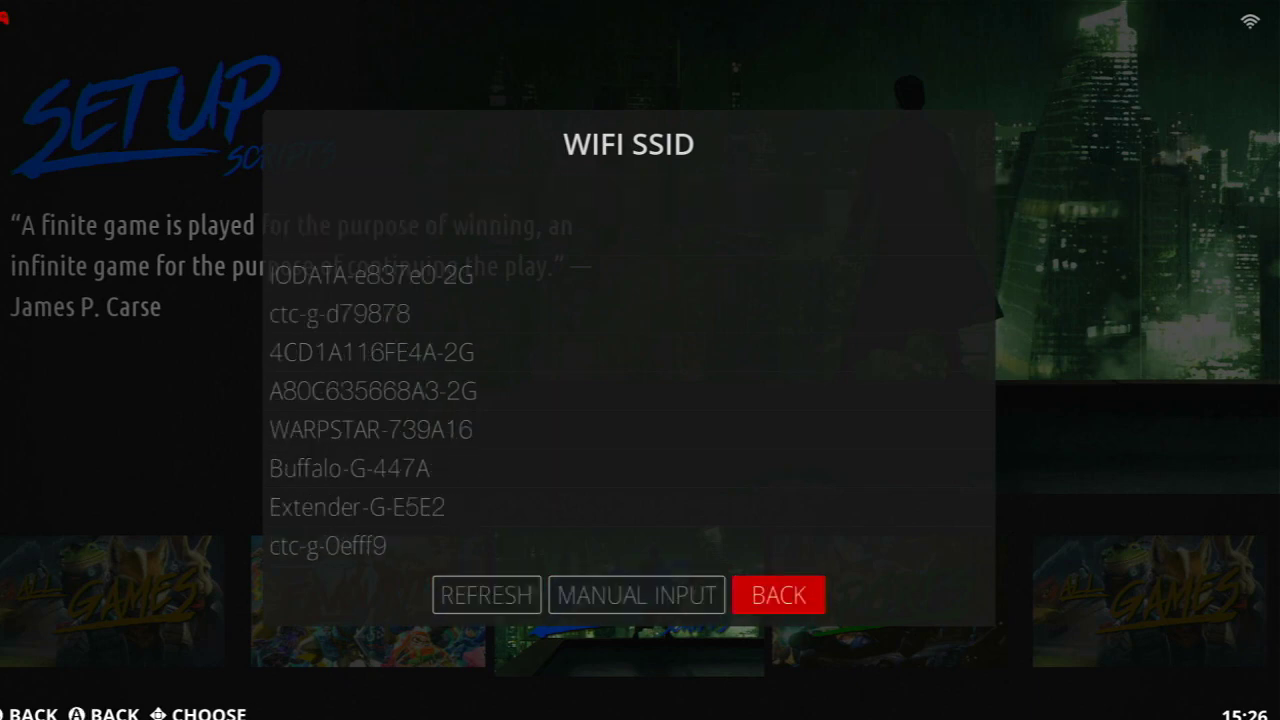
{"action": "key", "text": "Return"}
{"action": "key", "text": "Up"}
{"action": "key", "text": "Return"}
{"action": "key", "text": "Escape"}
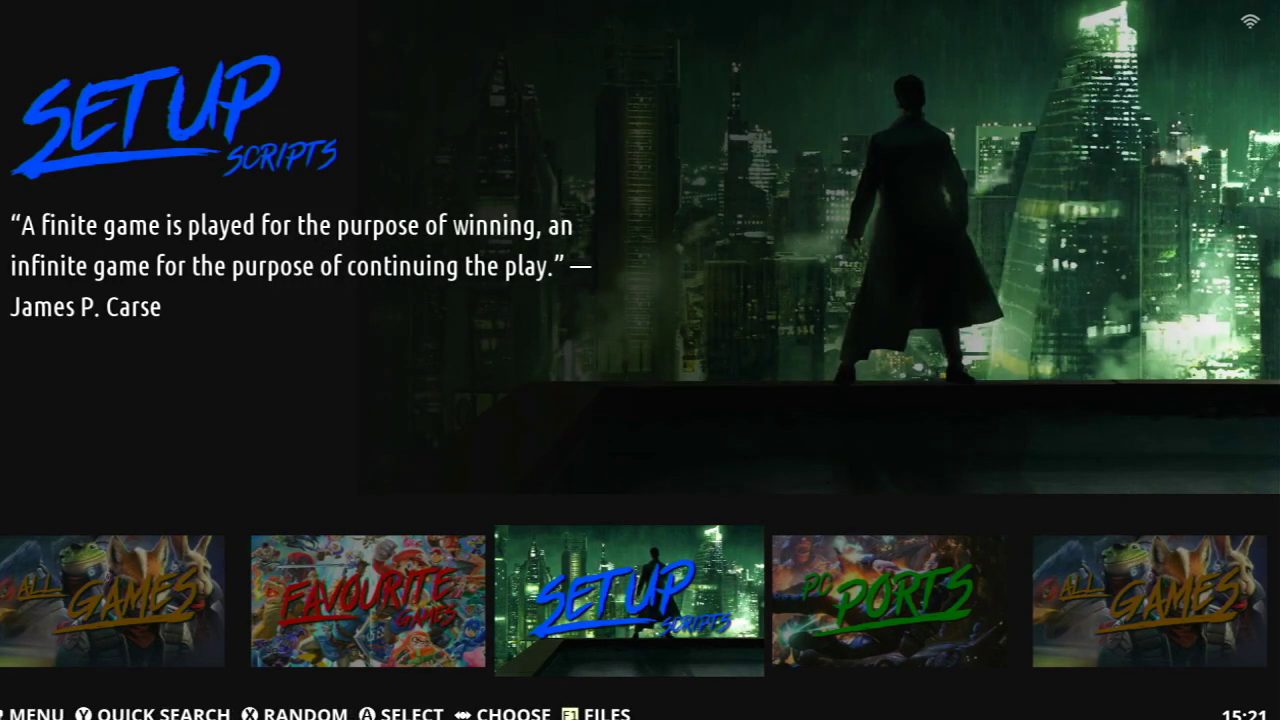
Open Setup Scripts and move past File Manager, Wifi and Configure Reicast to 05 - Install Drastic.
{"action": "key", "text": "Return"}
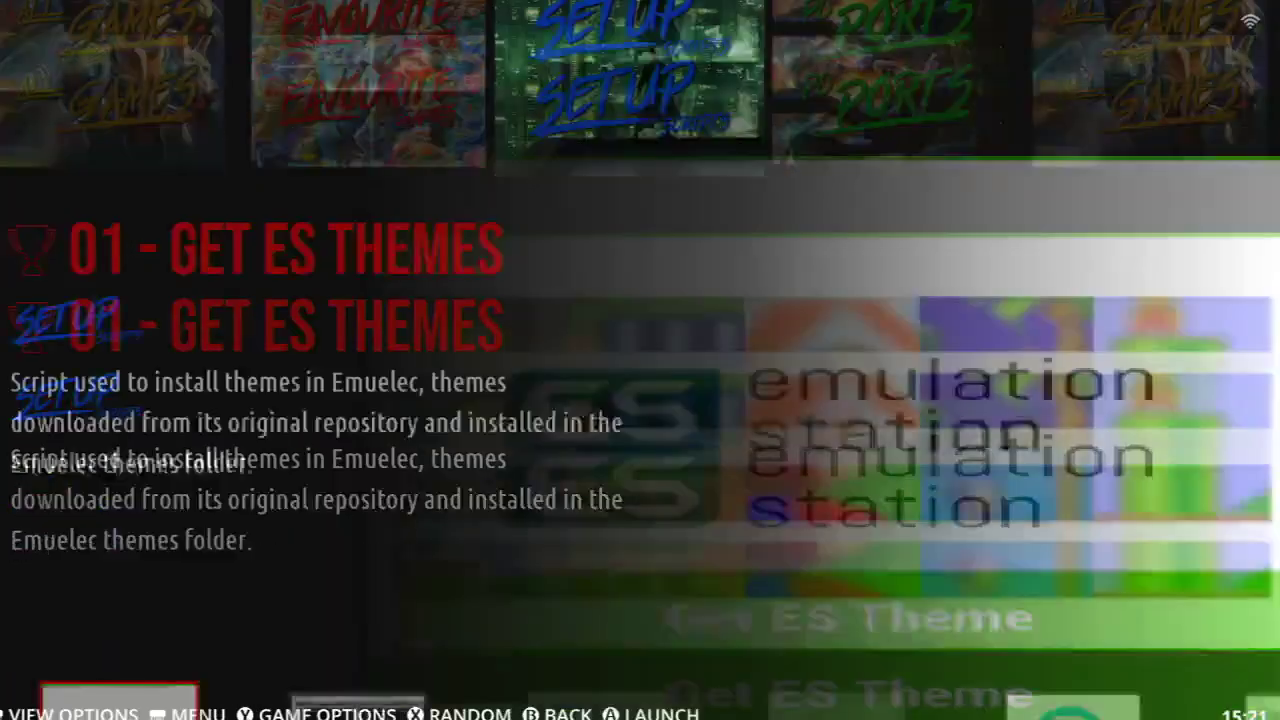
{"action": "key", "text": "Right"}
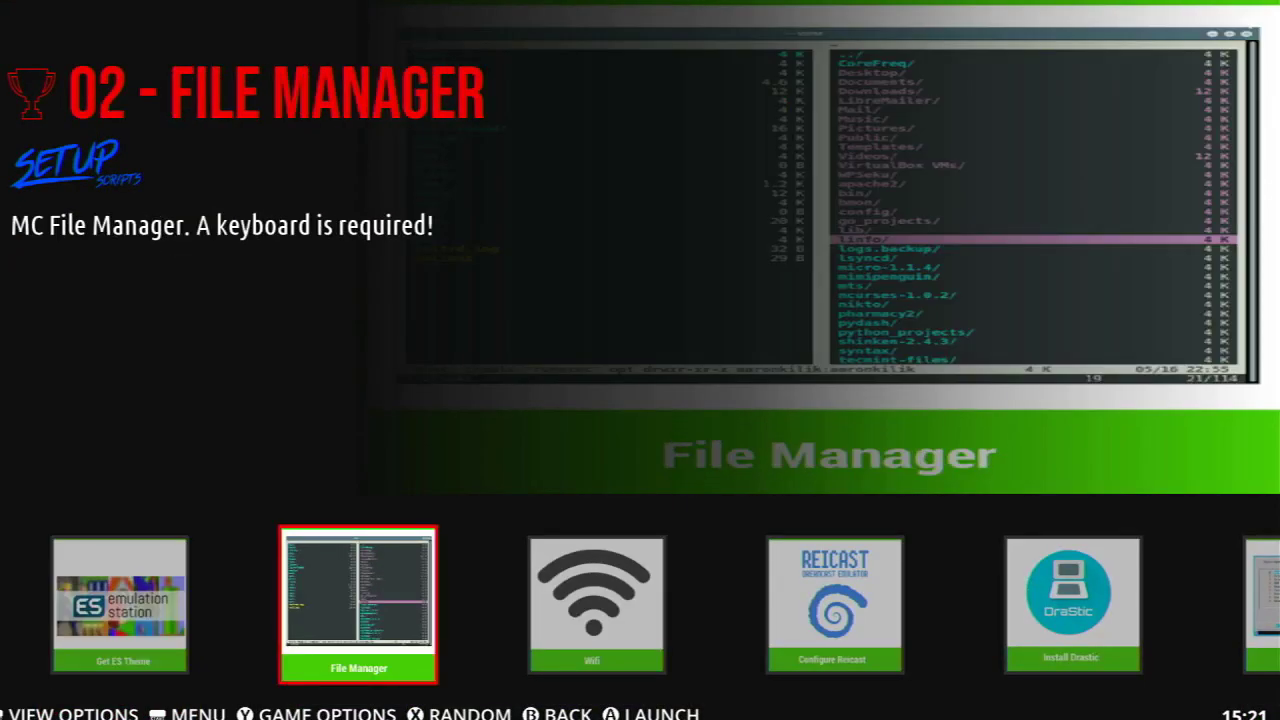
{"action": "key", "text": "Right"}
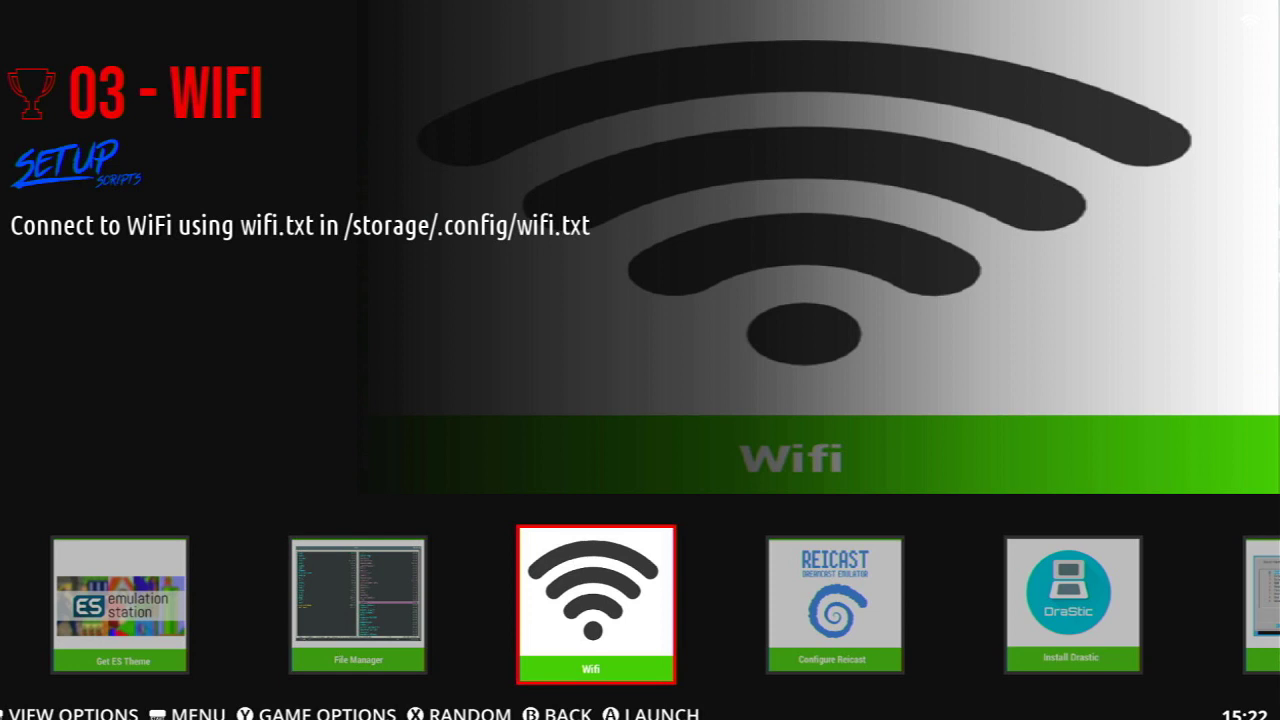
{"action": "key", "text": "Right"}
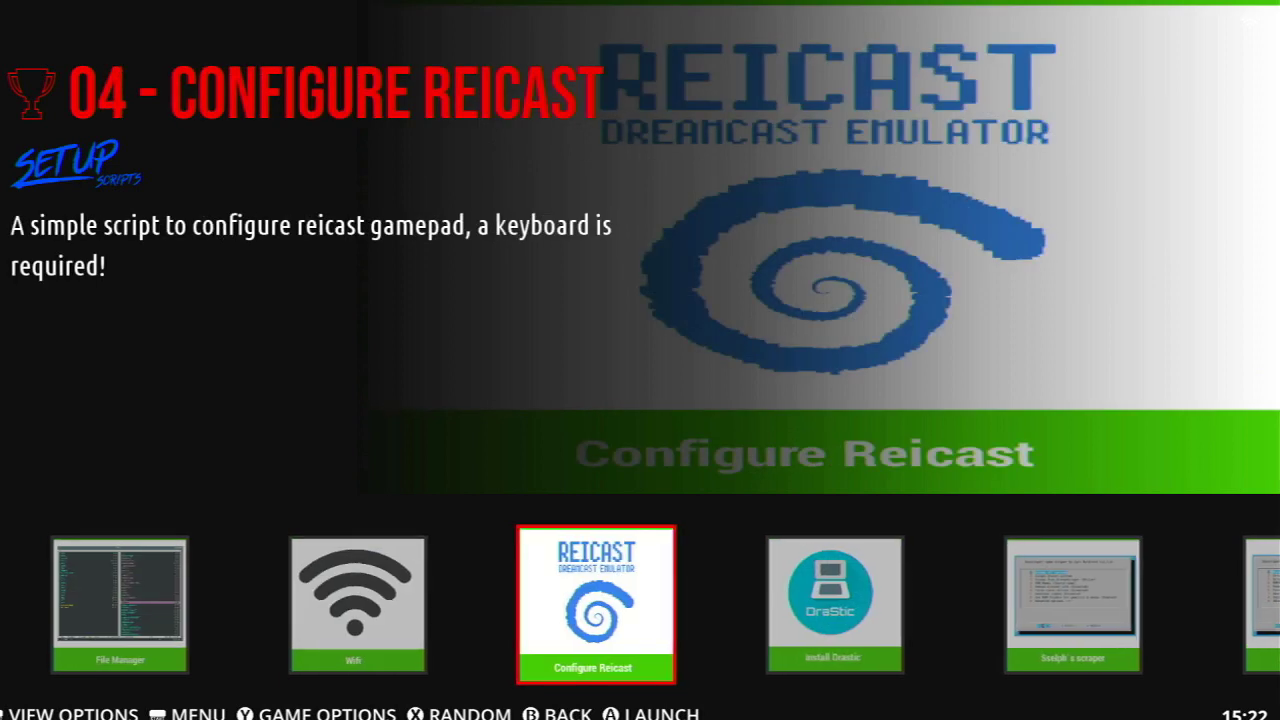
{"action": "key", "text": "Right"}
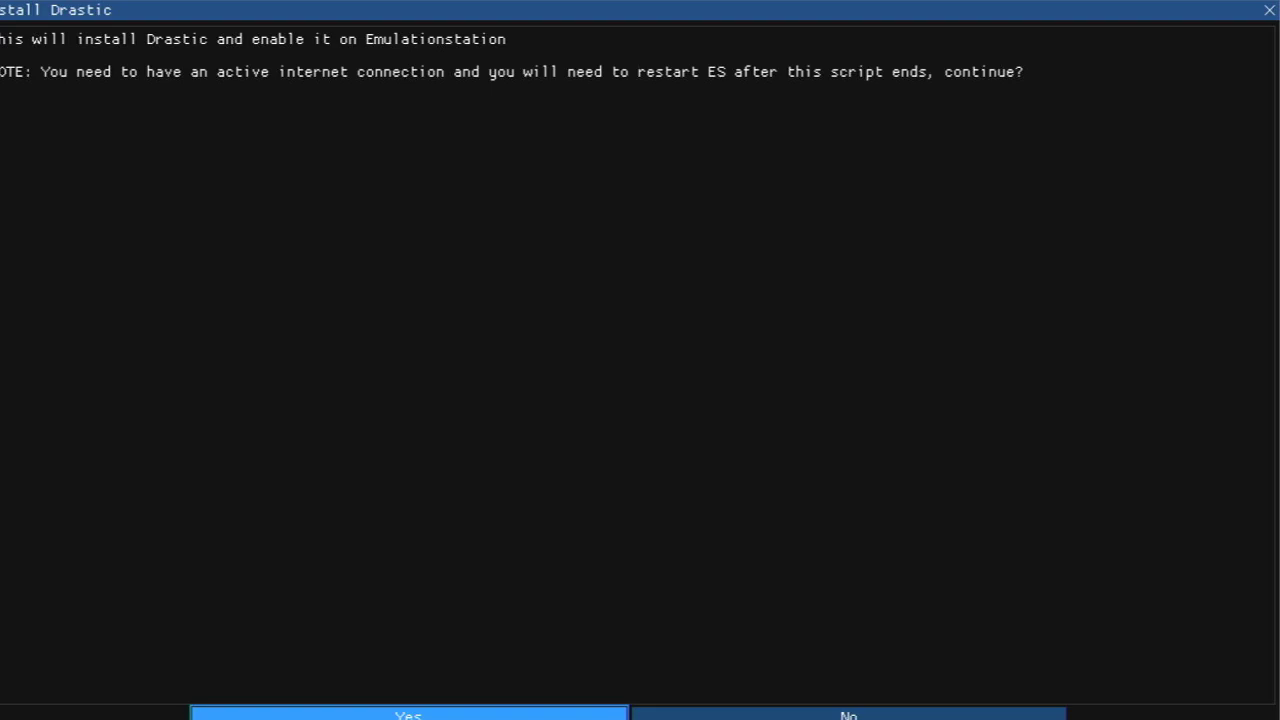
Confirm Yes to install DraStic, then move down the main menu toward Updates & Downloads.
{"action": "key", "text": "Return"}
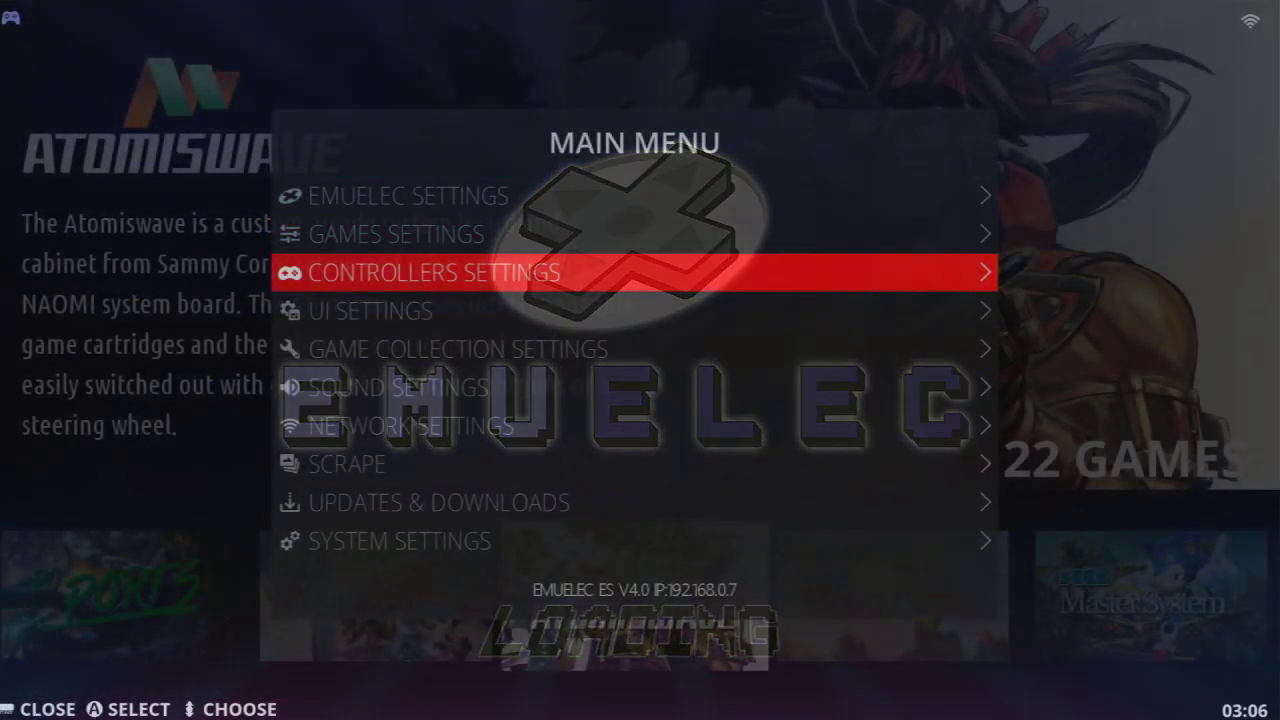
{"action": "key", "text": "Down"}
{"action": "key", "text": "Down"}
{"action": "key", "text": "Down"}
{"action": "key", "text": "Down"}
{"action": "key", "text": "Down"}
Queue the es-theme-EmuELEC-carbon theme for download from Updates & Downloads > Themes.
{"action": "key", "text": "Return"}
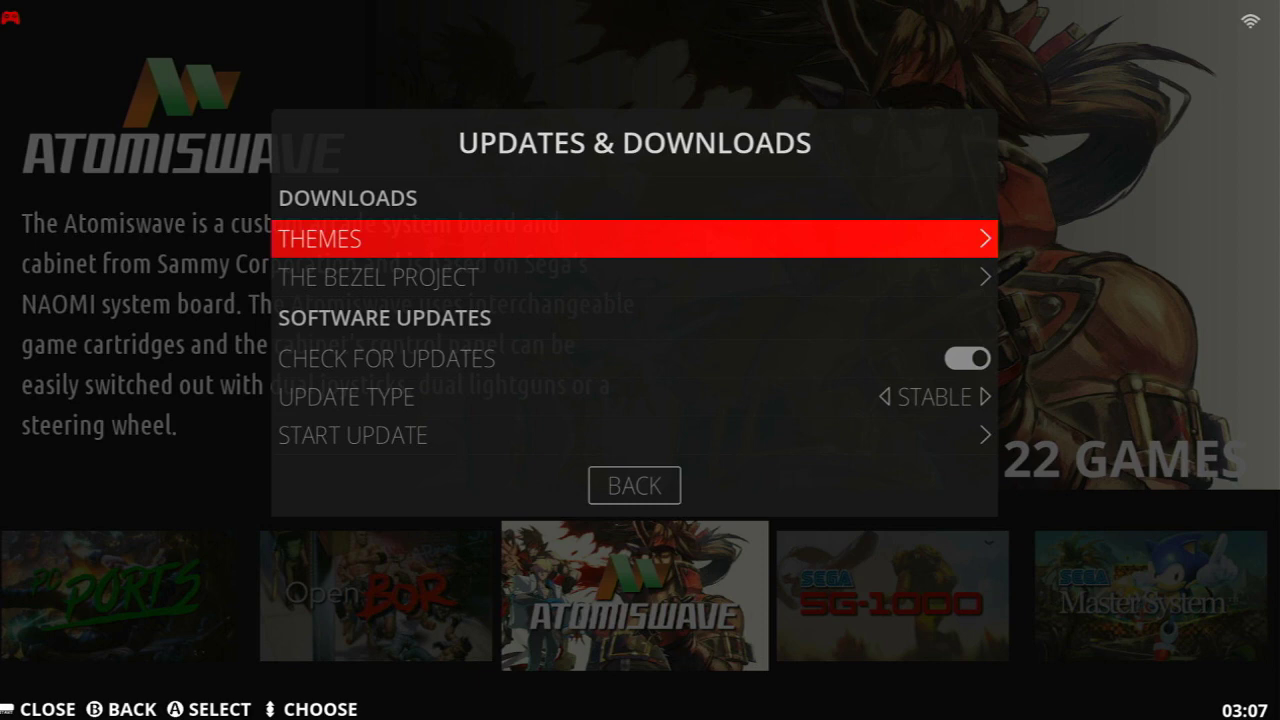
{"action": "key", "text": "Return"}
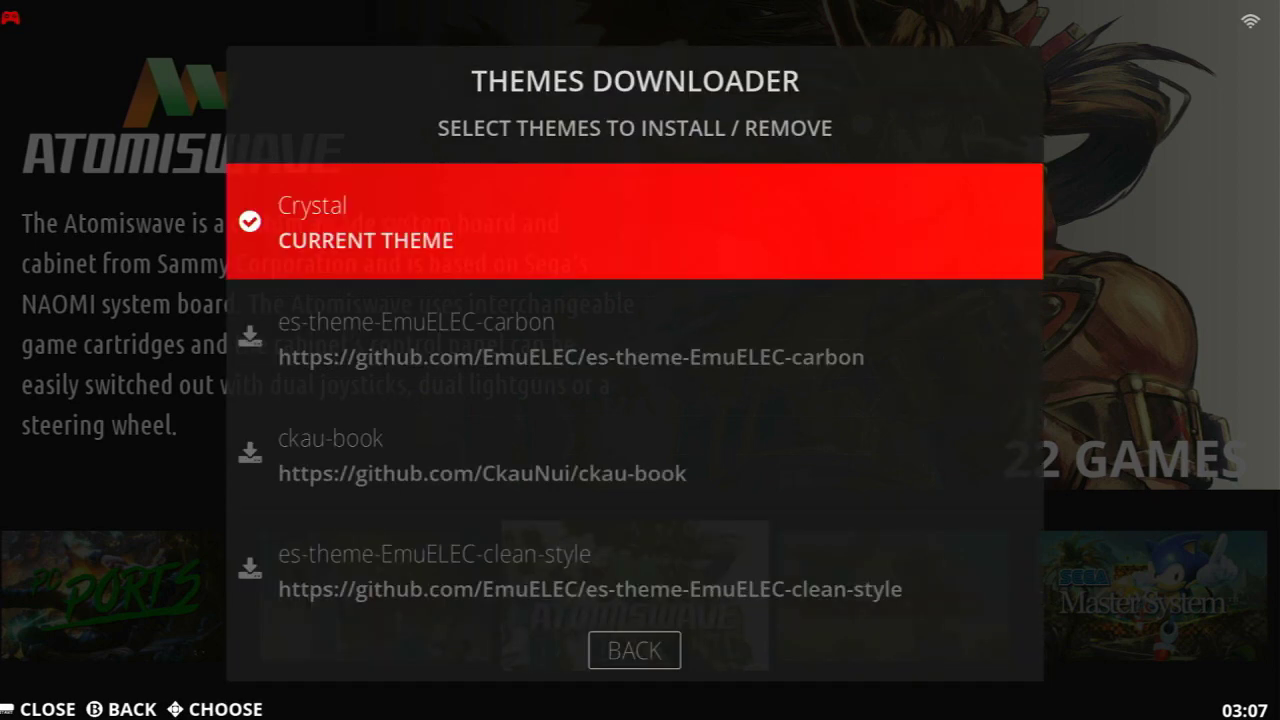
{"action": "key", "text": "Down"}
{"action": "key", "text": "Return"}
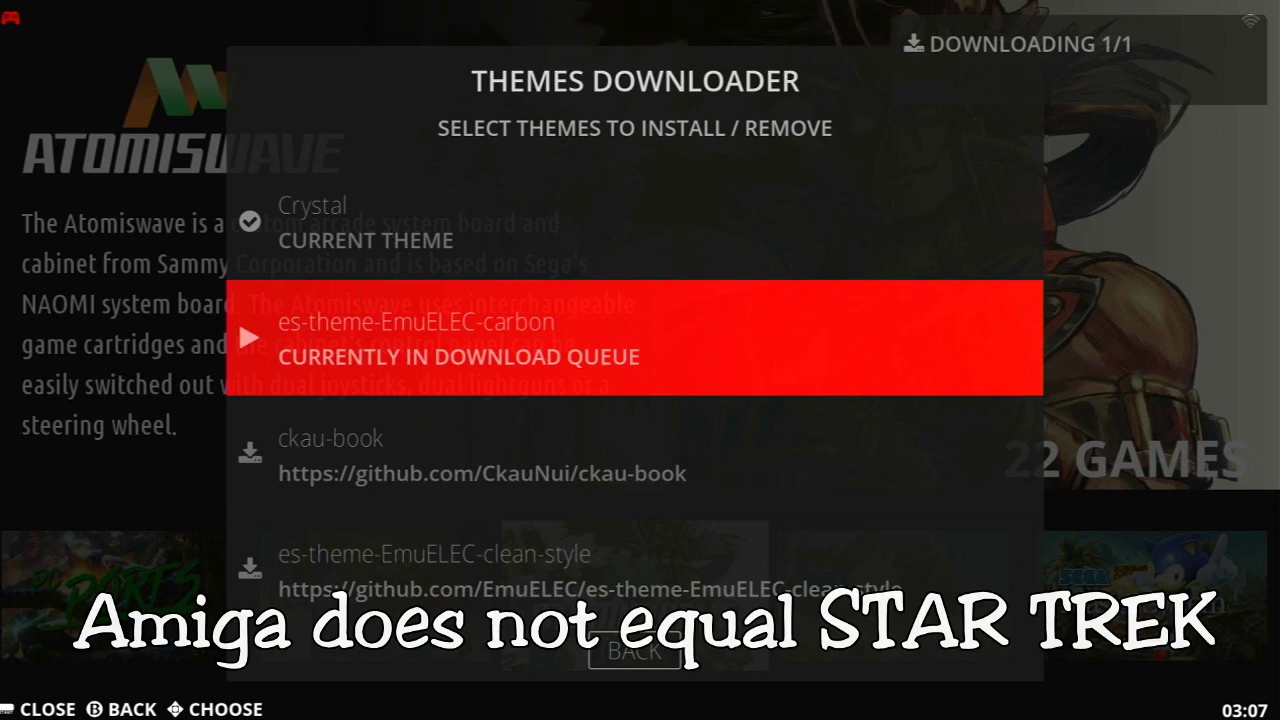
{"action": "key", "text": "Escape"}
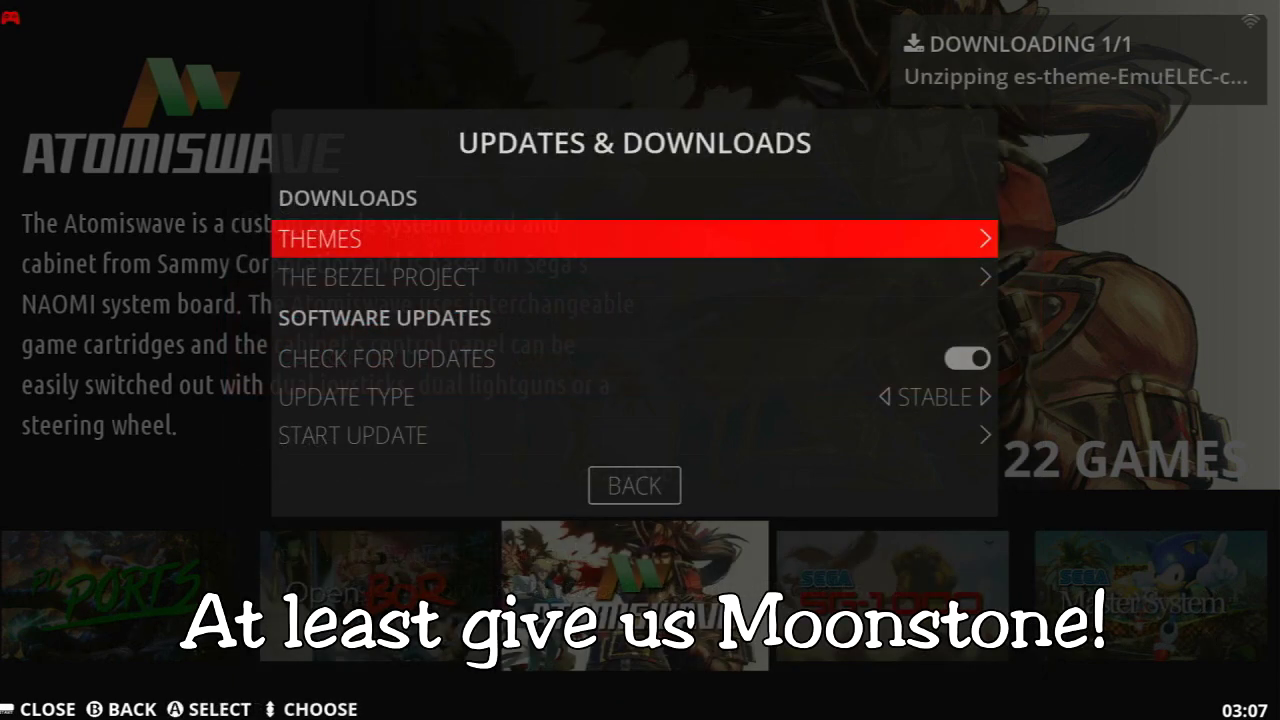
Browse The Bezel Project list down to the atomiswave bezels.
{"action": "key", "text": "Down"}
{"action": "key", "text": "Return"}
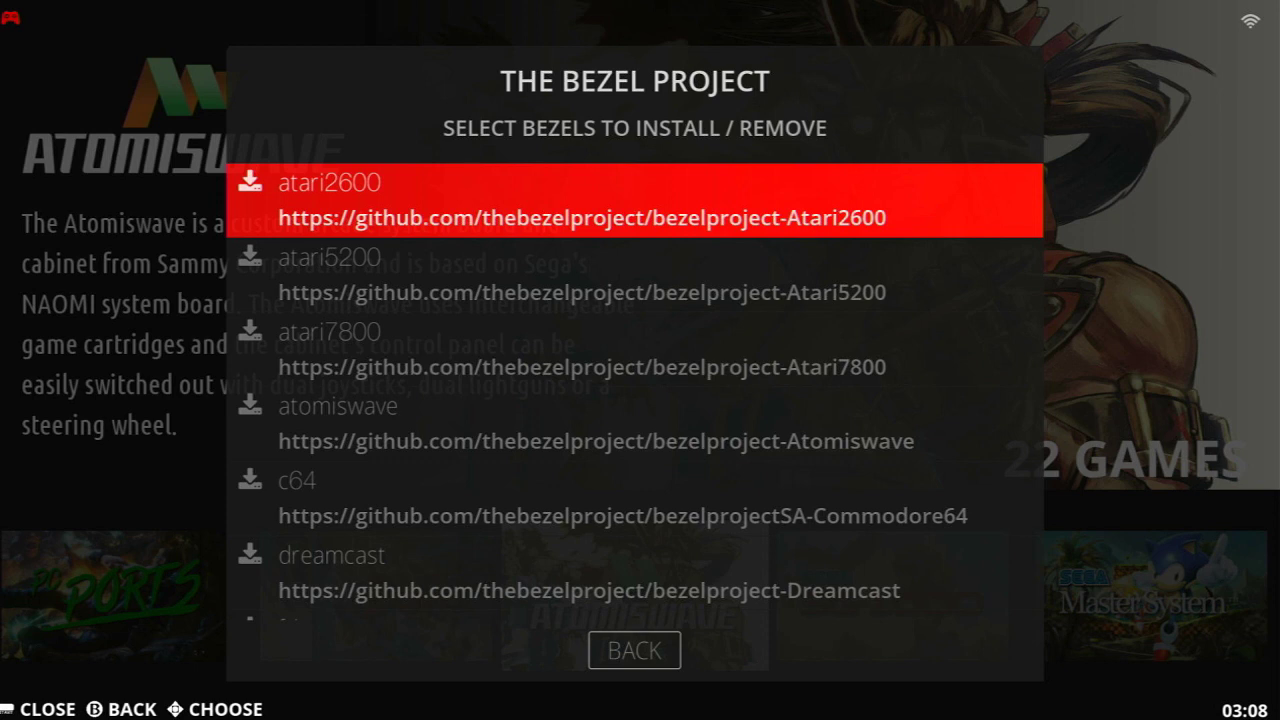
{"action": "key", "text": "Down"}
{"action": "key", "text": "Down"}
{"action": "key", "text": "Down"}
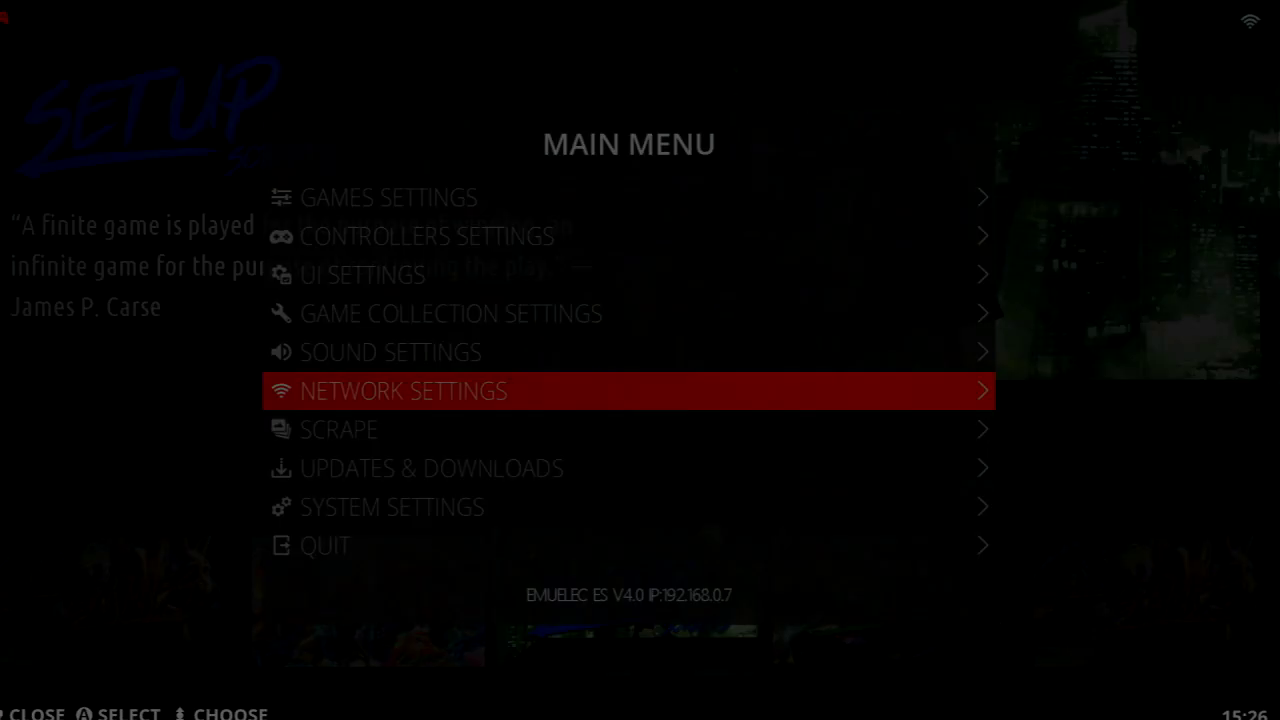
Choose Quit > Restart System from the main menu and answer the confirmation.
{"action": "key", "text": "Down"}
{"action": "key", "text": "Down"}
{"action": "key", "text": "Down"}
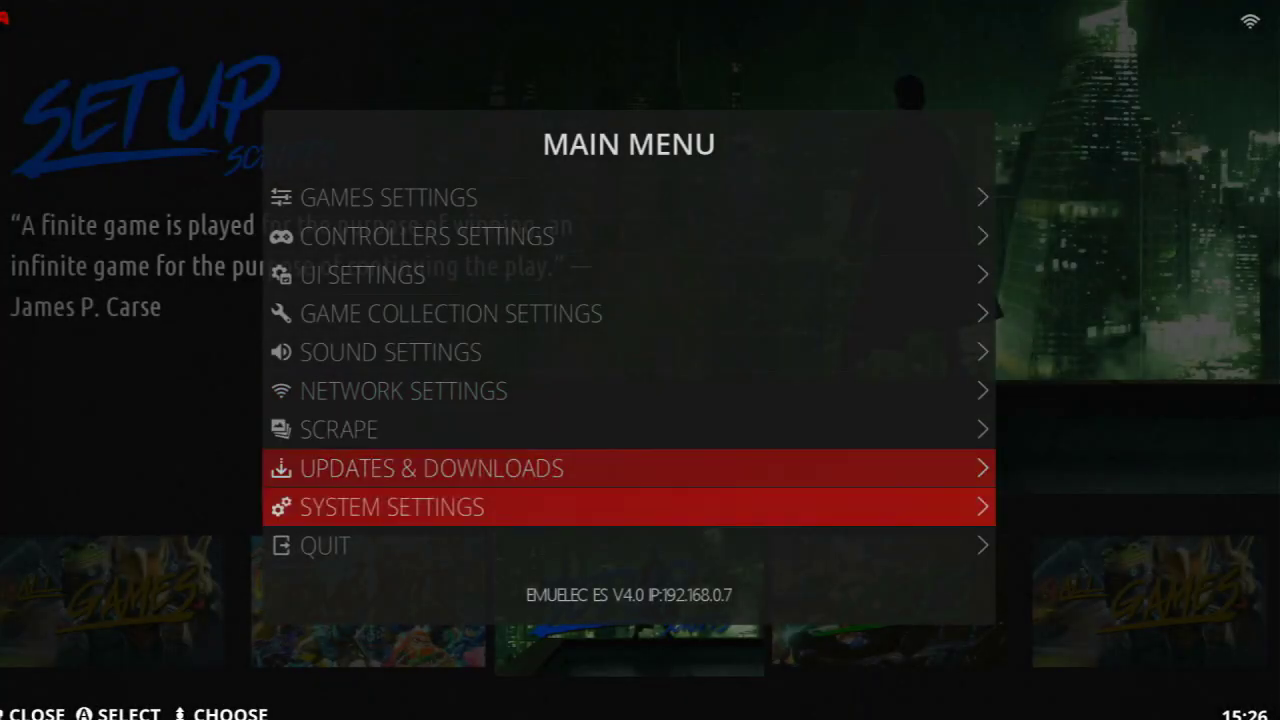
{"action": "key", "text": "Return"}
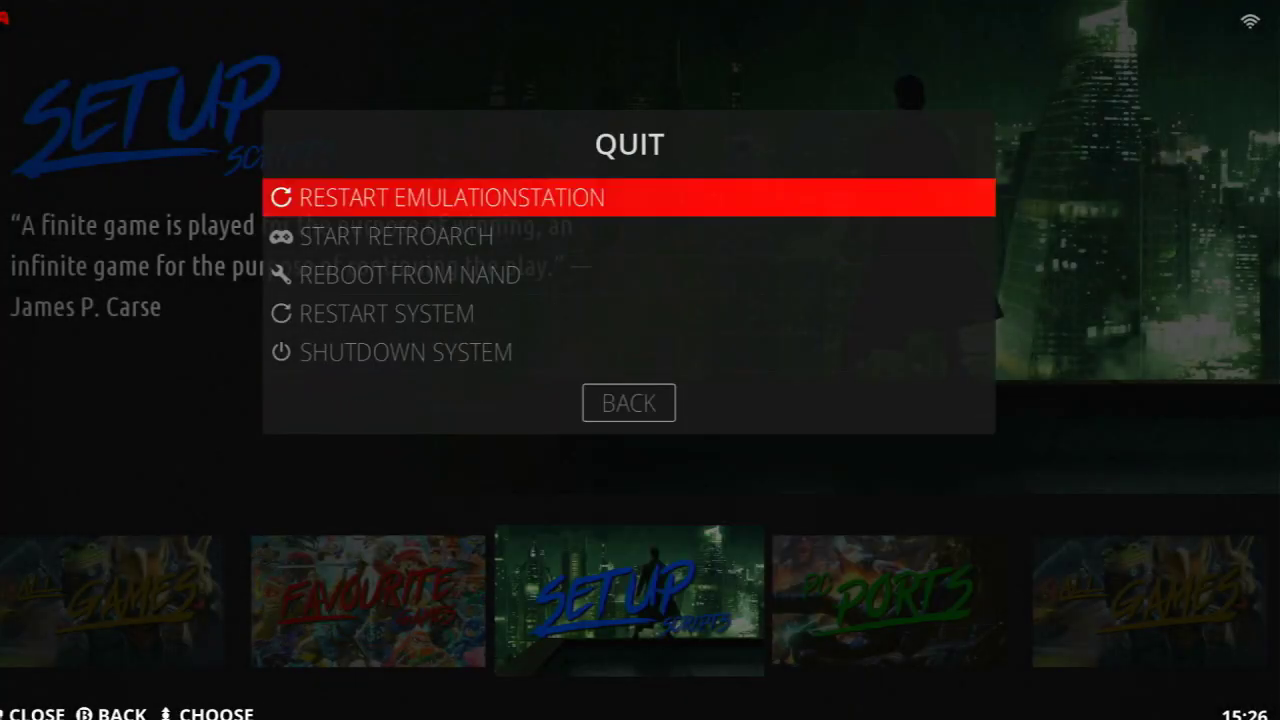
{"action": "key", "text": "Down"}
{"action": "key", "text": "Down"}
{"action": "key", "text": "Down"}
{"action": "key", "text": "Return"}
{"action": "key", "text": "Escape"}
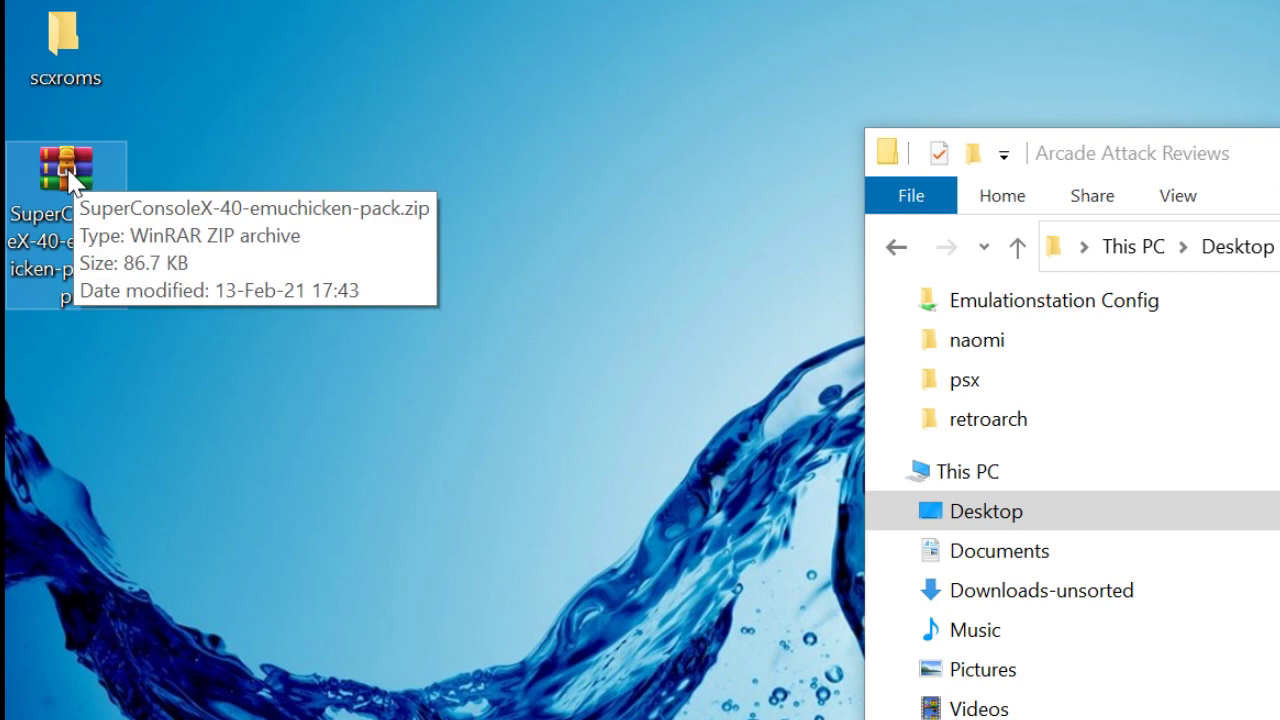
Extract SuperConsoleX-40-emuchicken-pack.zip into its own folder and open that folder.
{"action": "right_click", "coordinate": [69, 159]}
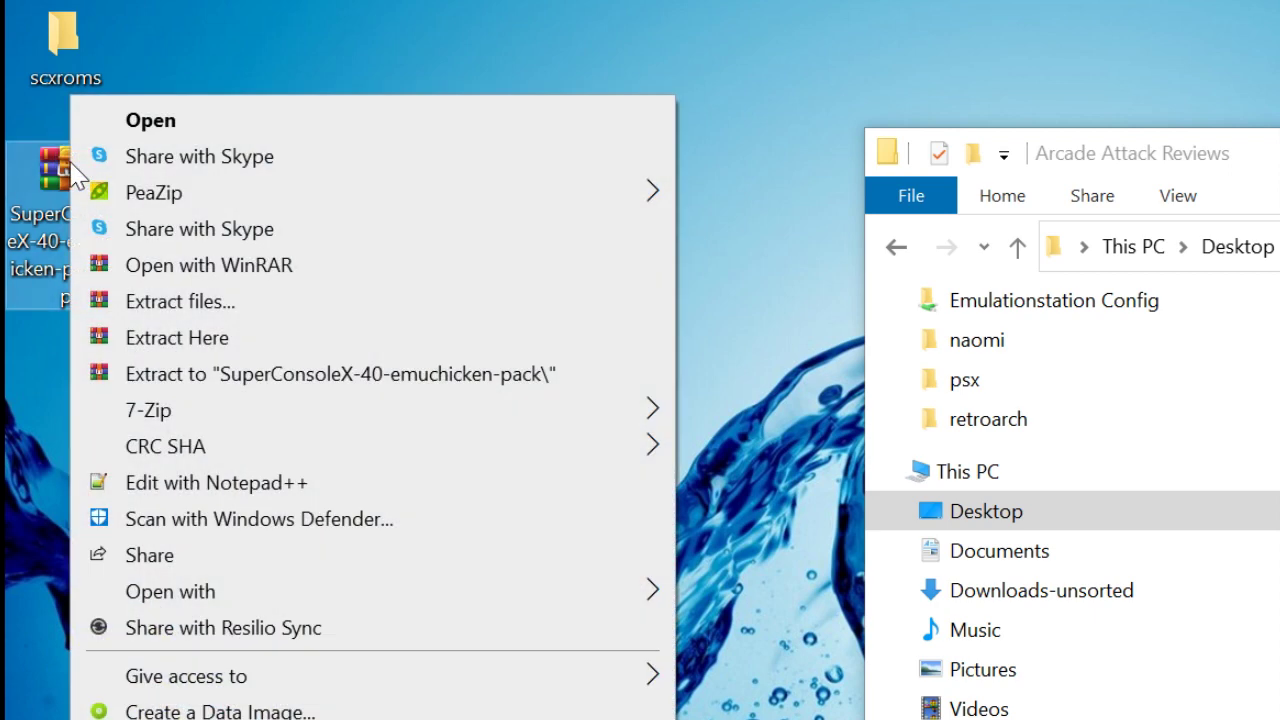
{"action": "left_click", "coordinate": [338, 382]}
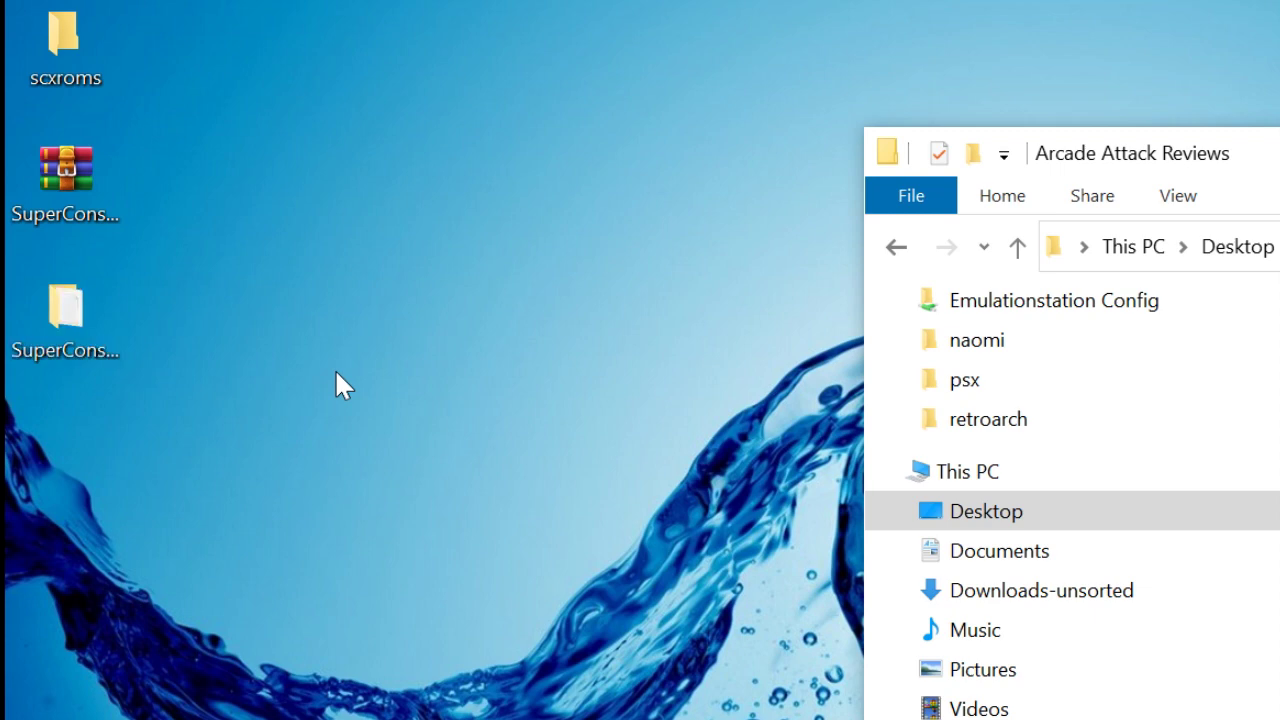
{"action": "left_click", "coordinate": [70, 338]}
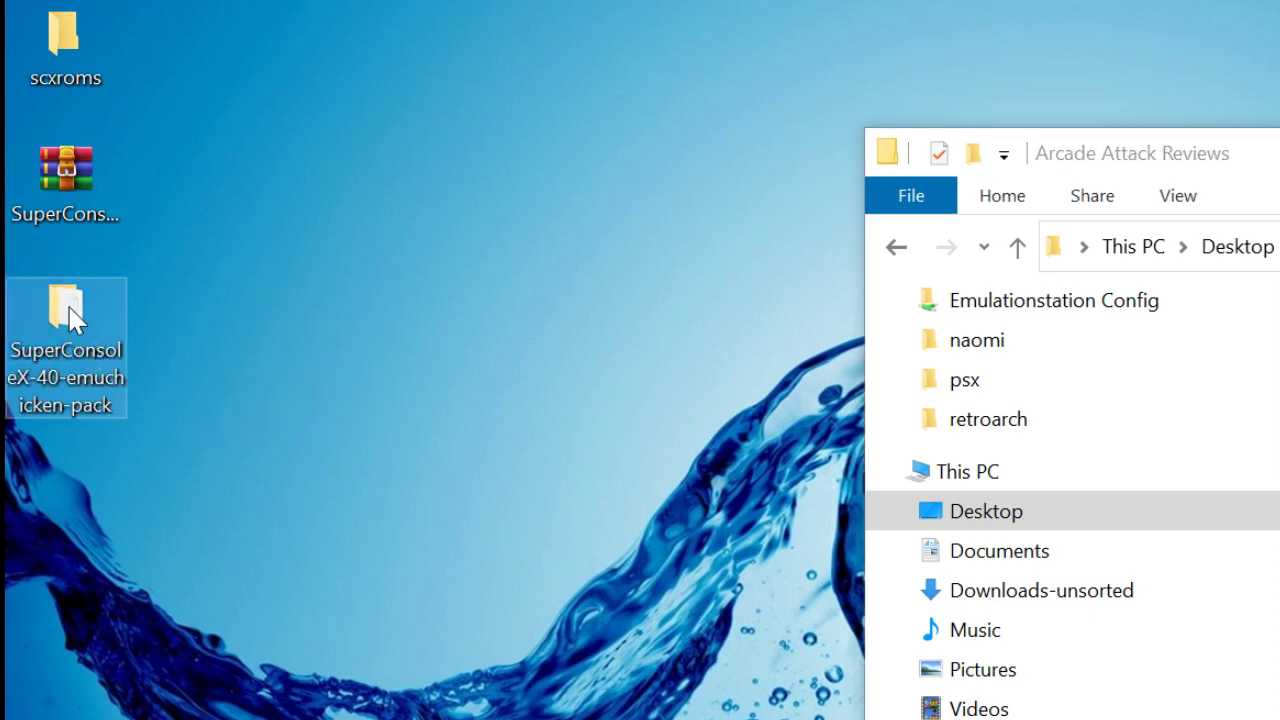
{"action": "double_click", "coordinate": [70, 318]}
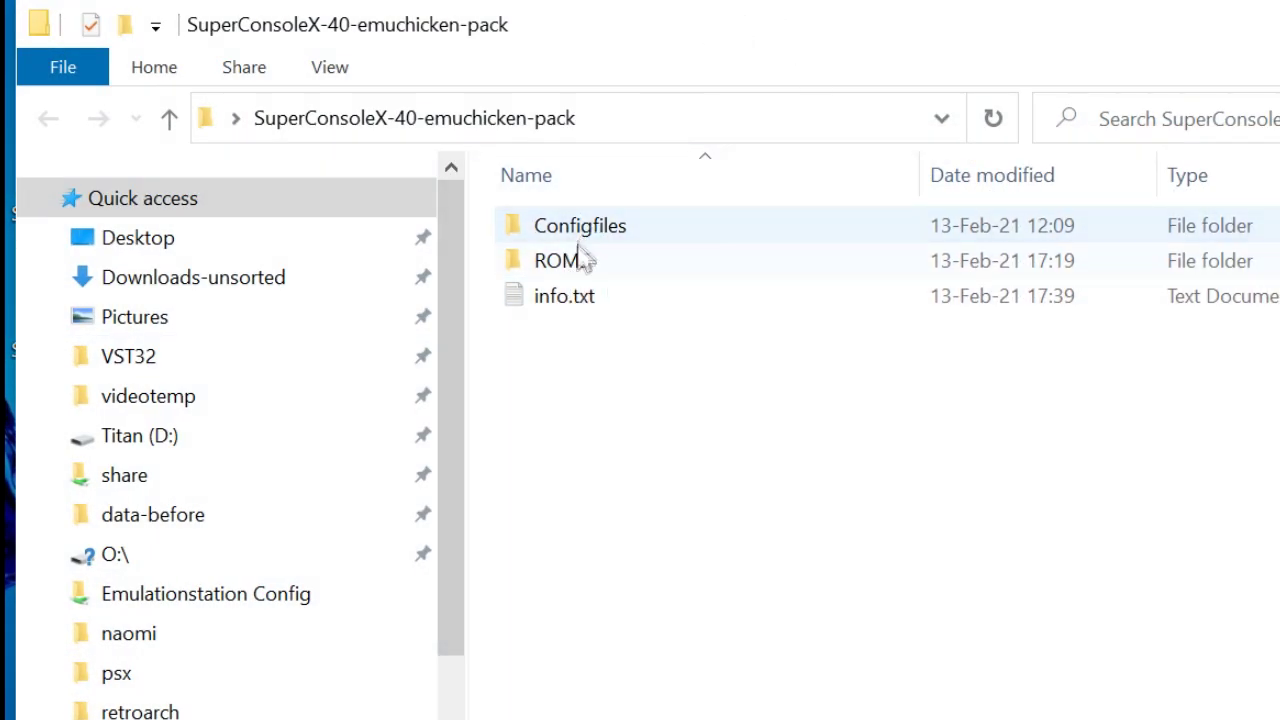
Navigate the second File Explorer window to the \\emuelec network share.
{"action": "left_click", "coordinate": [925, 280]}
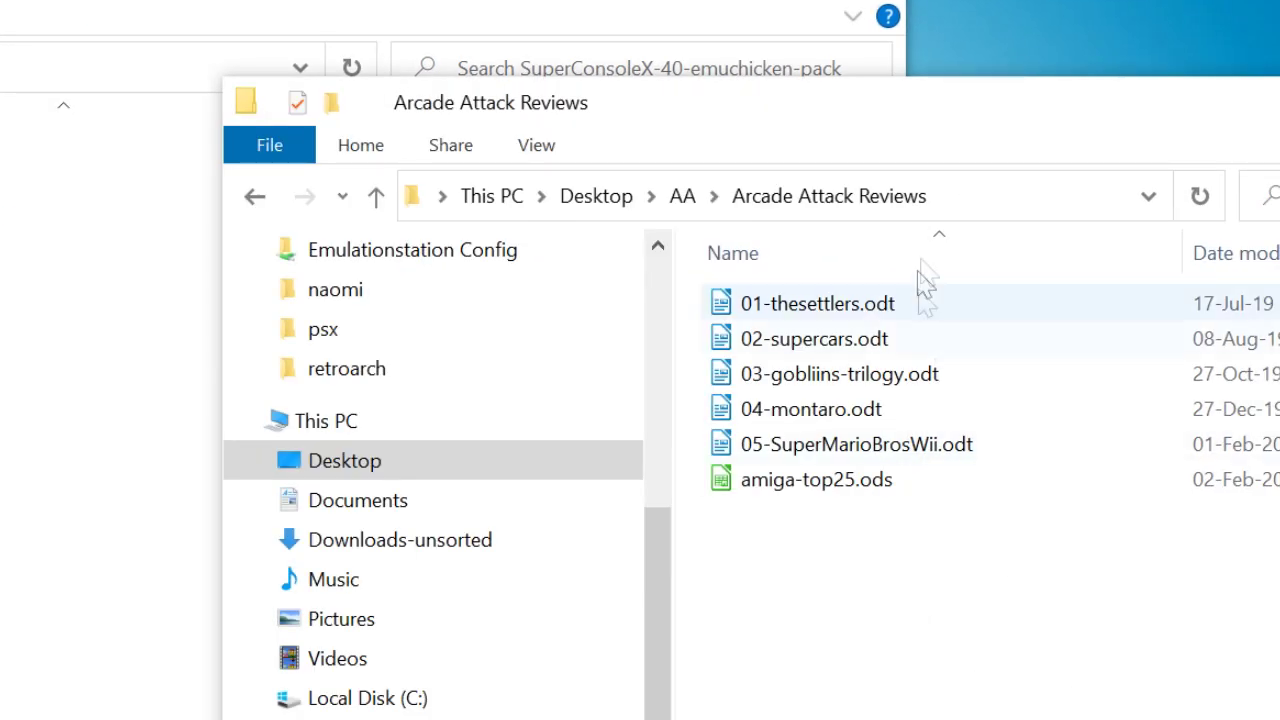
{"action": "left_click", "coordinate": [1006, 198]}
{"action": "type", "text": "\\\\"}
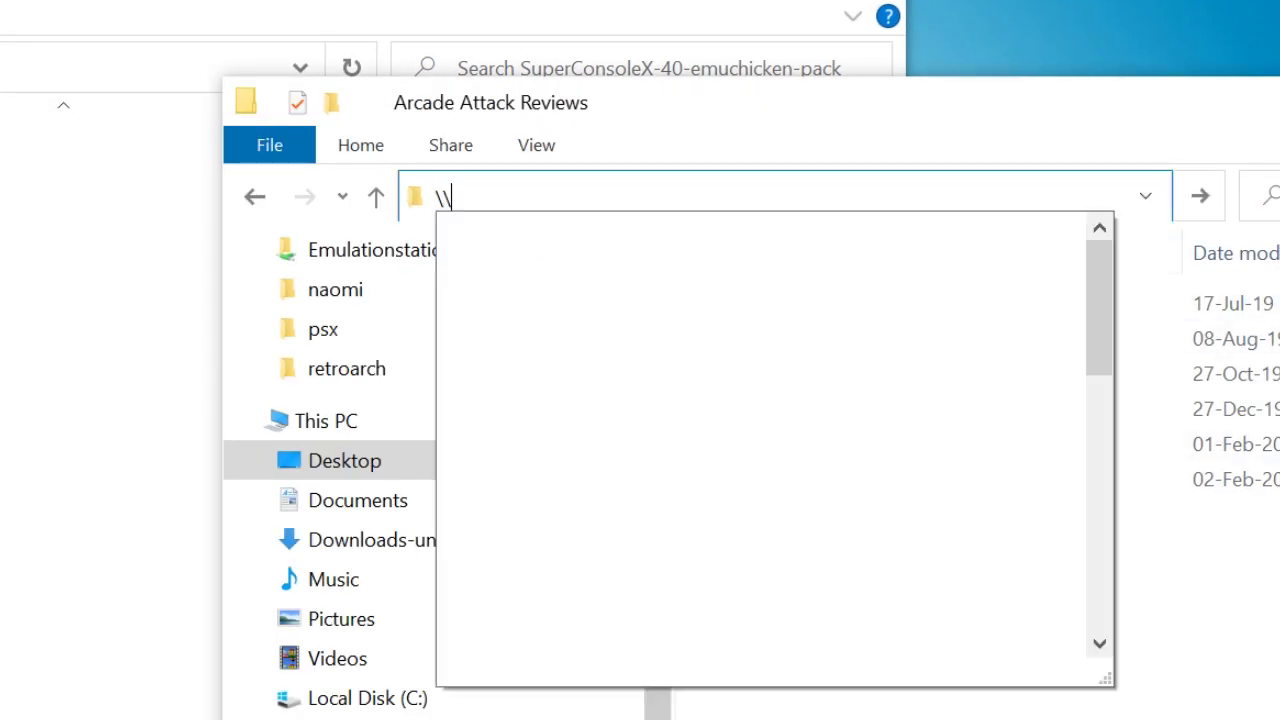
{"action": "type", "text": "emuelec"}
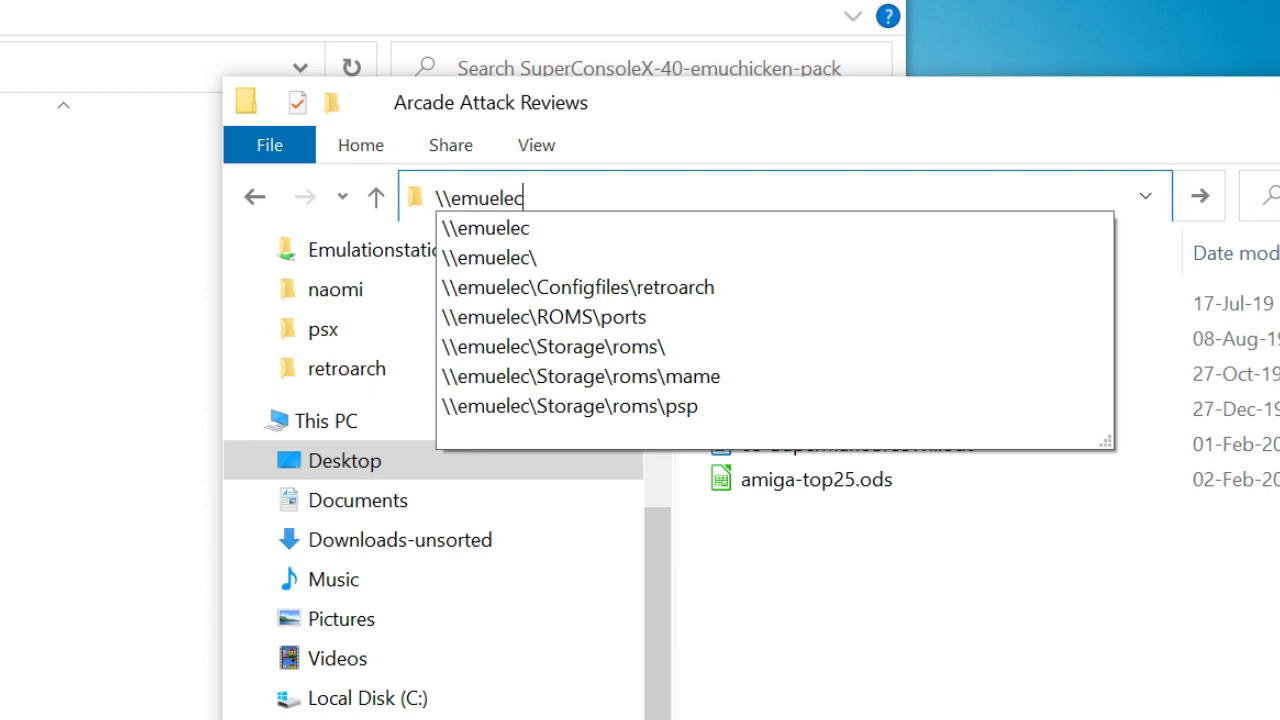
{"action": "key", "text": "Return"}
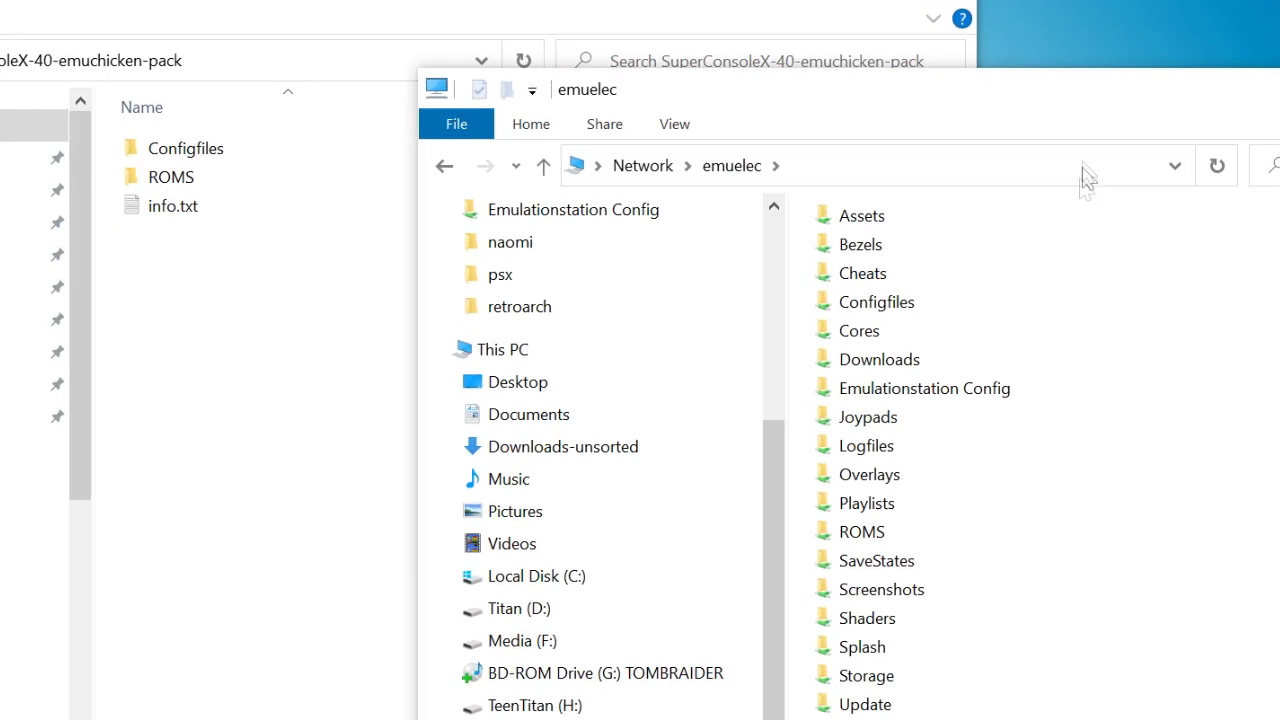
Copy emuelec, emulationstation, openbor and retroarch into the share's Configfiles, replacing destination files.
{"action": "left_click", "coordinate": [325, 145]}
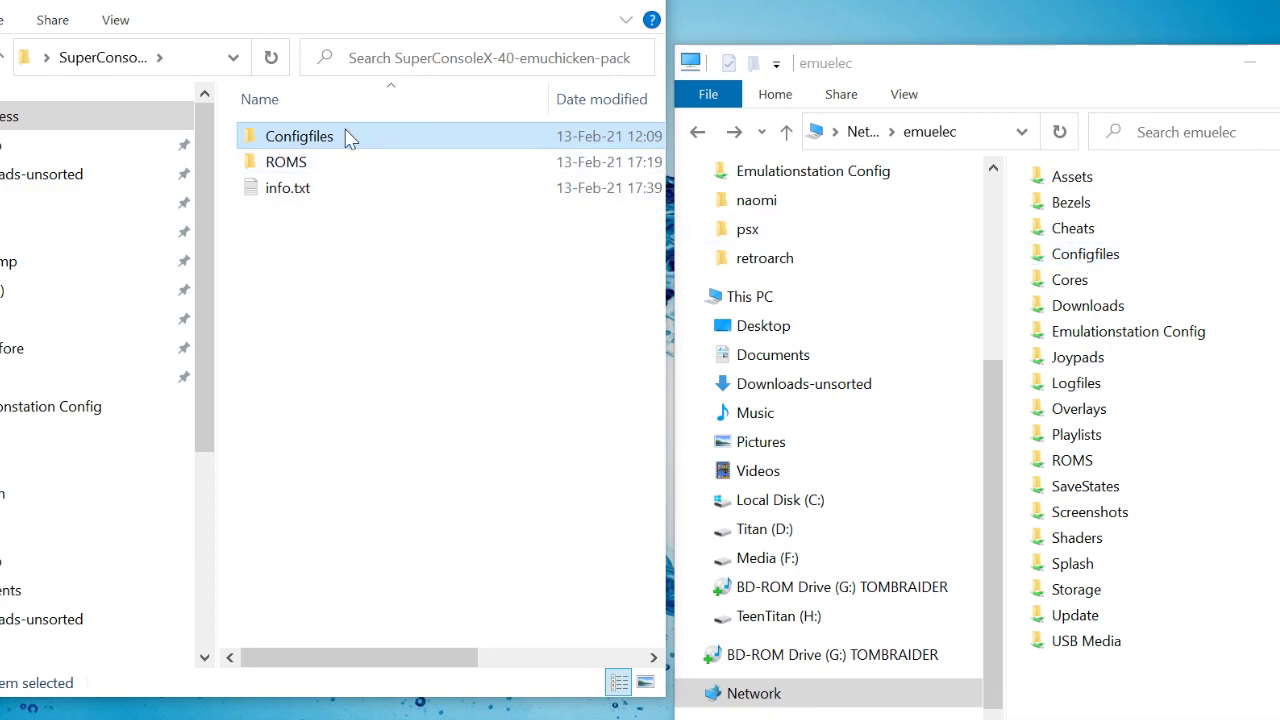
{"action": "double_click", "coordinate": [337, 136]}
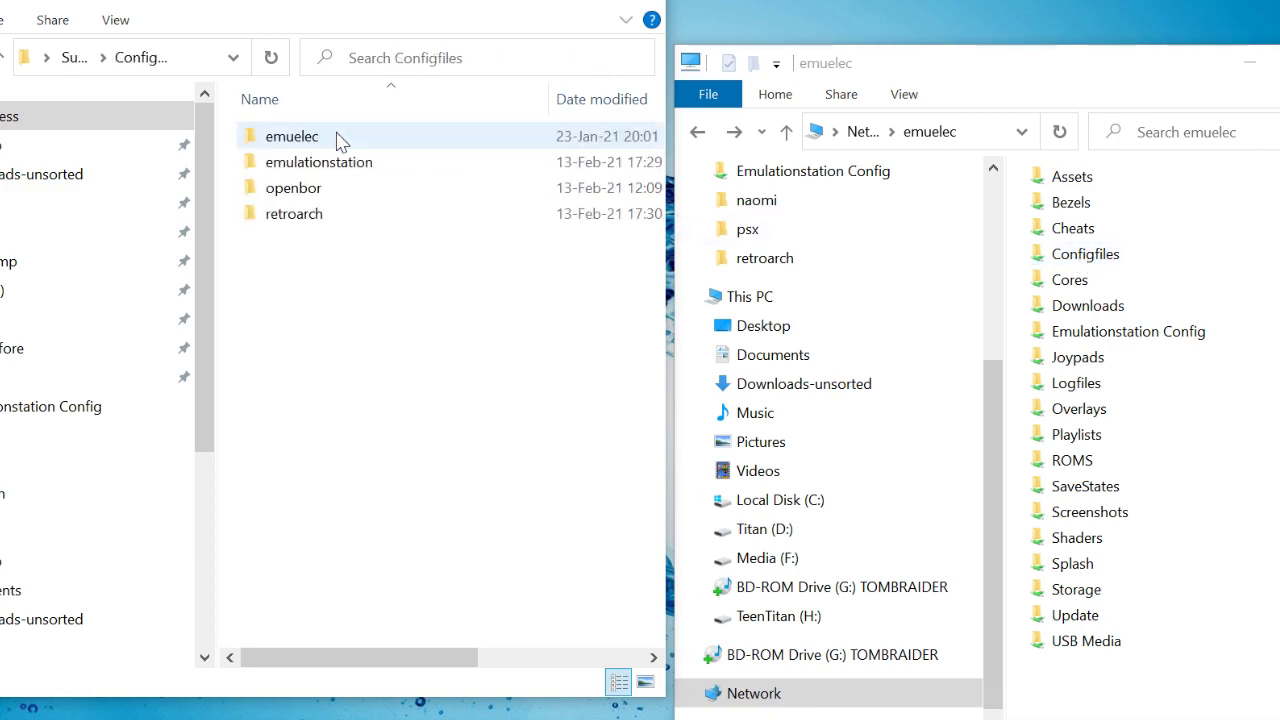
{"action": "double_click", "coordinate": [1080, 255]}
{"action": "mouse_move", "coordinate": [380, 360]}
{"action": "left_mouse_down"}
{"action": "mouse_move", "coordinate": [251, 194]}
{"action": "mouse_move", "coordinate": [223, 131]}
{"action": "mouse_move", "coordinate": [847, 370]}
{"action": "left_mouse_up"}
{"action": "mouse_move", "coordinate": [707, 343]}
{"action": "left_mouse_down"}
{"action": "mouse_move", "coordinate": [1110, 560]}
{"action": "mouse_move", "coordinate": [1122, 627]}
{"action": "left_mouse_up"}
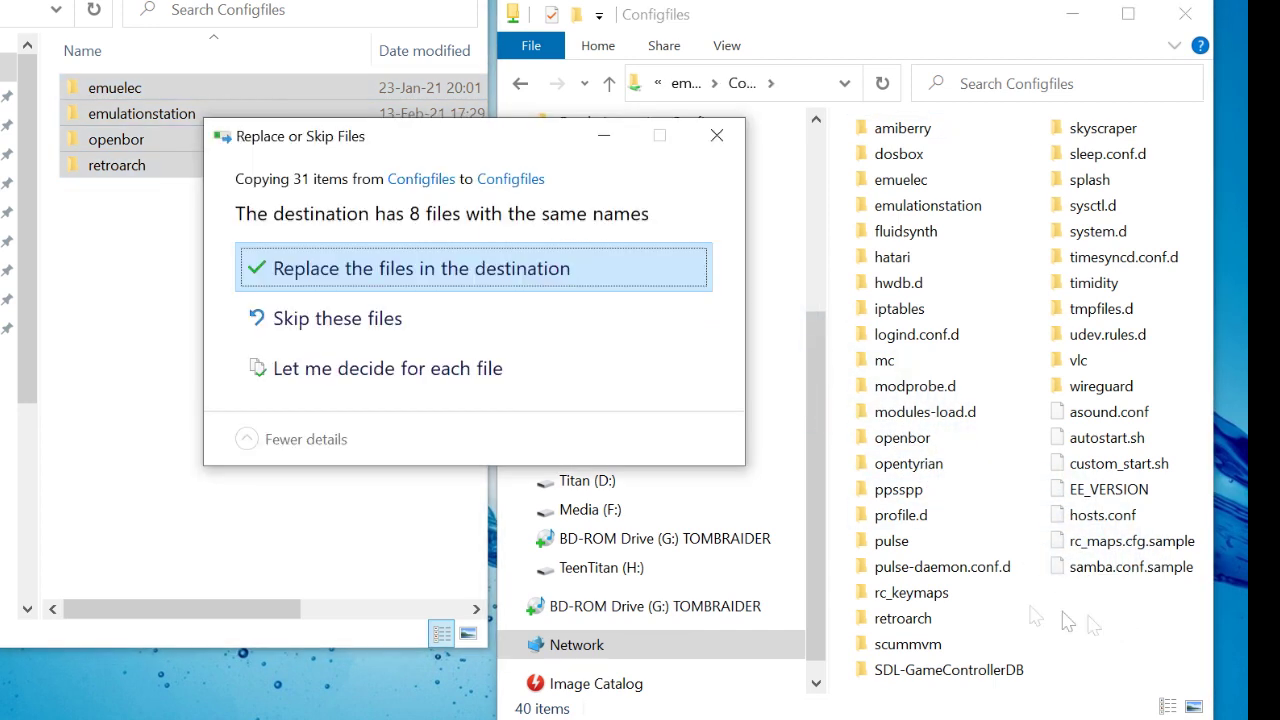
{"action": "left_click", "coordinate": [361, 259]}
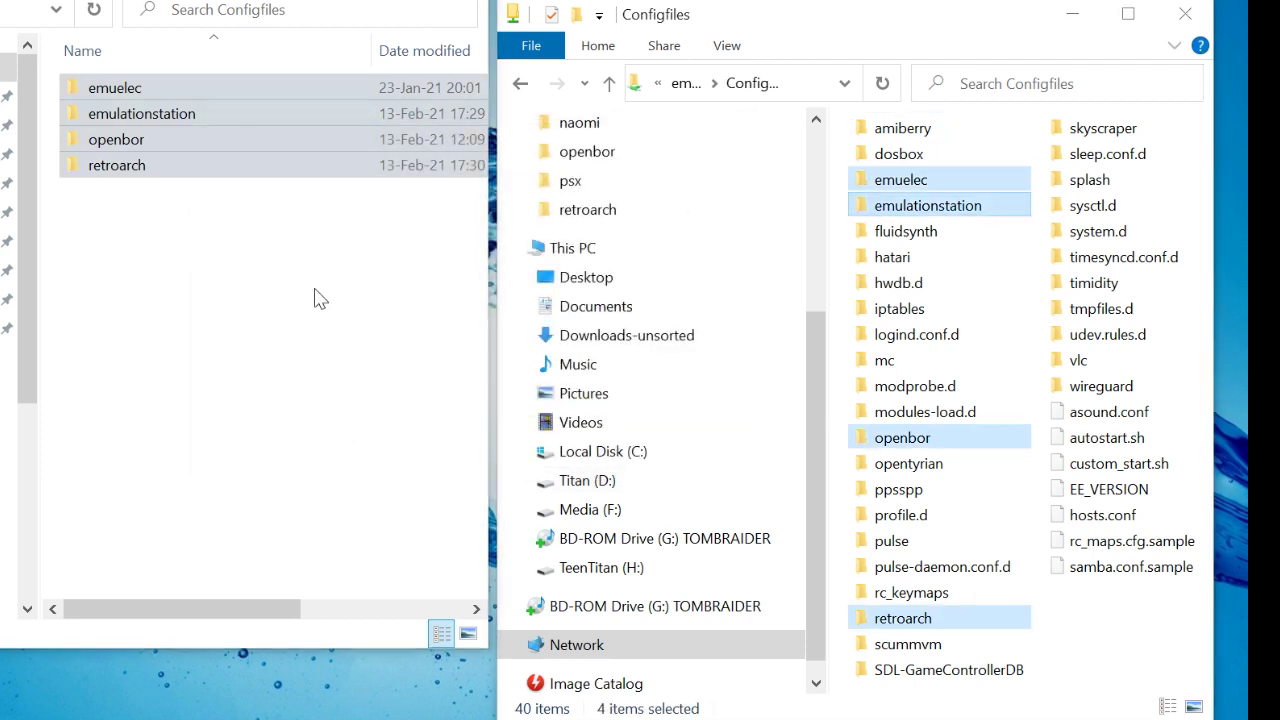
Return both windows to the pack's main folder and the emuelec share's top level.
{"action": "left_click", "coordinate": [300, 290]}
{"action": "key", "text": "alt+Up"}
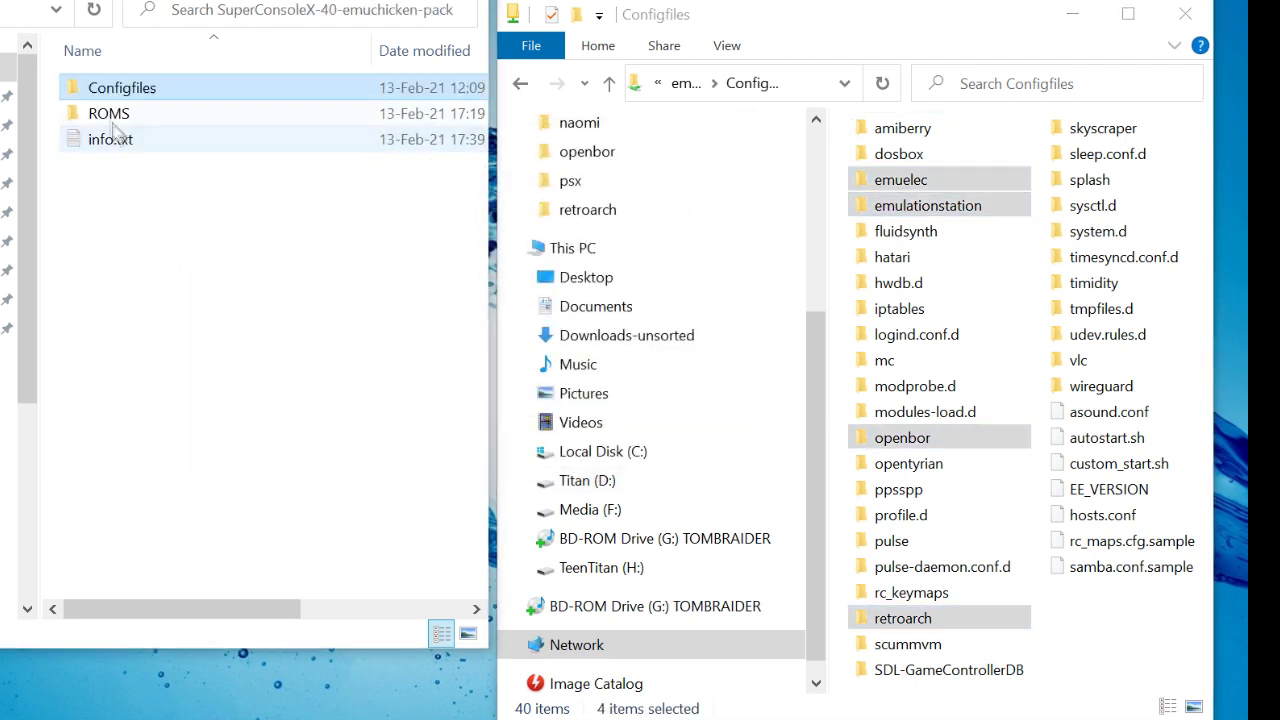
{"action": "left_click", "coordinate": [1113, 363]}
{"action": "key", "text": "alt+Left"}
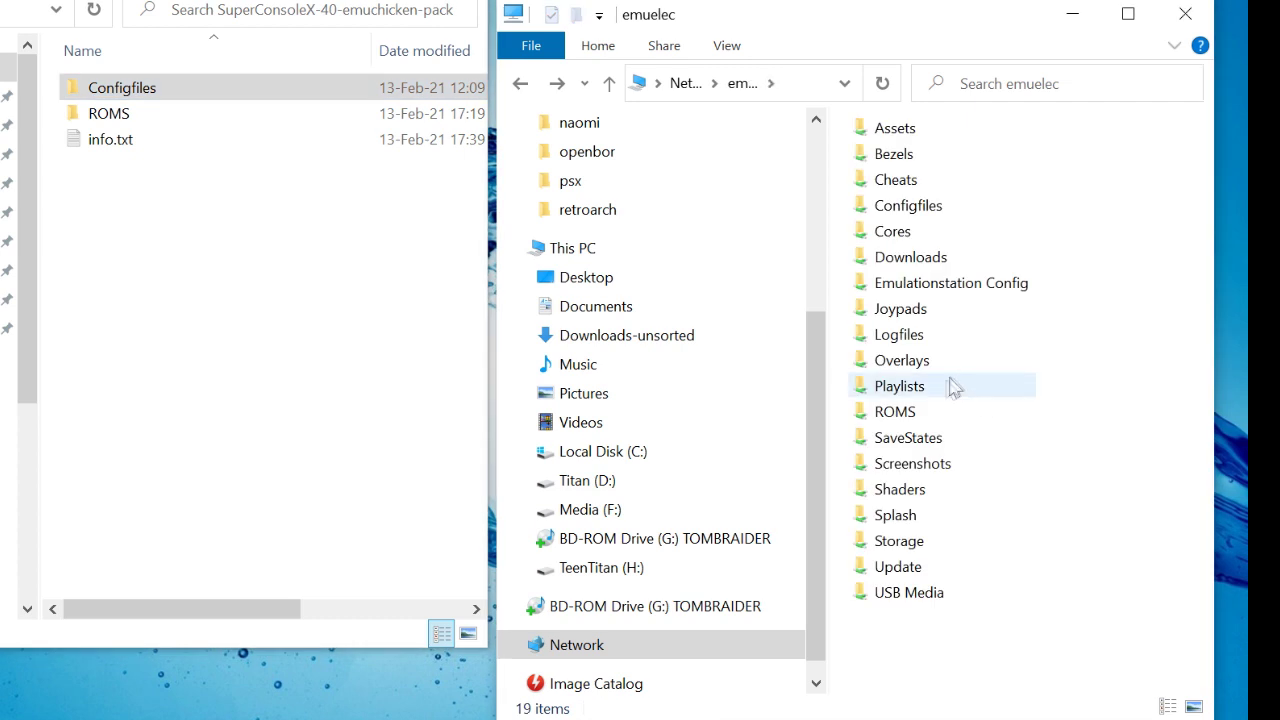
Copy the pack's bios and naomi folders into emuelec's ROMS, replacing the matching files.
{"action": "double_click", "coordinate": [900, 413]}
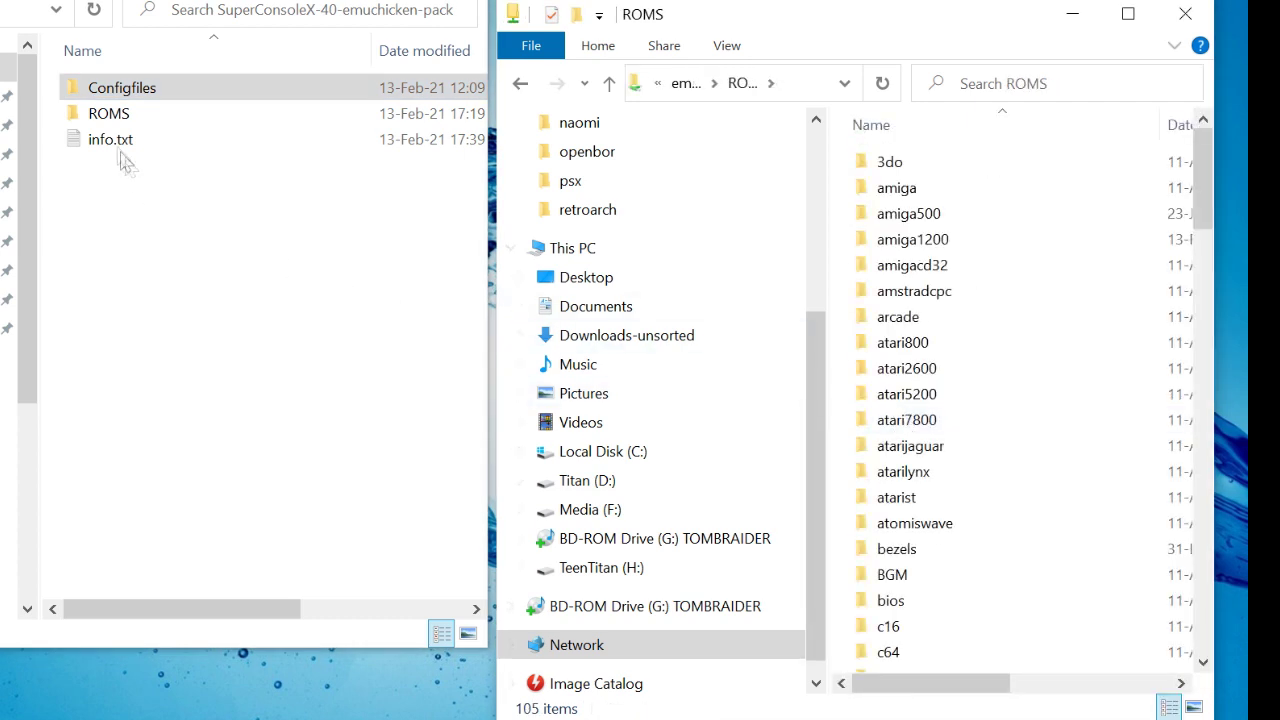
{"action": "double_click", "coordinate": [110, 115]}
{"action": "left_click_drag", "start_coordinate": [213, 237], "coordinate": [97, 92]}
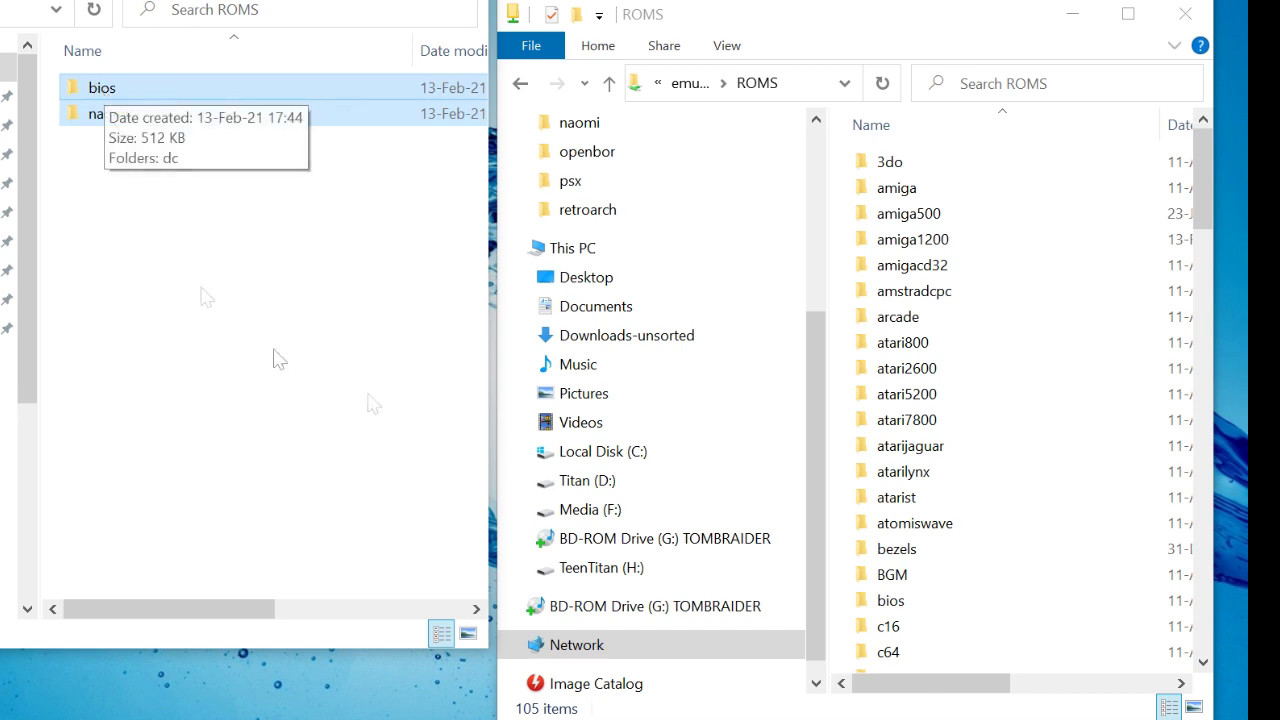
{"action": "scroll", "coordinate": [1131, 494], "scroll_direction": "down", "scroll_amount": 20}
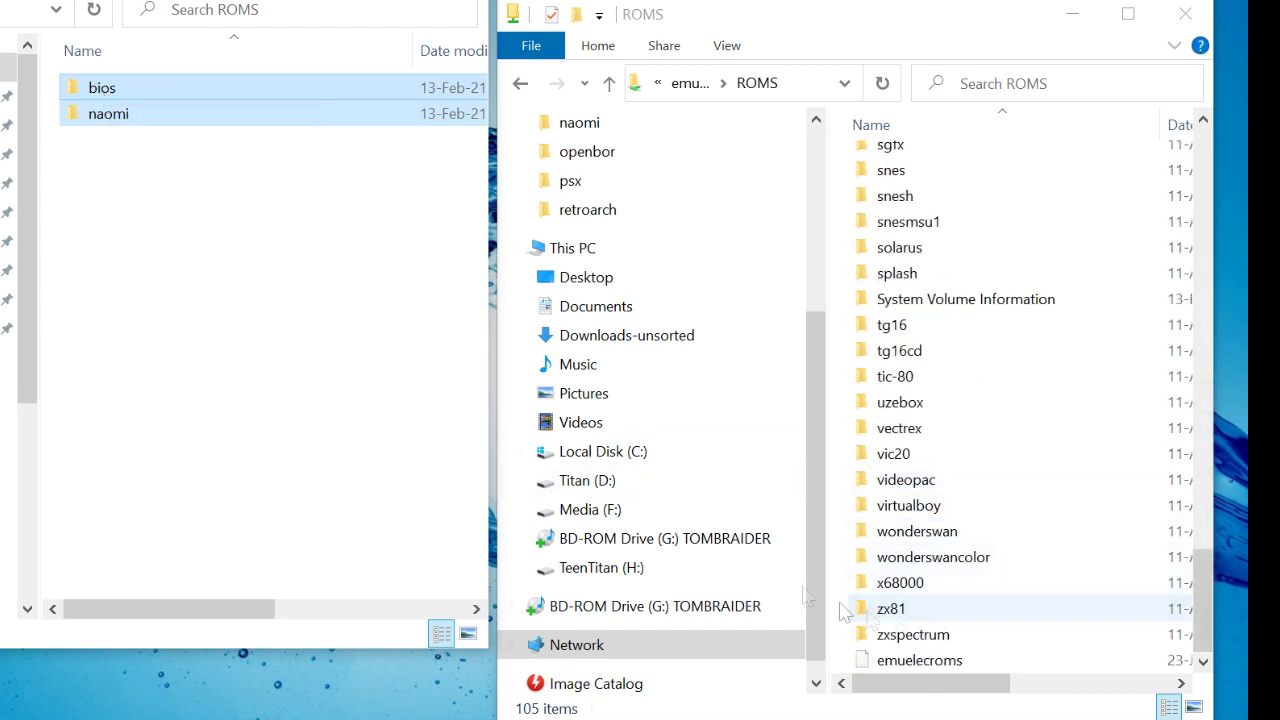
{"action": "mouse_move", "coordinate": [96, 120]}
{"action": "left_mouse_down"}
{"action": "mouse_move", "coordinate": [100, 90]}
{"action": "mouse_move", "coordinate": [937, 640]}
{"action": "mouse_move", "coordinate": [950, 662]}
{"action": "left_mouse_up"}
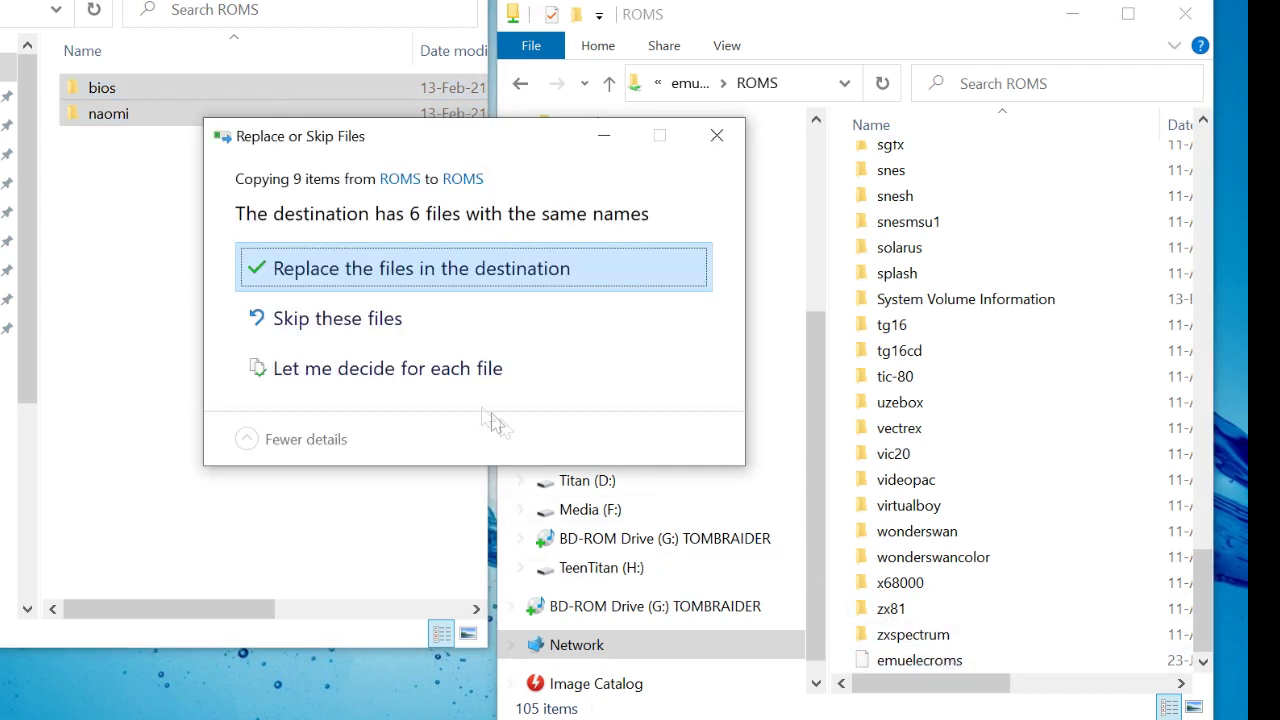
{"action": "left_click", "coordinate": [347, 270]}
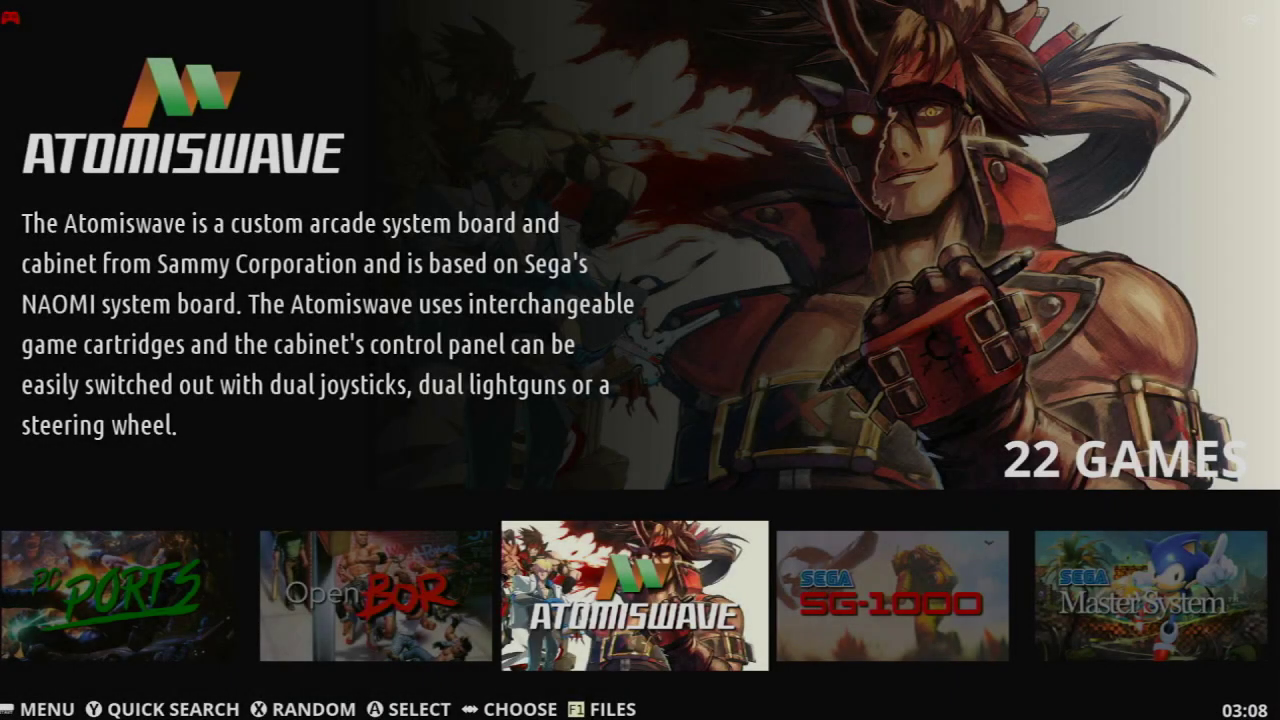
Set the UI Theme Set to es-theme-emuelec-carbon and reload the interface.
{"action": "key", "text": "Return"}
{"action": "key", "text": "Down"}
{"action": "key", "text": "Down"}
{"action": "key", "text": "Down"}
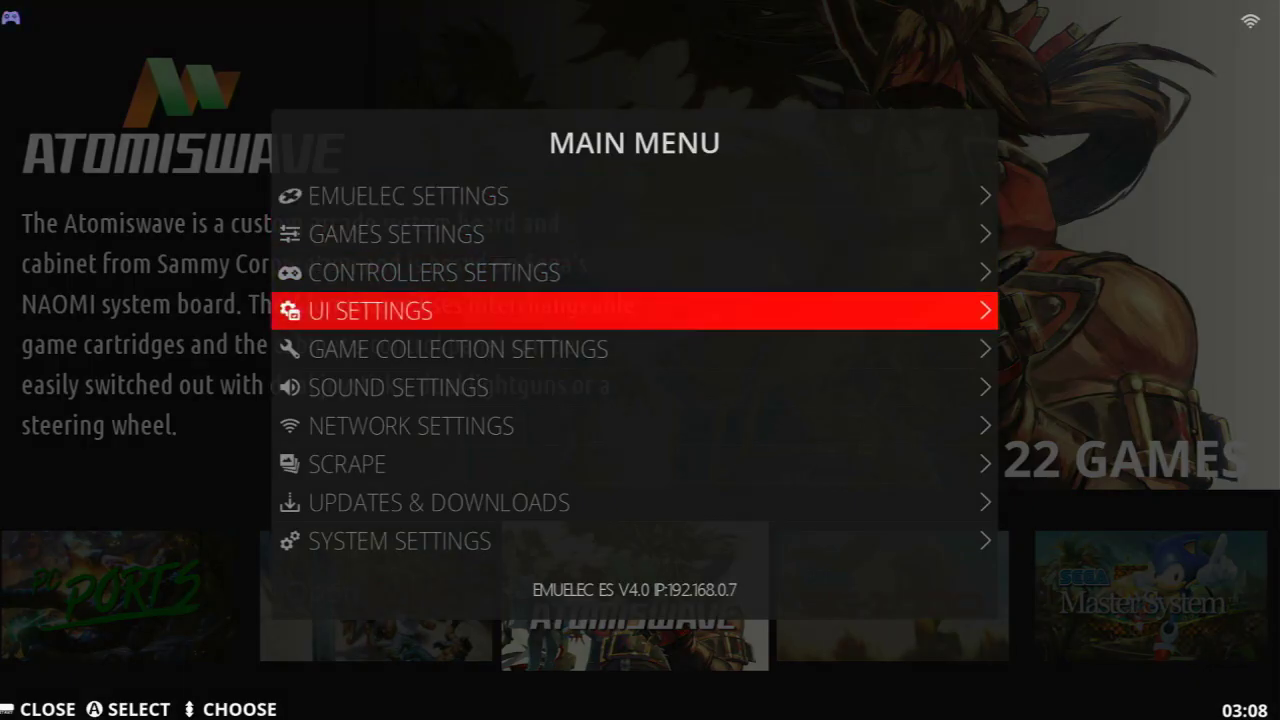
{"action": "key", "text": "Return"}
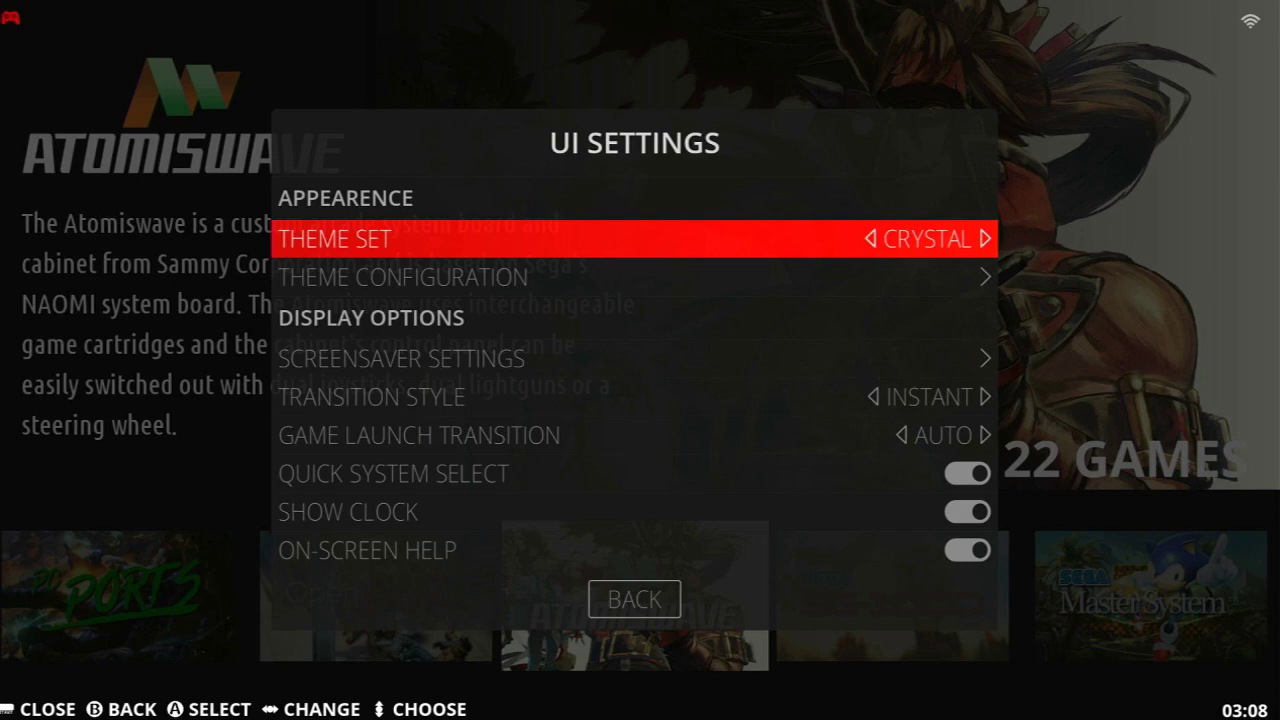
{"action": "key", "text": "Right"}
{"action": "key", "text": "Up"}
{"action": "key", "text": "Return"}
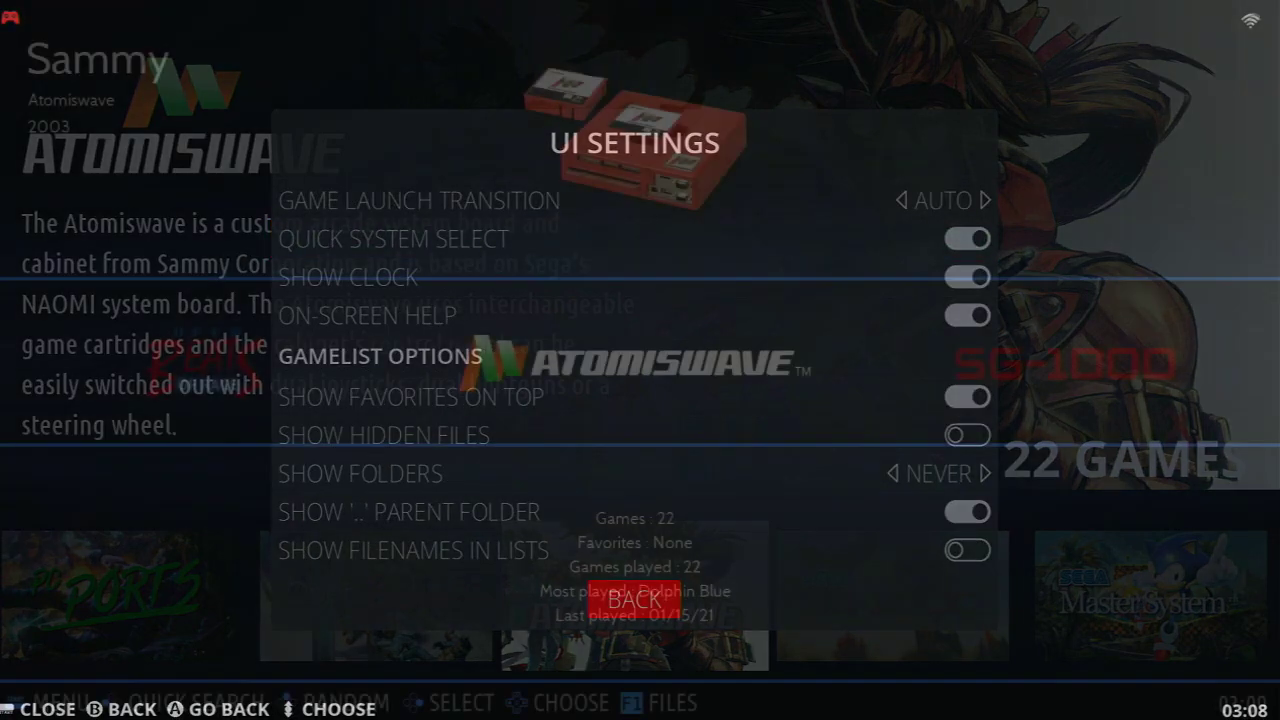
Open the Atomiswave system and browse through its game list.
{"action": "key", "text": "Right"}
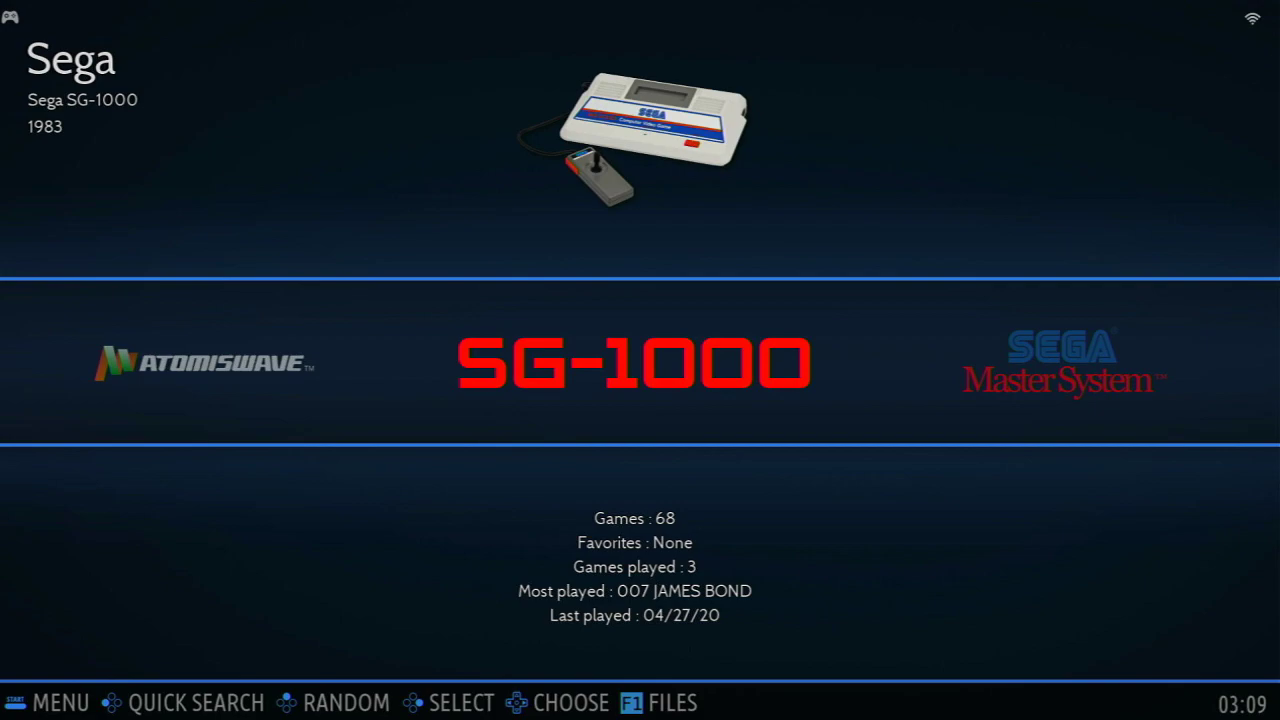
{"action": "key", "text": "Left"}
{"action": "key", "text": "Return"}
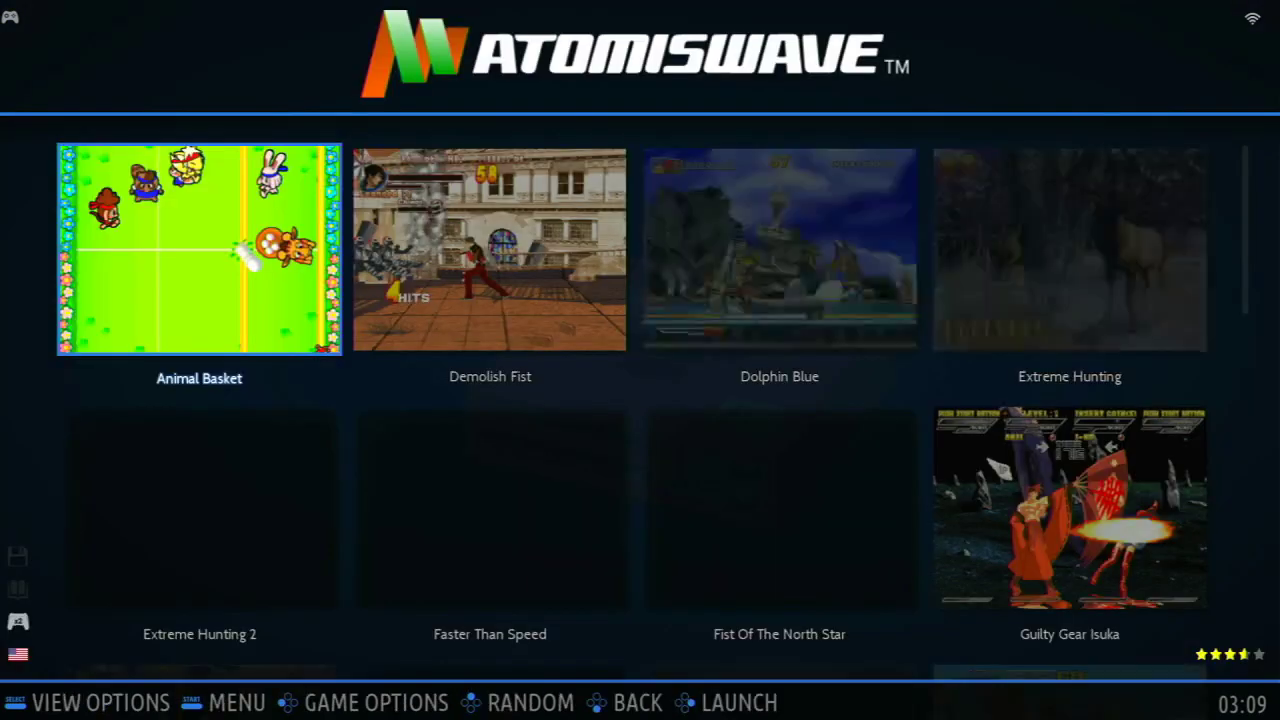
{"action": "key", "text": "Right"}
{"action": "key", "text": "Right"}
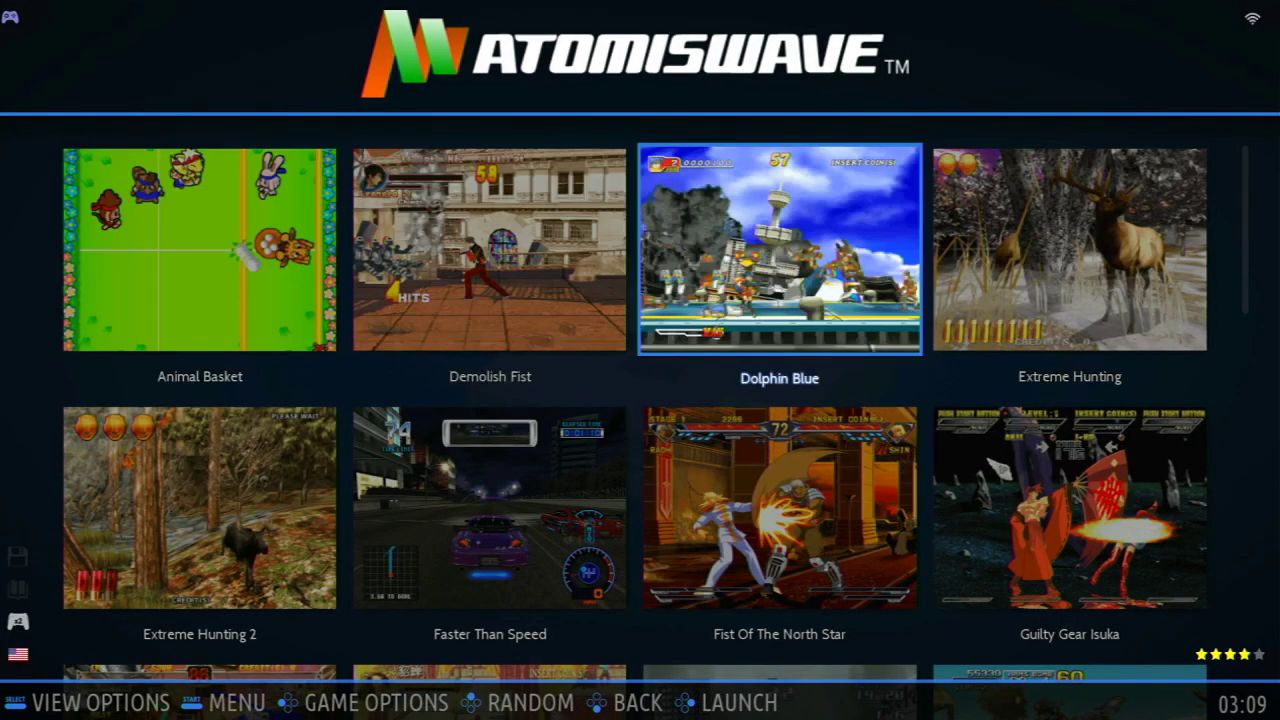
{"action": "key", "text": "Left"}
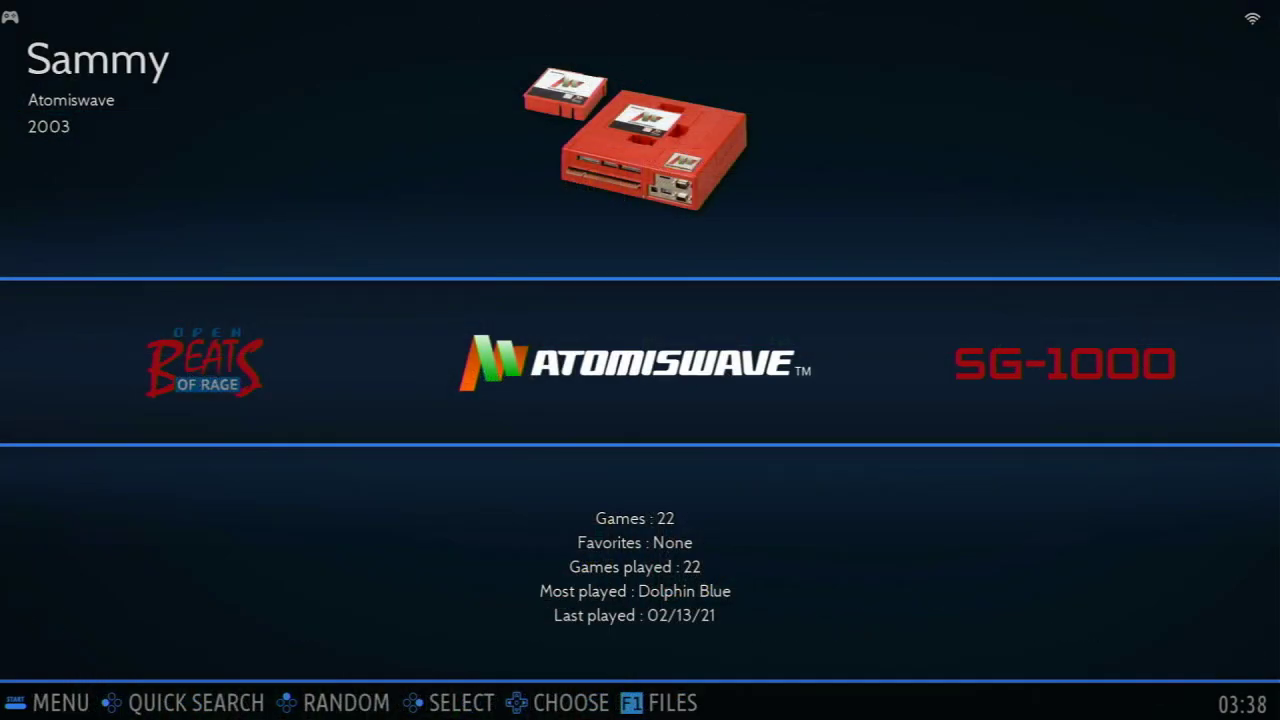
Launch RetroArch via Quit > Start RetroArch and confirm Yes.
{"action": "key", "text": "Return"}
{"action": "key", "text": "Up"}
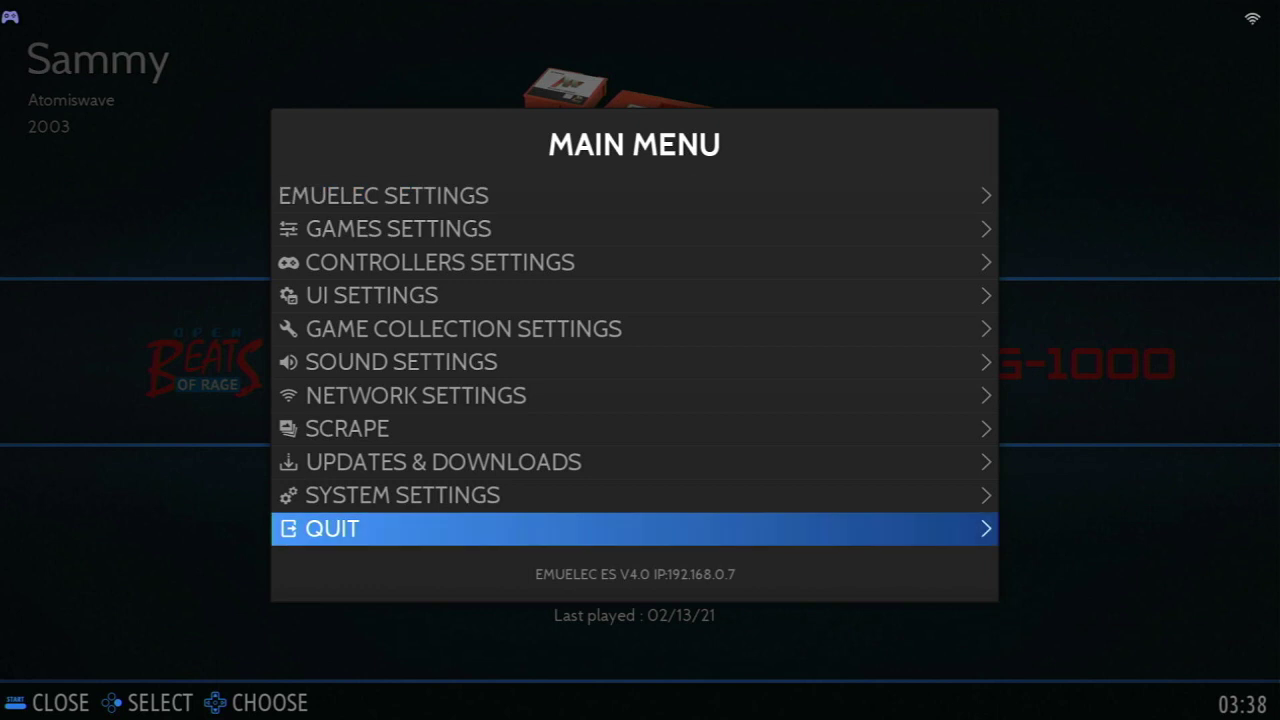
{"action": "key", "text": "Return"}
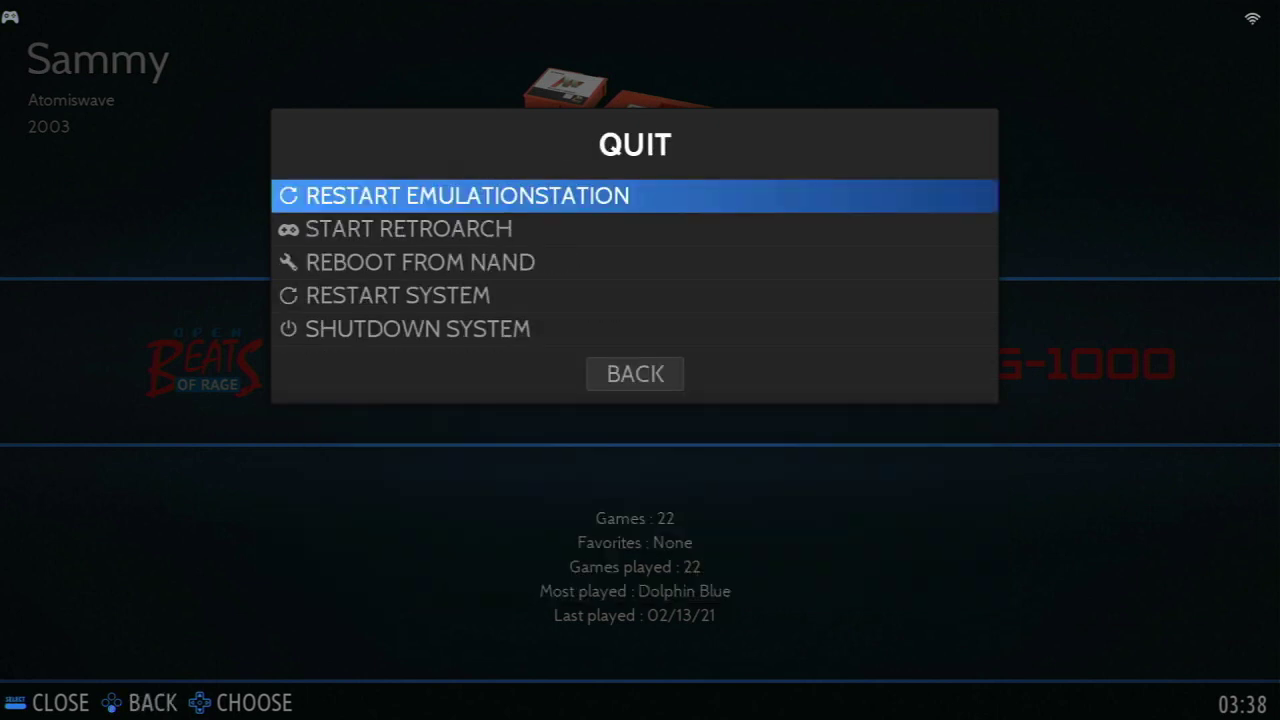
{"action": "key", "text": "Down"}
{"action": "key", "text": "Return"}
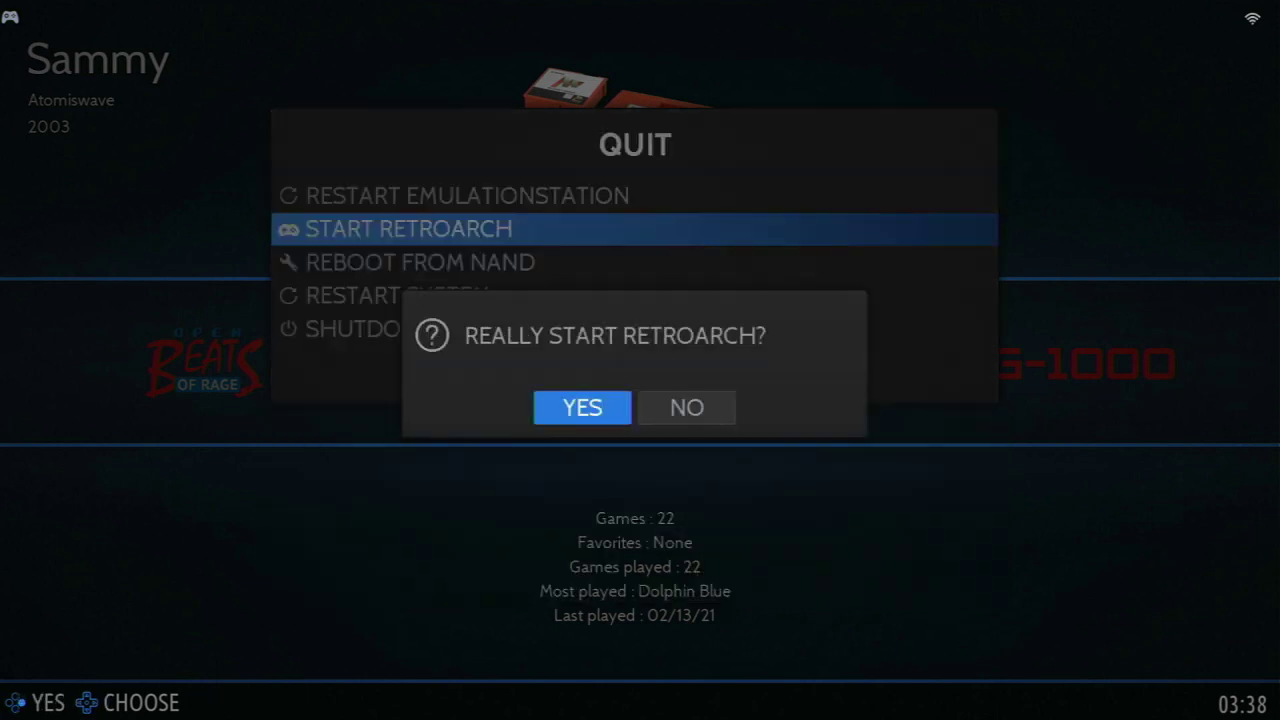
{"action": "key", "text": "Return"}
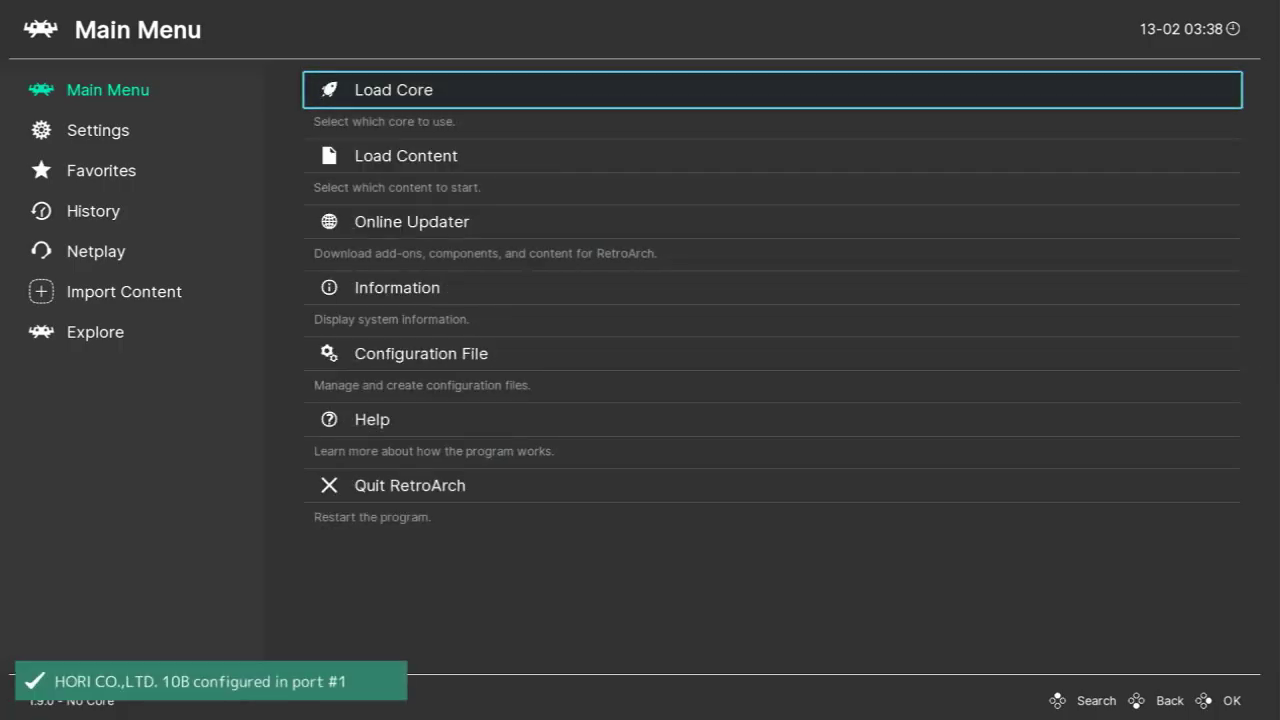
Open Import Content > Manual Scan in RetroArch.
{"action": "key", "text": "Left"}
{"action": "key", "text": "Down"}
{"action": "key", "text": "Down"}
{"action": "key", "text": "Down"}
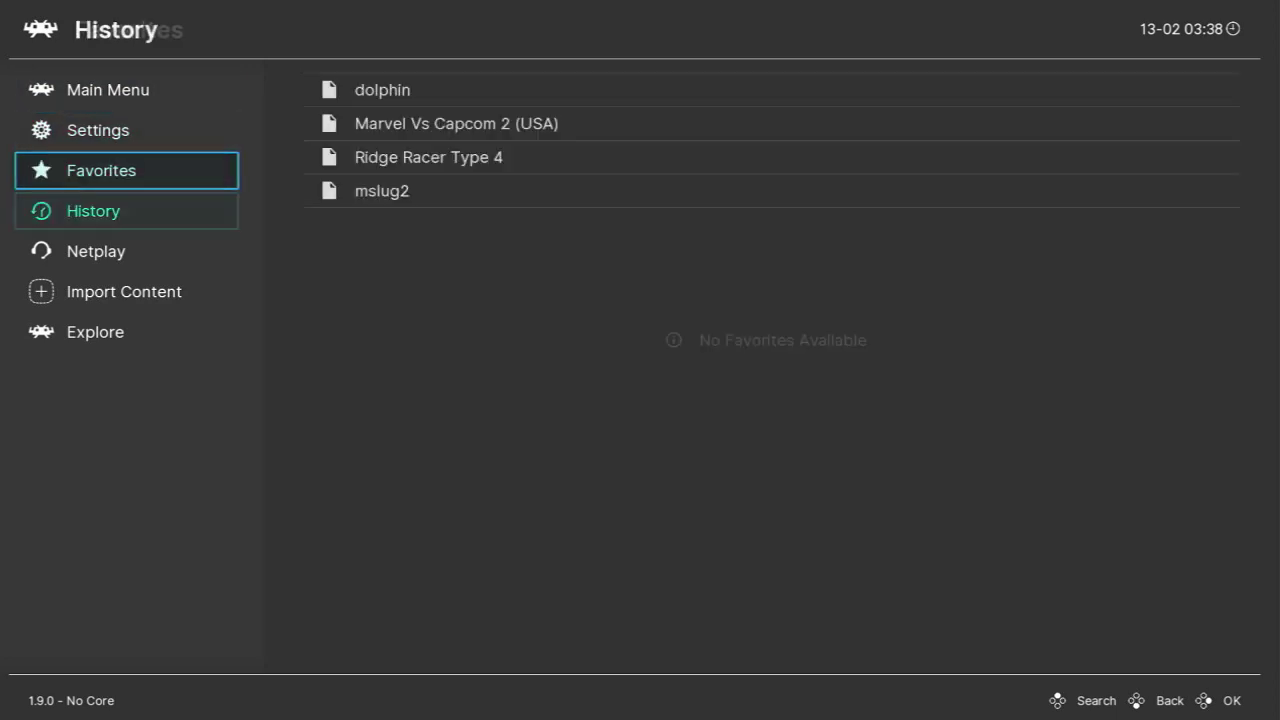
{"action": "key", "text": "Up"}
{"action": "key", "text": "Down"}
{"action": "key", "text": "Down"}
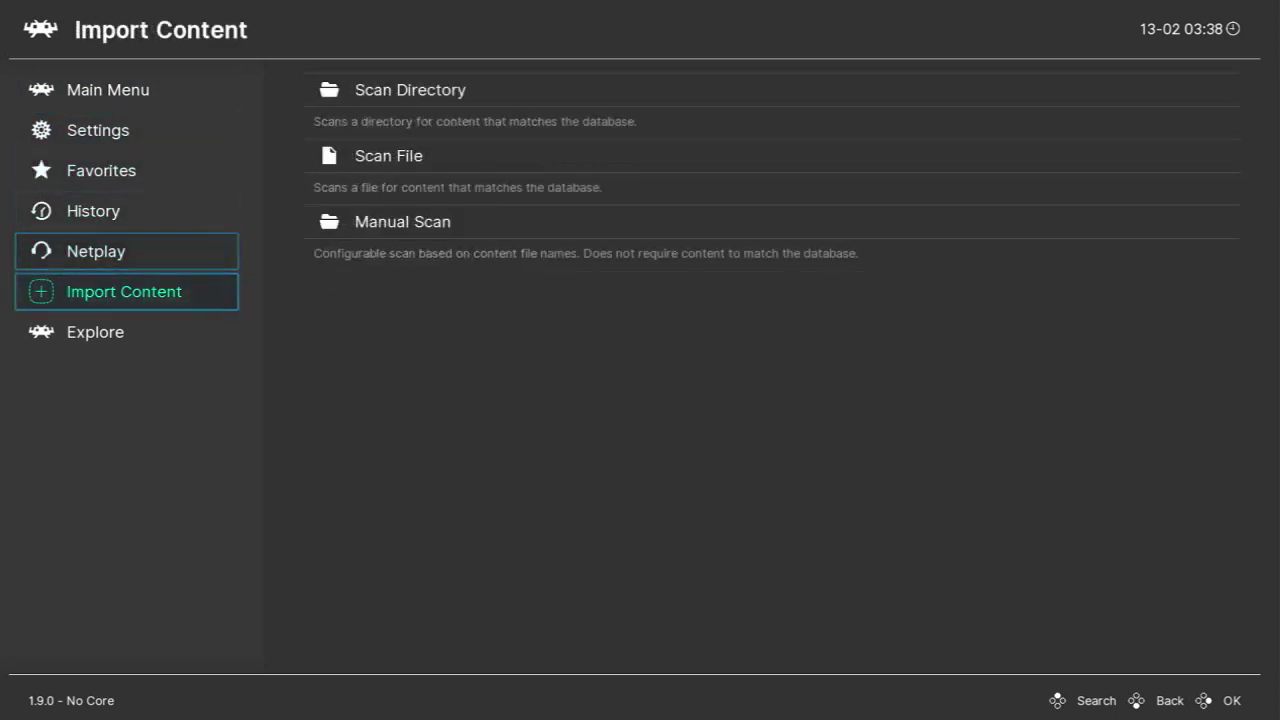
{"action": "key", "text": "Right"}
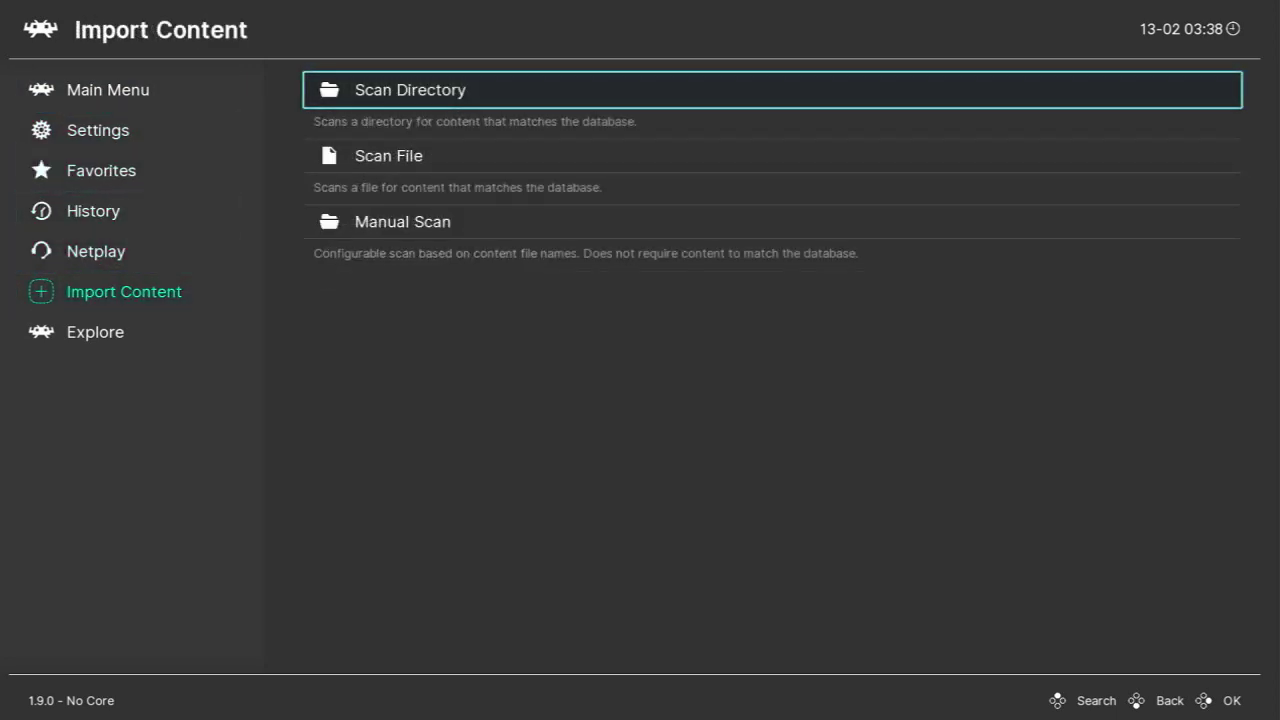
{"action": "key", "text": "Down"}
{"action": "key", "text": "Down"}
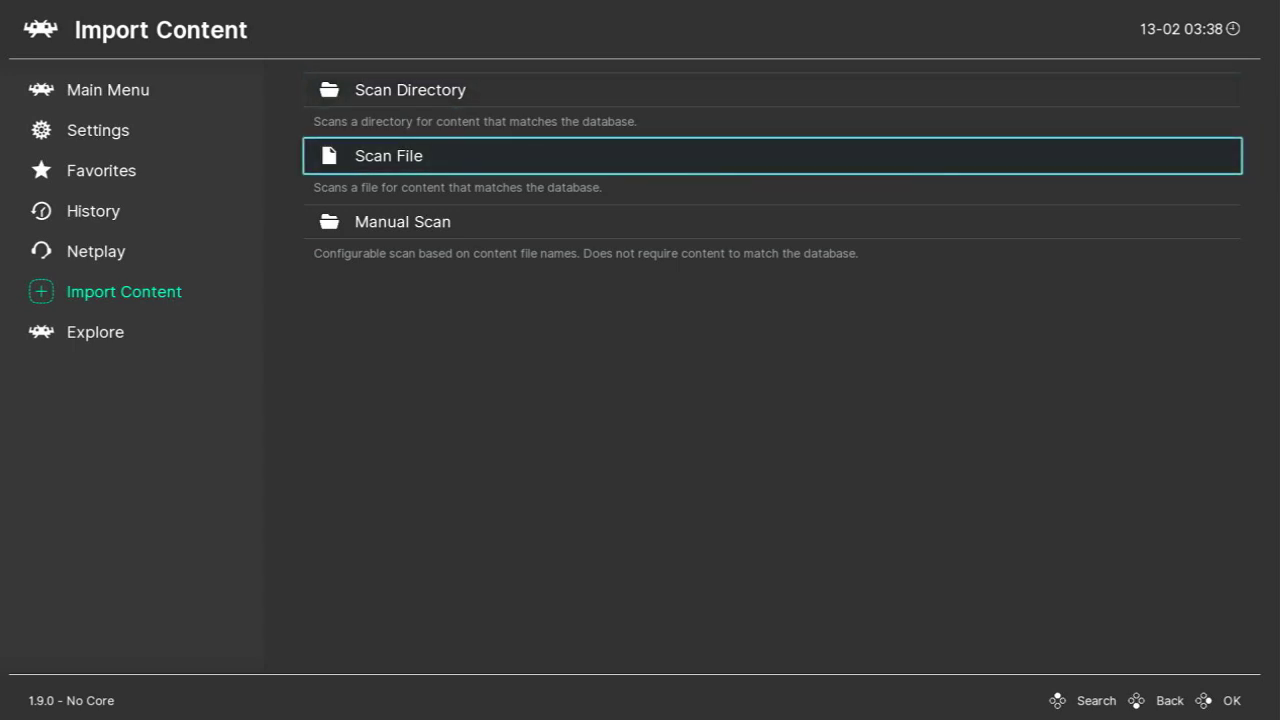
{"action": "key", "text": "Return"}
{"action": "key", "text": "Return"}
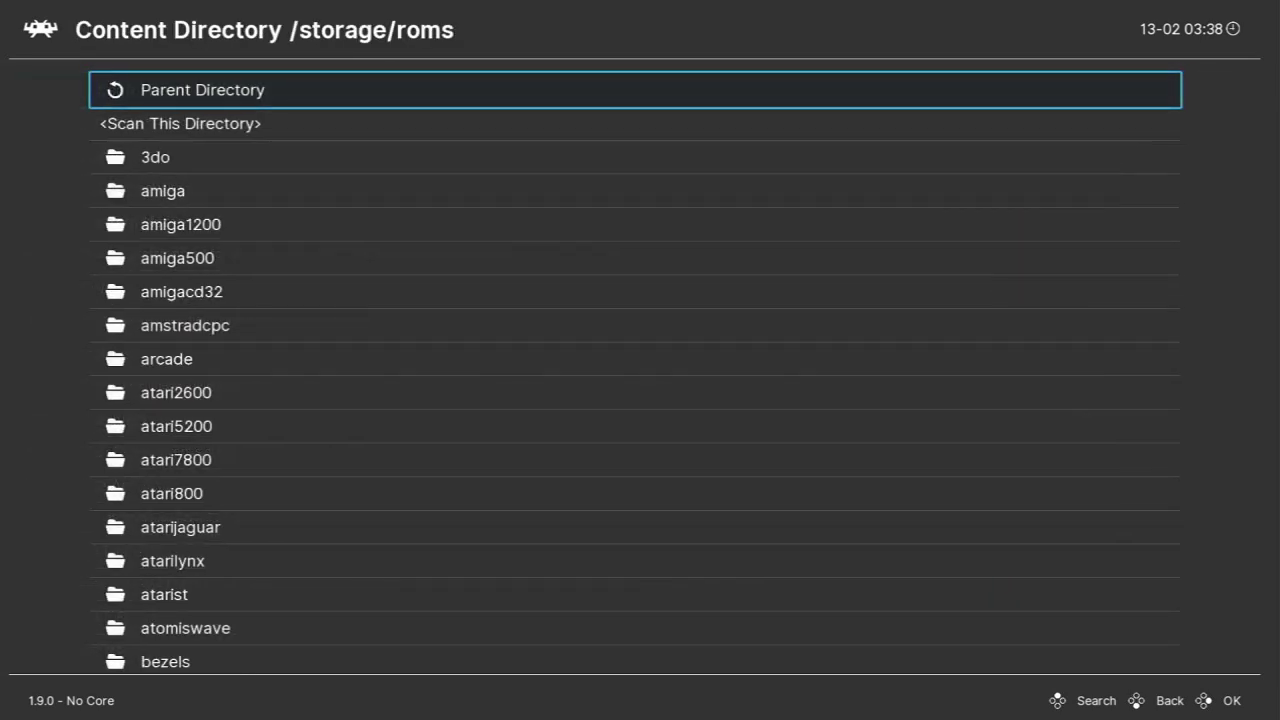
Browse the Content Directory list under /storage/roms into the atomiswave folder.
{"action": "key", "text": "Down"}
{"action": "key", "text": "Down"}
{"action": "key", "text": "Down"}
{"action": "key", "text": "Down"}
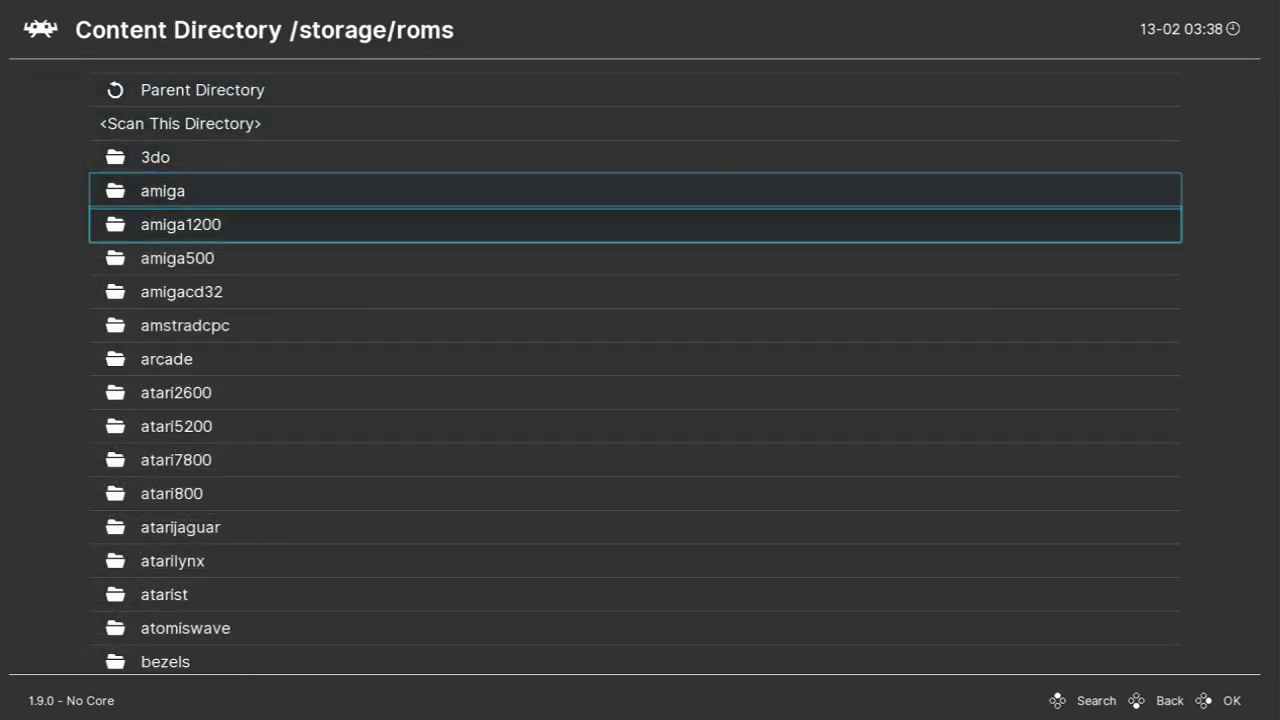
{"action": "key", "text": "Down"}
{"action": "key", "text": "Down"}
{"action": "key", "text": "Down"}
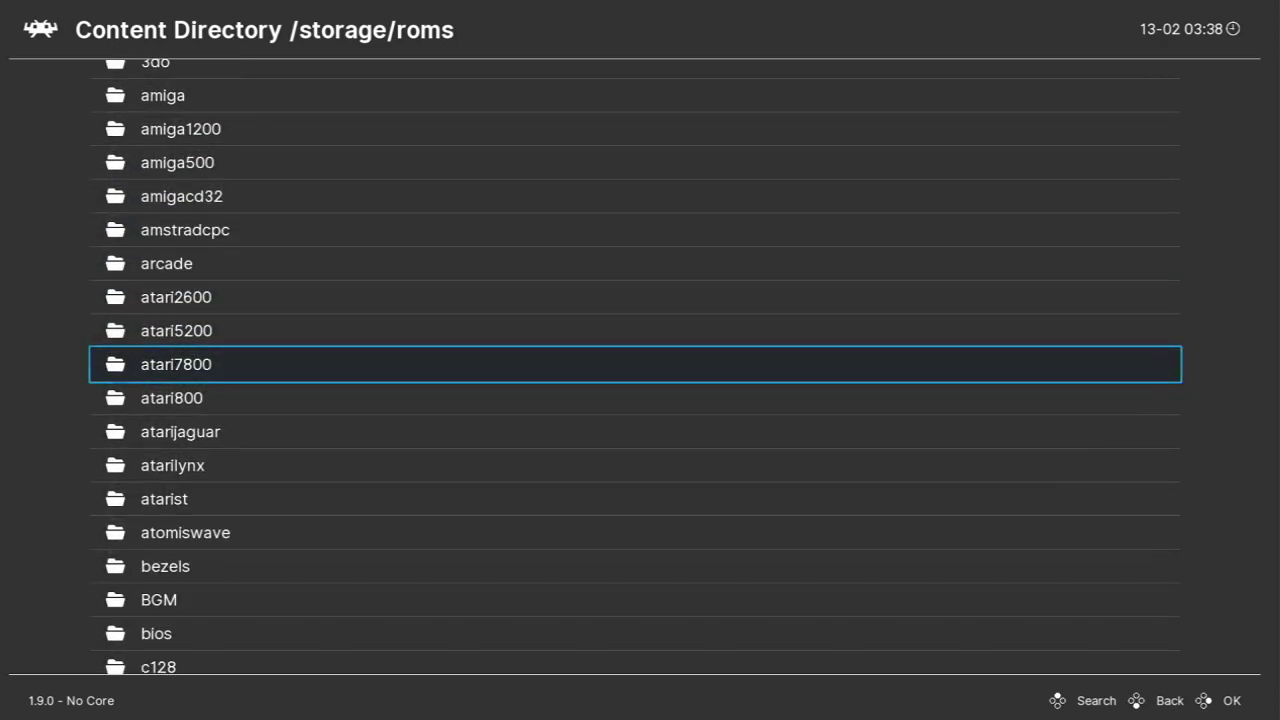
{"action": "key", "text": "Down"}
{"action": "key", "text": "Down"}
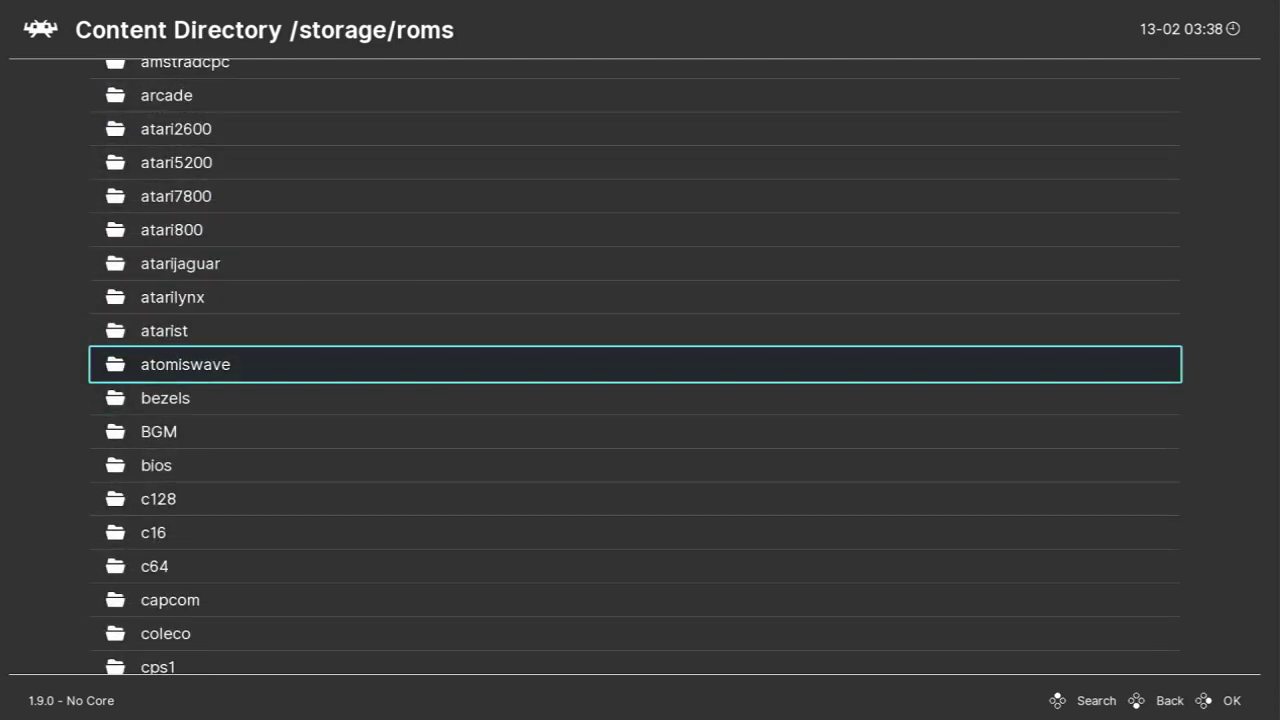
{"action": "key", "text": "Return"}
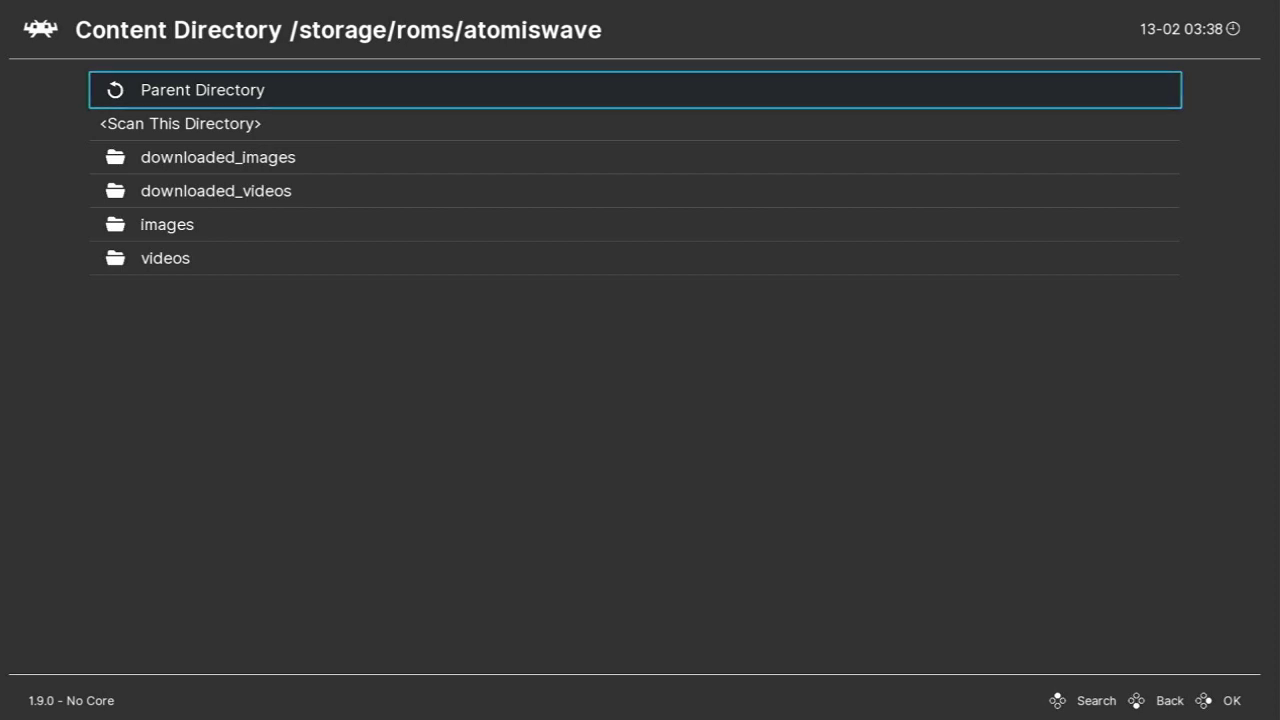
{"action": "key", "text": "Down"}
Scan /storage/roms/atomiswave with Sega - Dreamcast/NAOMI (Flycast) as the default core.
{"action": "key", "text": "Return"}
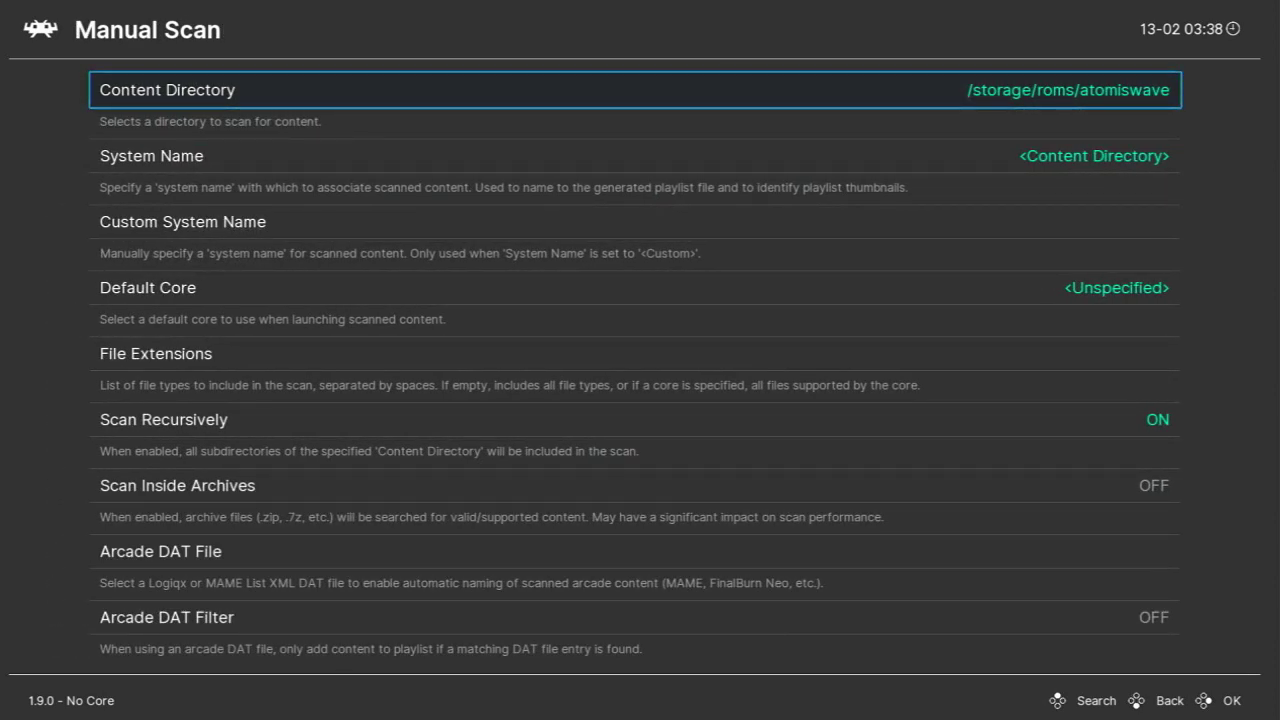
{"action": "key", "text": "Down"}
{"action": "key", "text": "Down"}
{"action": "key", "text": "Down"}
{"action": "key", "text": "Return"}
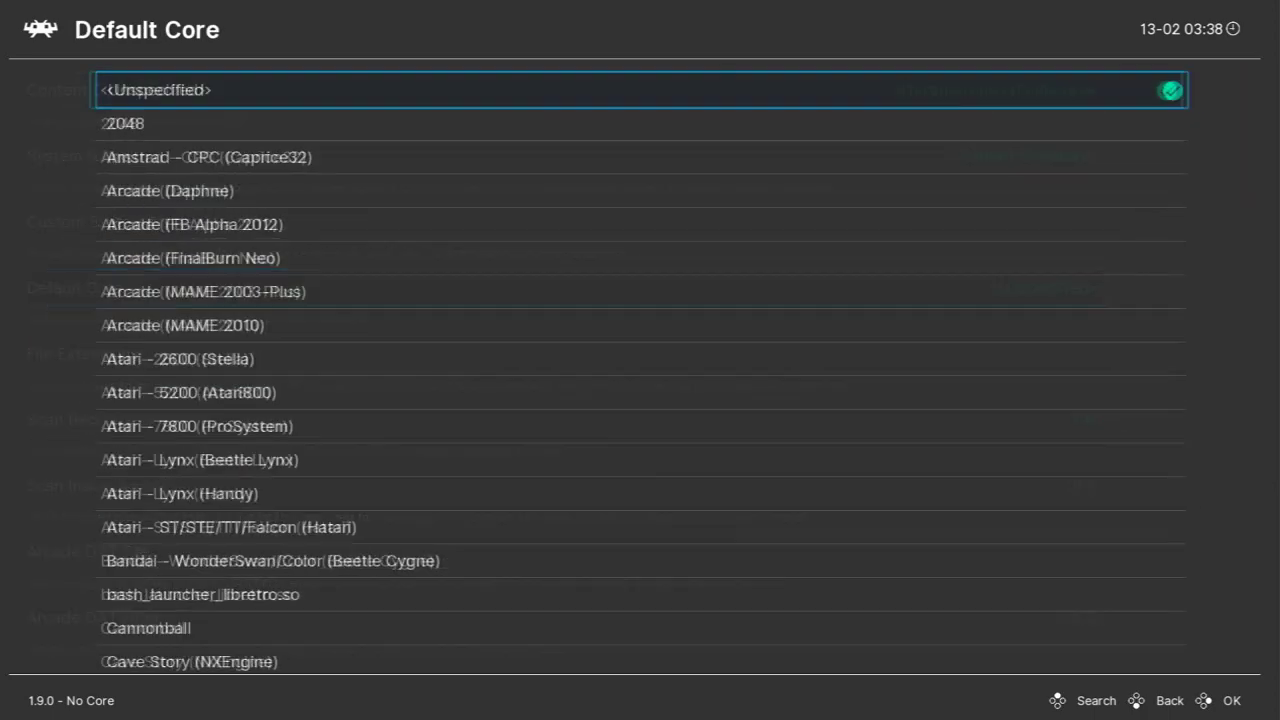
{"action": "key", "text": "Up"}
{"action": "key", "text": "Up"}
{"action": "key", "text": "Up"}
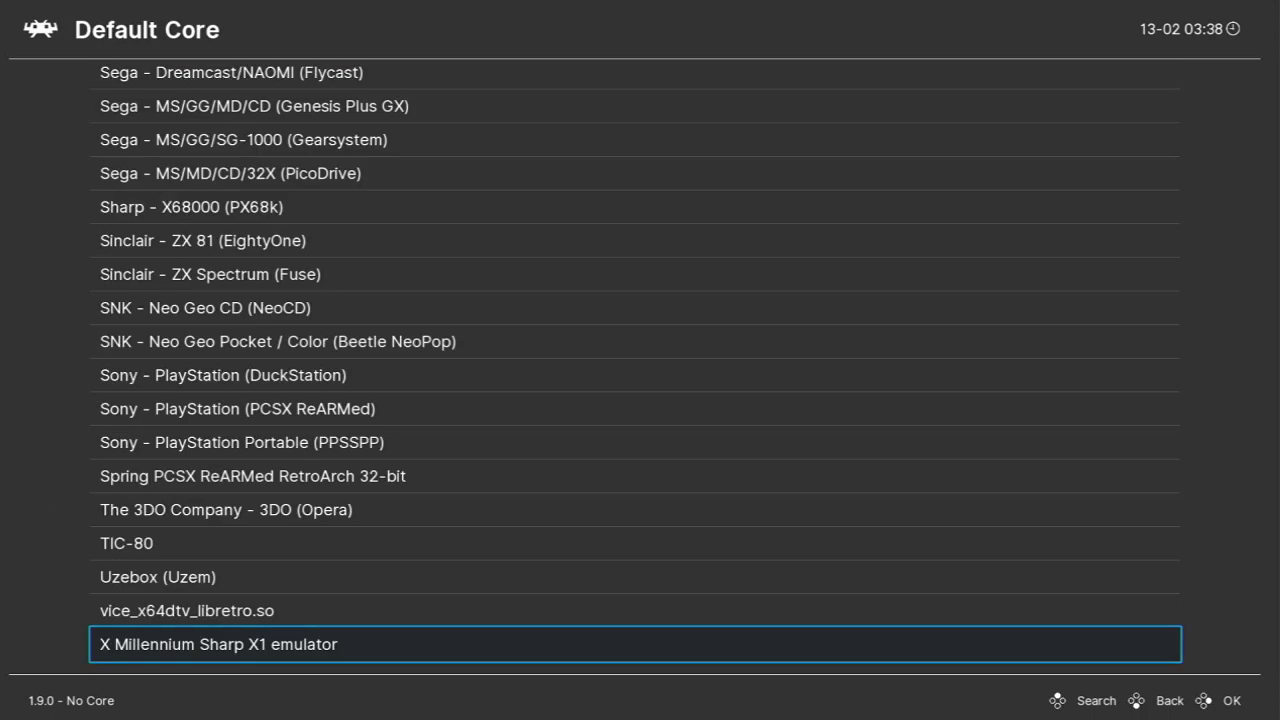
{"action": "key", "text": "Up"}
{"action": "key", "text": "Up"}
{"action": "key", "text": "Up"}
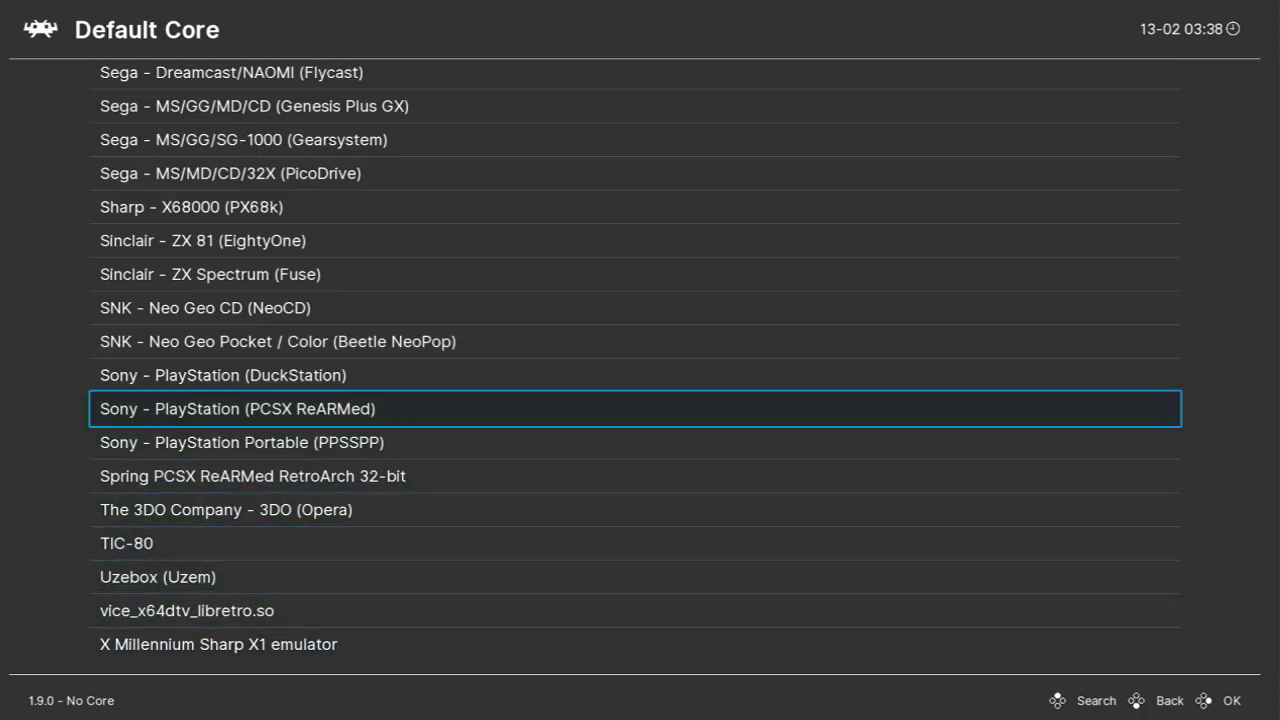
{"action": "key", "text": "Up"}
{"action": "key", "text": "Up"}
{"action": "key", "text": "Up"}
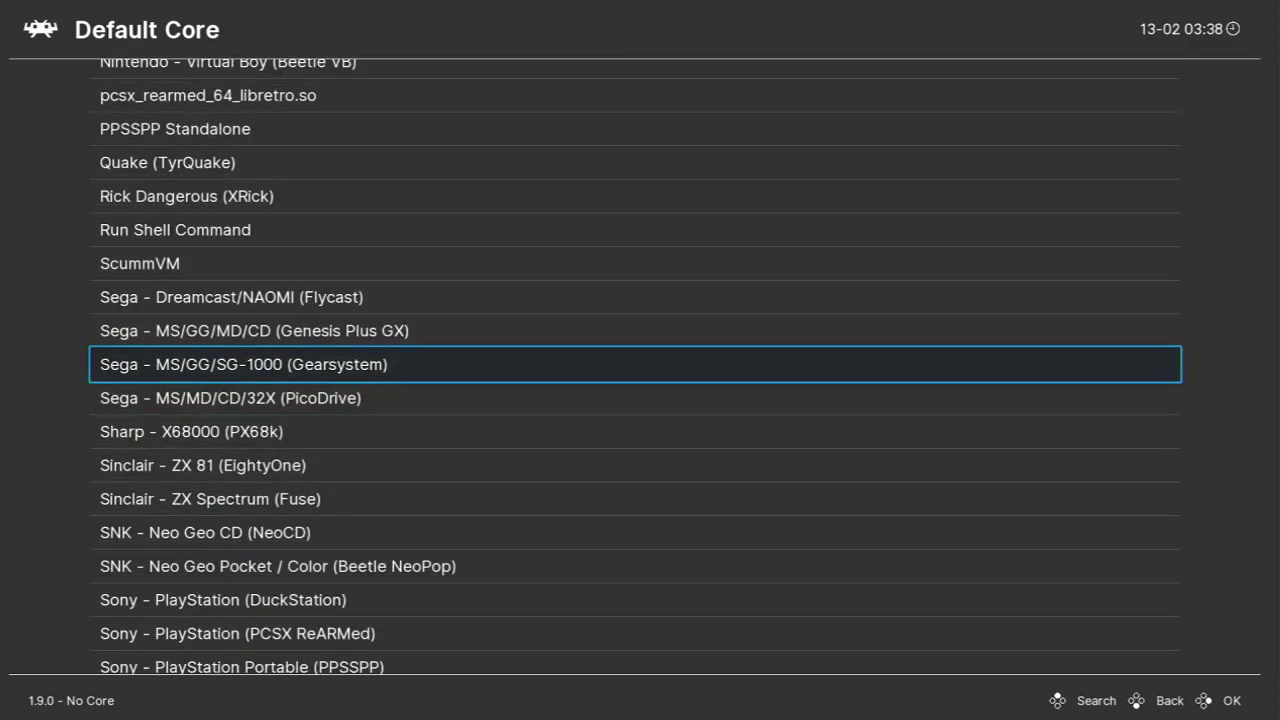
{"action": "key", "text": "Return"}
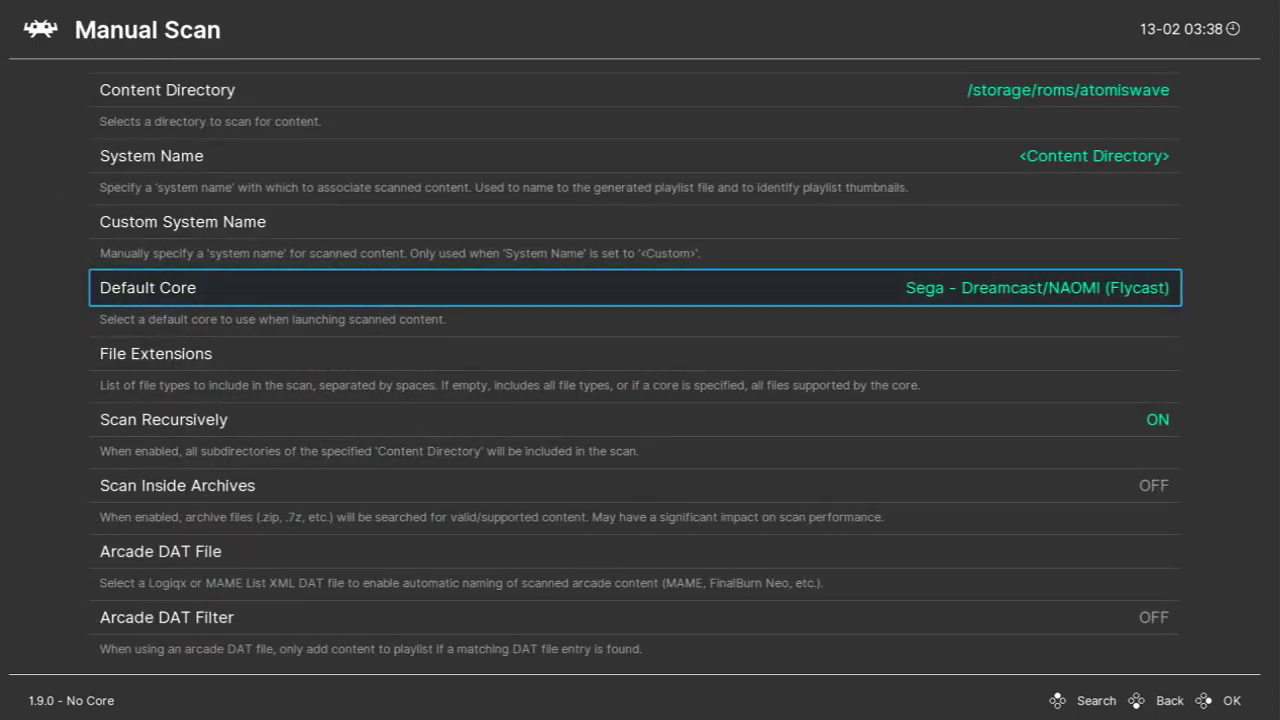
Turn Overwrite Existing Playlist on, run Start Scan, and go back to Import Content.
{"action": "key", "text": "Down"}
{"action": "key", "text": "Down"}
{"action": "key", "text": "Down"}
{"action": "key", "text": "Down"}
{"action": "key", "text": "Down"}
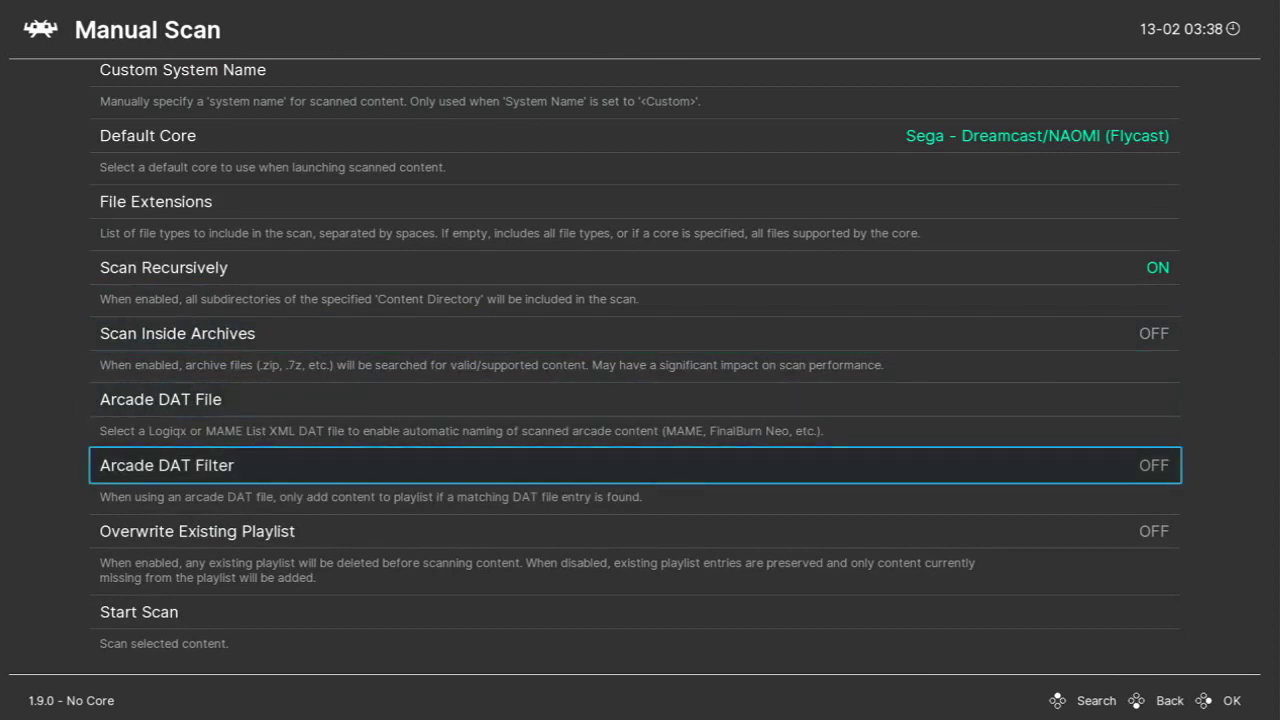
{"action": "key", "text": "Return"}
{"action": "key", "text": "Down"}
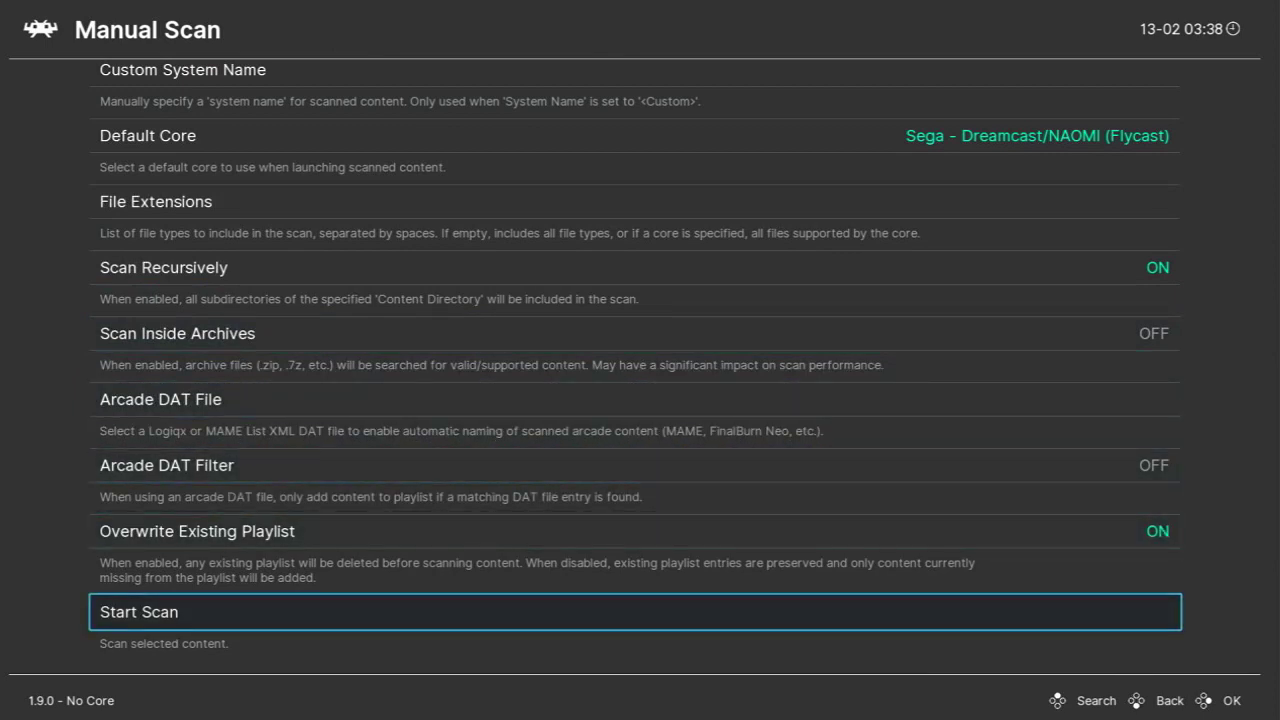
{"action": "key", "text": "Return"}
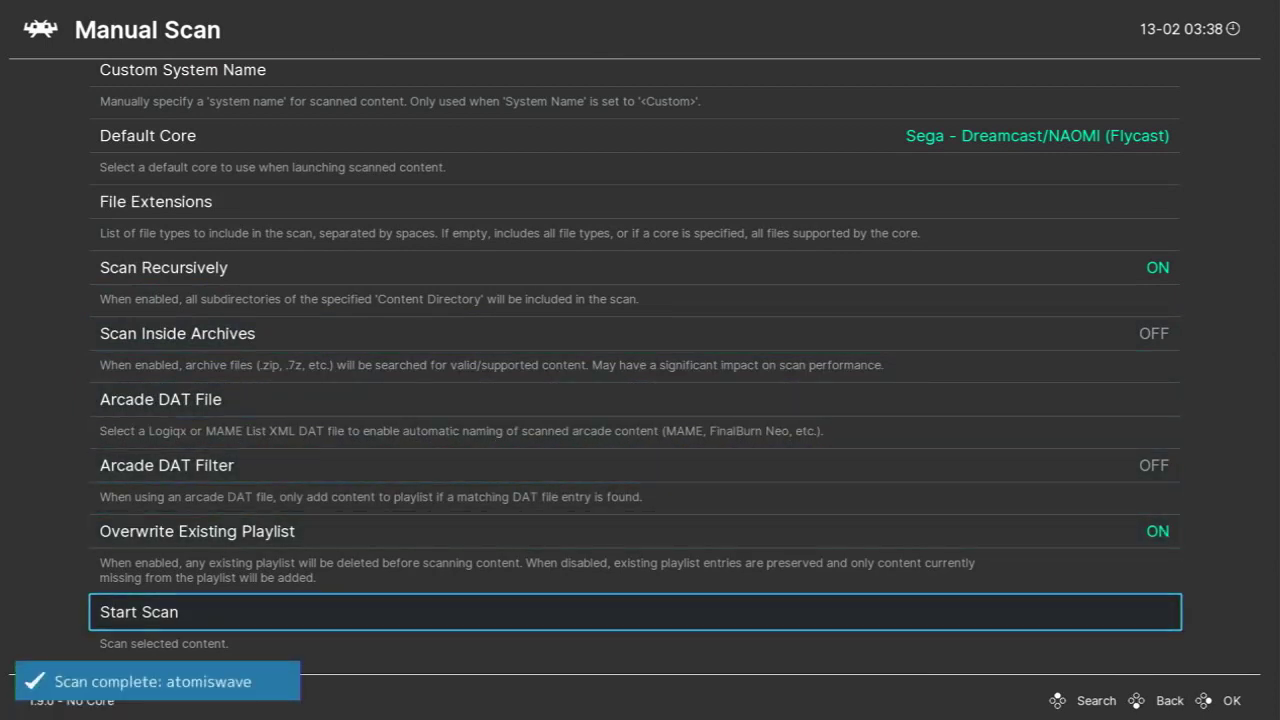
{"action": "key", "text": "BackSpace"}
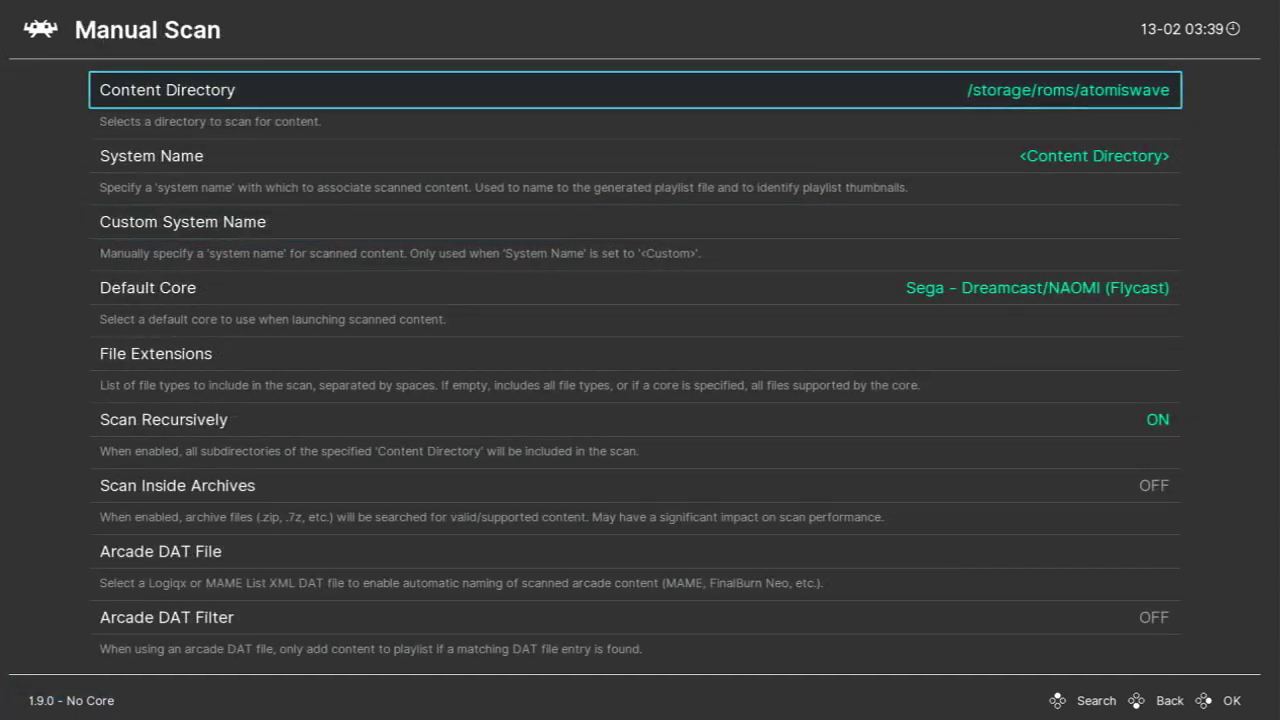
Set the Manual Scan content directory to /storage/roms/naomi.
{"action": "key", "text": "Return"}
{"action": "key", "text": "Down"}
{"action": "key", "text": "Down"}
{"action": "key", "text": "Down"}
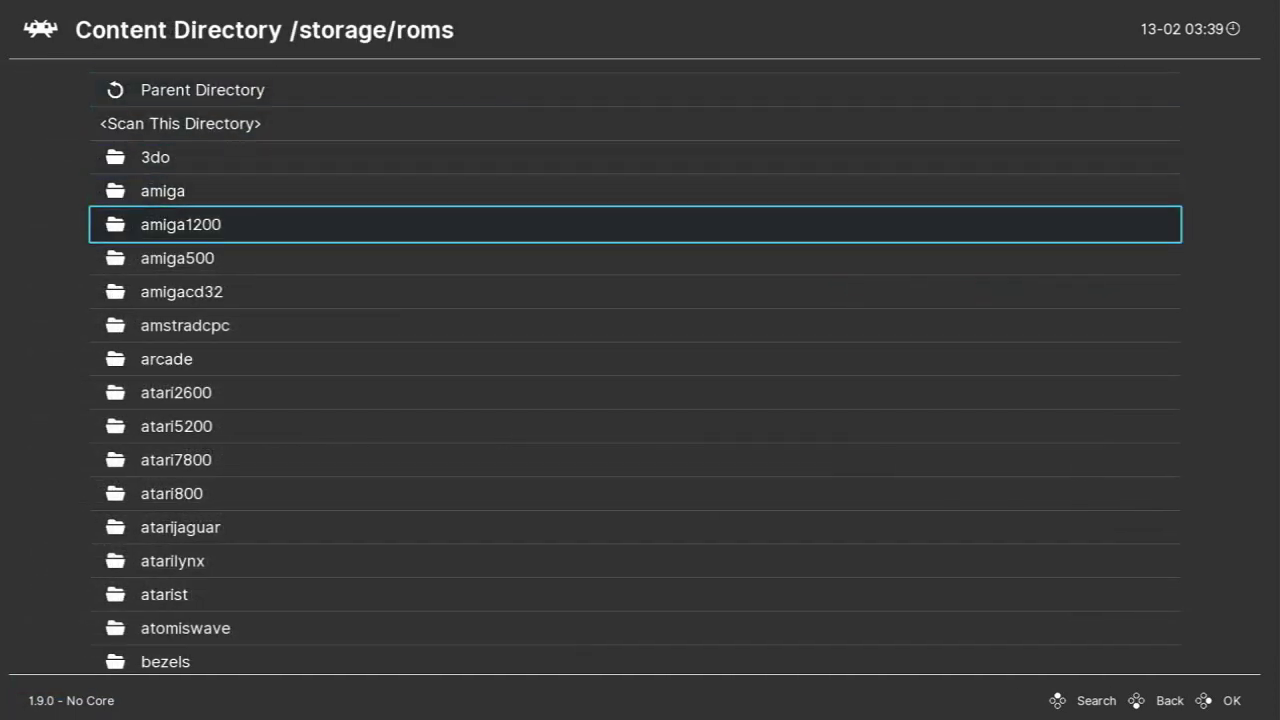
{"action": "key", "text": "Down"}
{"action": "key", "text": "Down"}
{"action": "key", "text": "Down"}
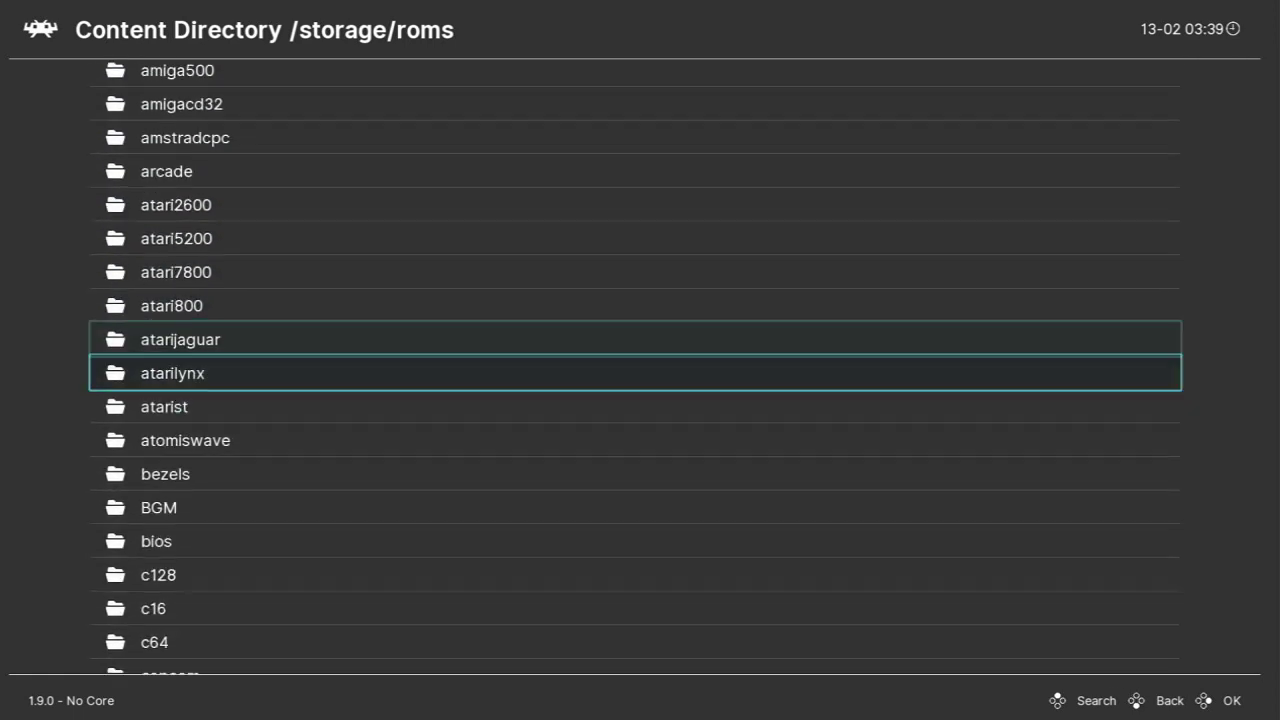
{"action": "key", "text": "Down"}
{"action": "key", "text": "Down"}
{"action": "key", "text": "Down"}
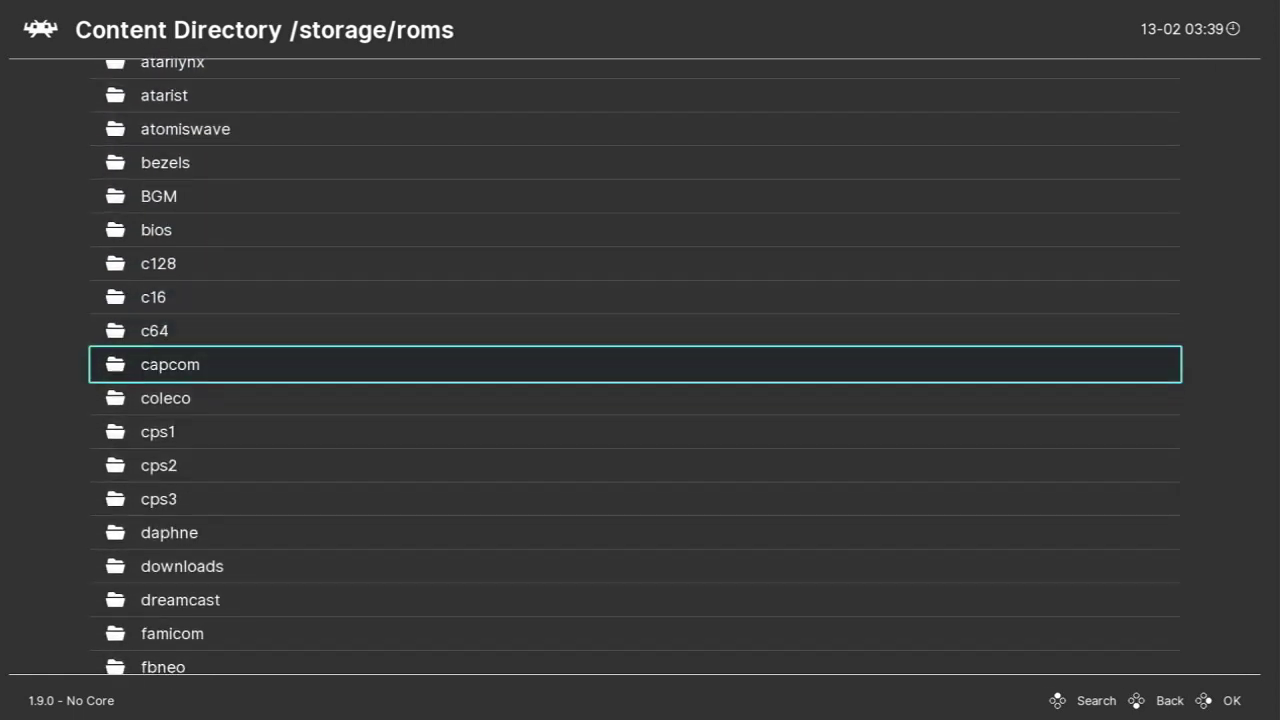
{"action": "key", "text": "Down"}
{"action": "key", "text": "Down"}
{"action": "key", "text": "Down"}
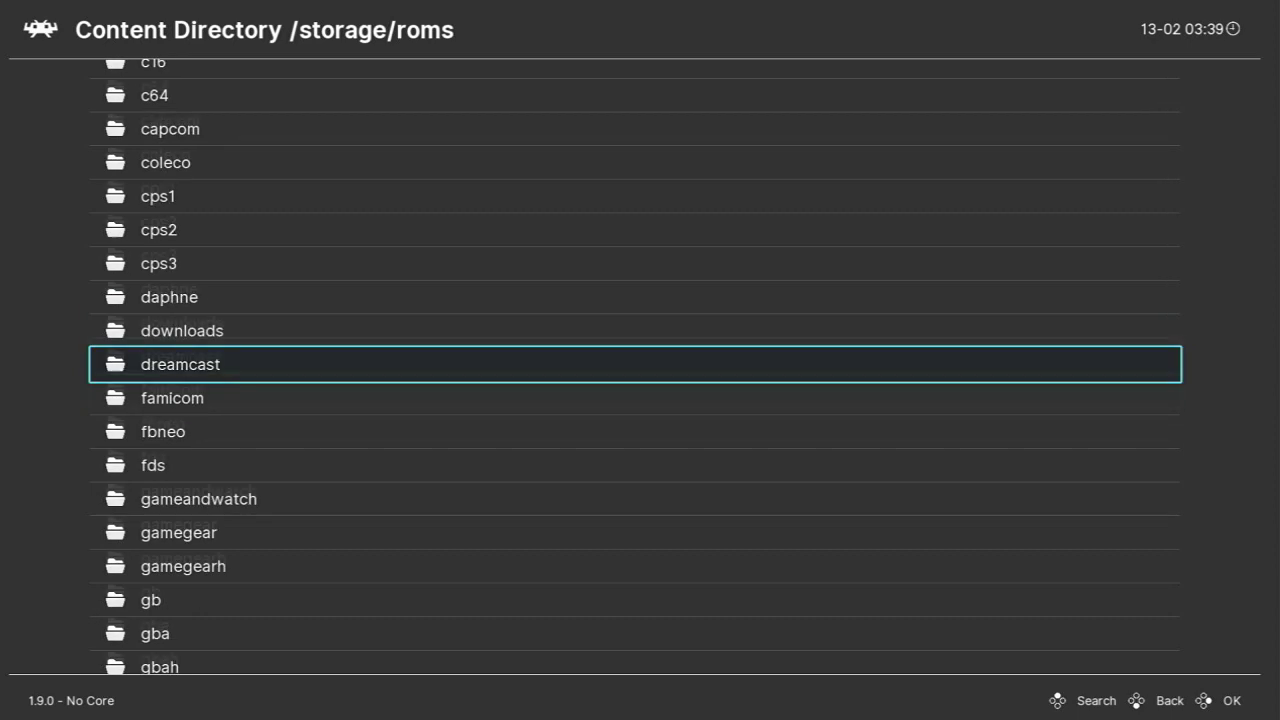
{"action": "key", "text": "Return"}
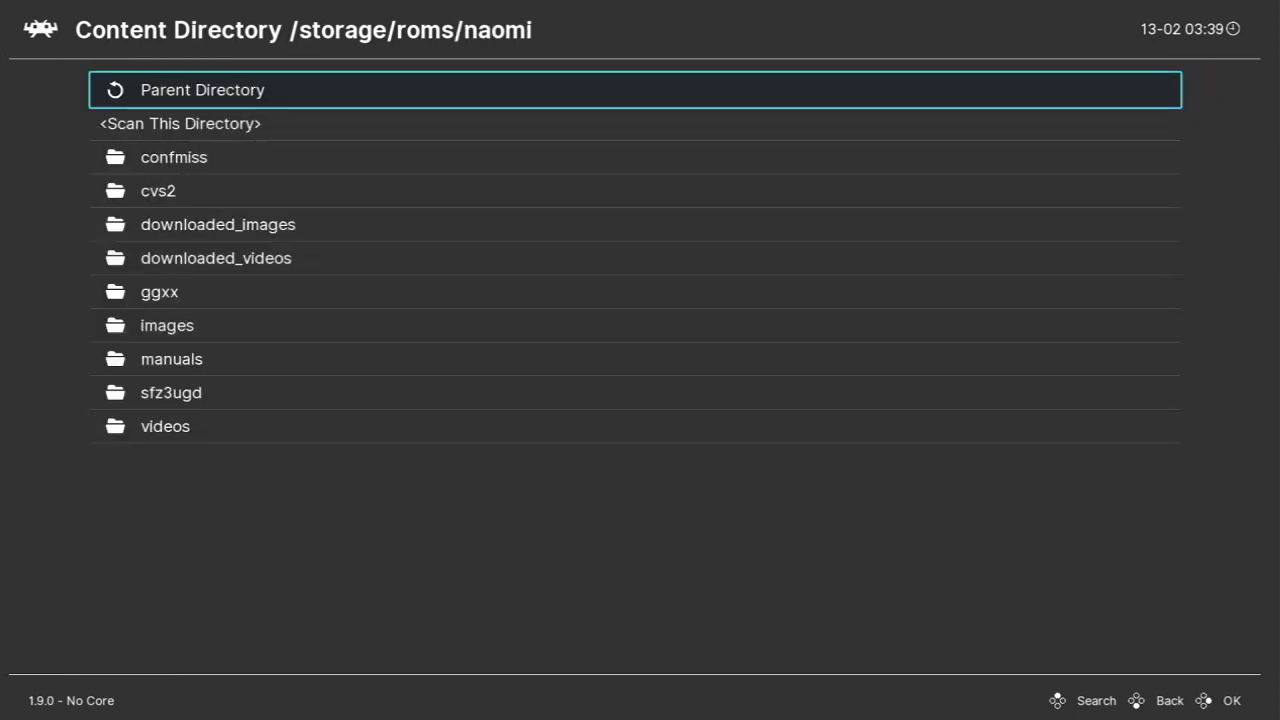
{"action": "key", "text": "Down"}
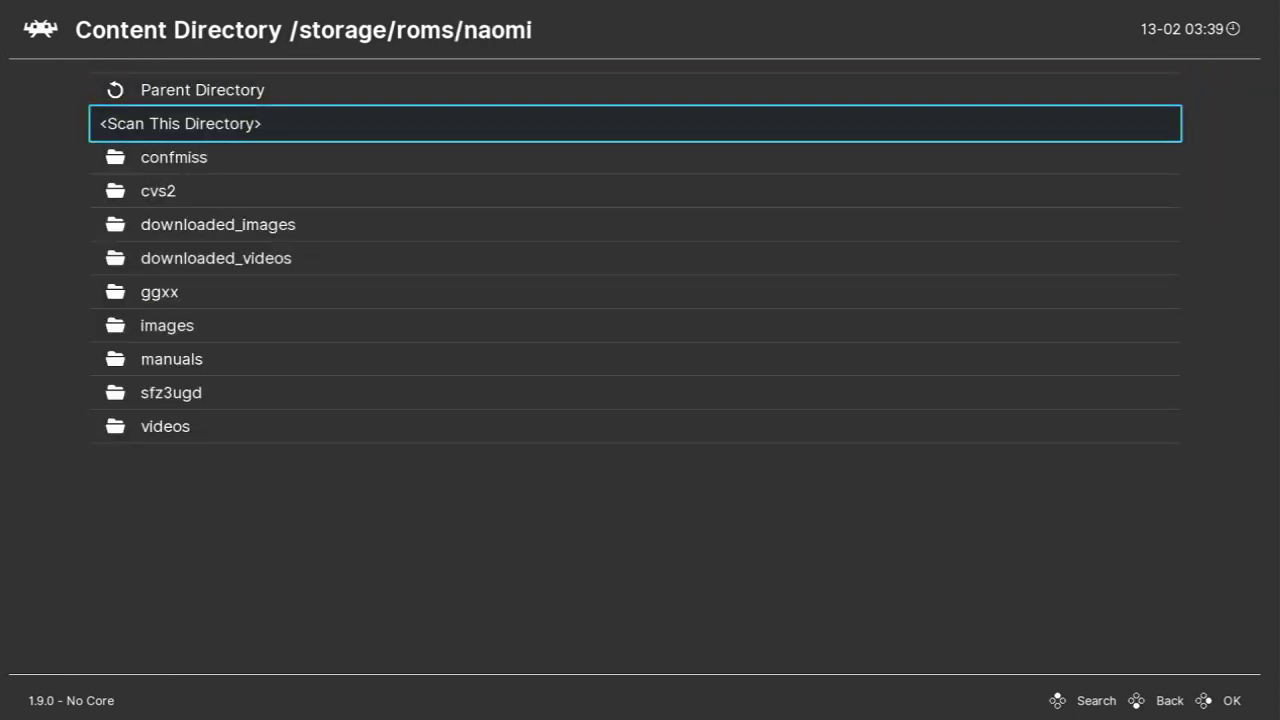
{"action": "key", "text": "Return"}
Run the scan of the naomi folder with Flycast, then return to the import options.
{"action": "key", "text": "Down"}
{"action": "key", "text": "Down"}
{"action": "key", "text": "Down"}
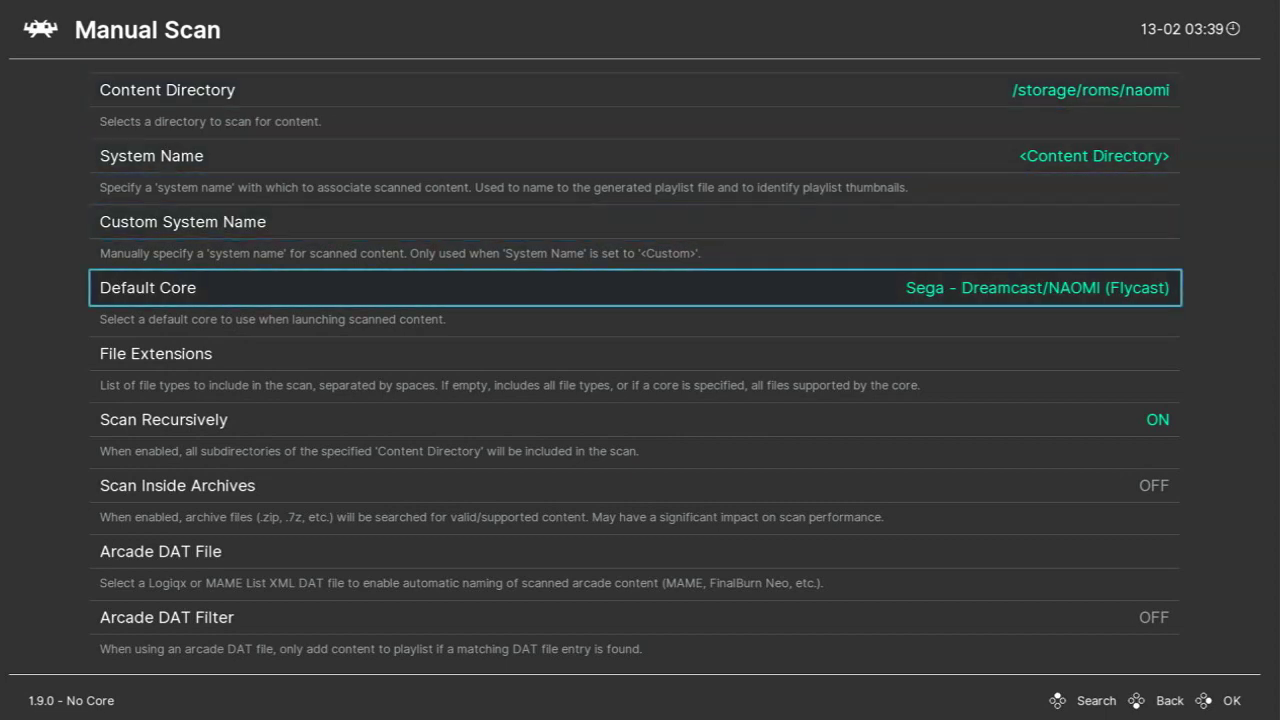
{"action": "key", "text": "Down"}
{"action": "key", "text": "Down"}
{"action": "key", "text": "Down"}
{"action": "key", "text": "Down"}
{"action": "key", "text": "Down"}
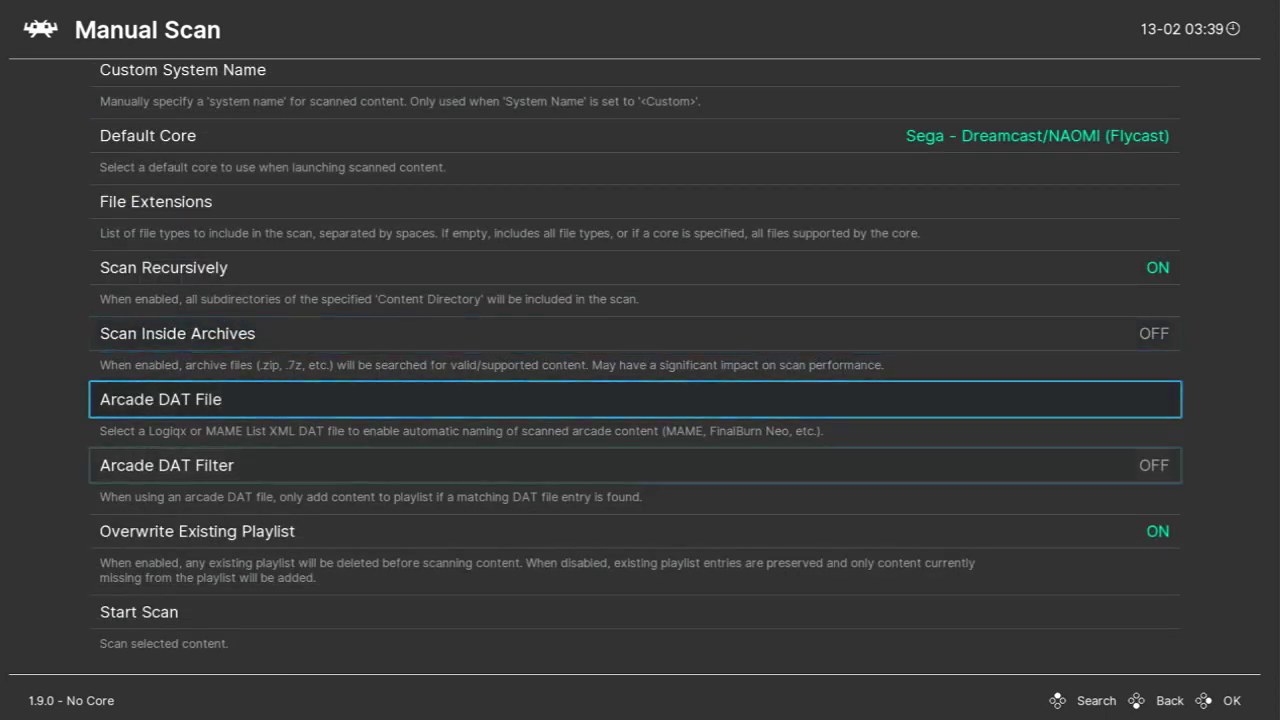
{"action": "key", "text": "Return"}
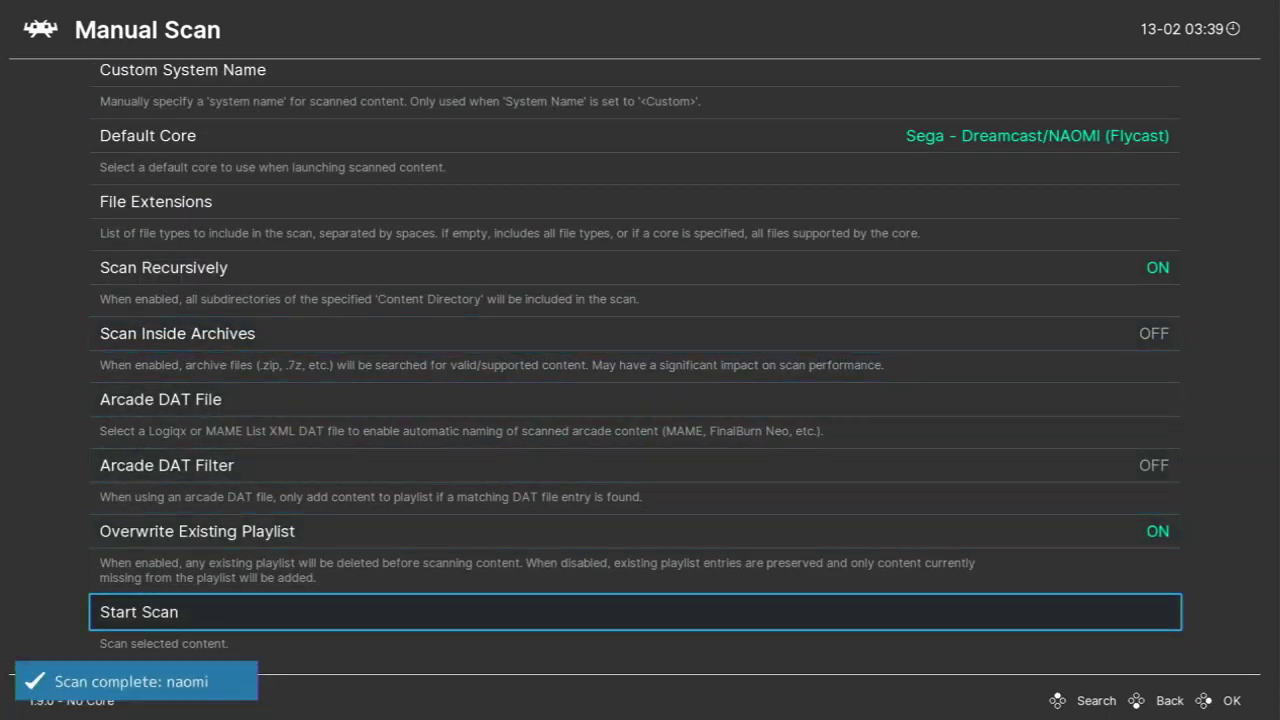
{"action": "key", "text": "BackSpace"}
Open the naomi playlist from the sidebar and bring up the options for cvs2.
{"action": "key", "text": "Left"}
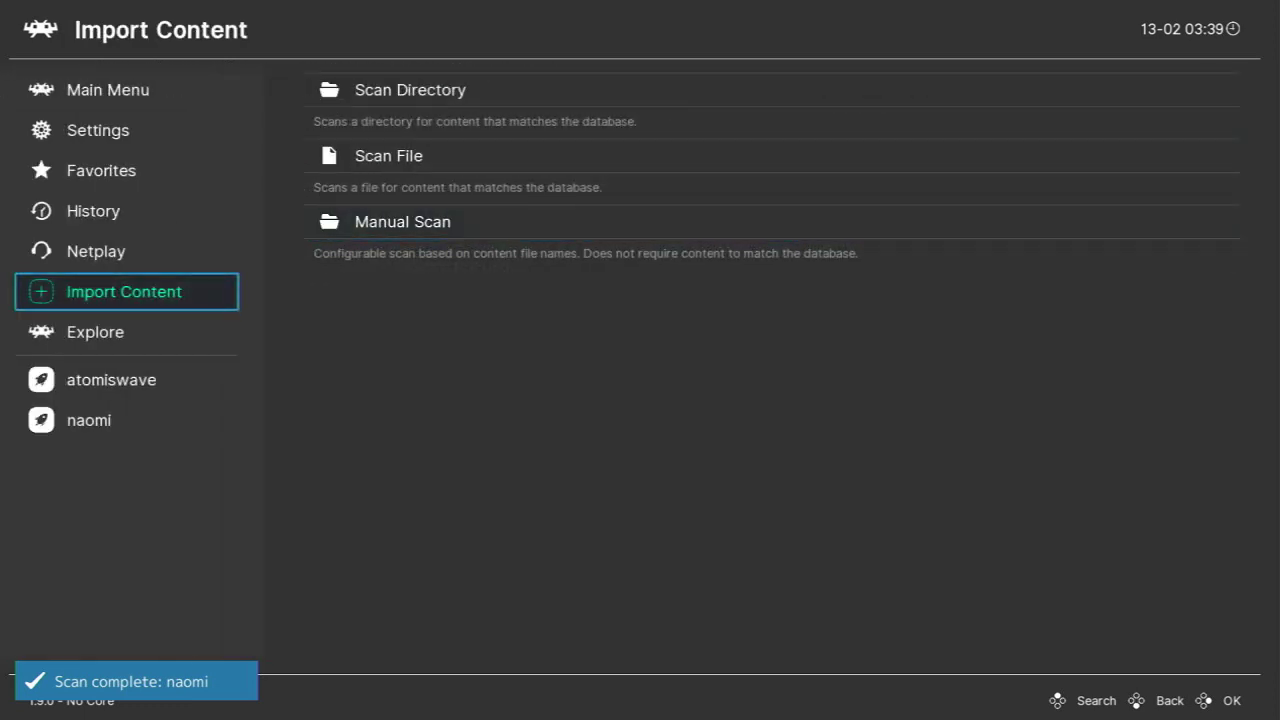
{"action": "key", "text": "Down"}
{"action": "key", "text": "Down"}
{"action": "key", "text": "Down"}
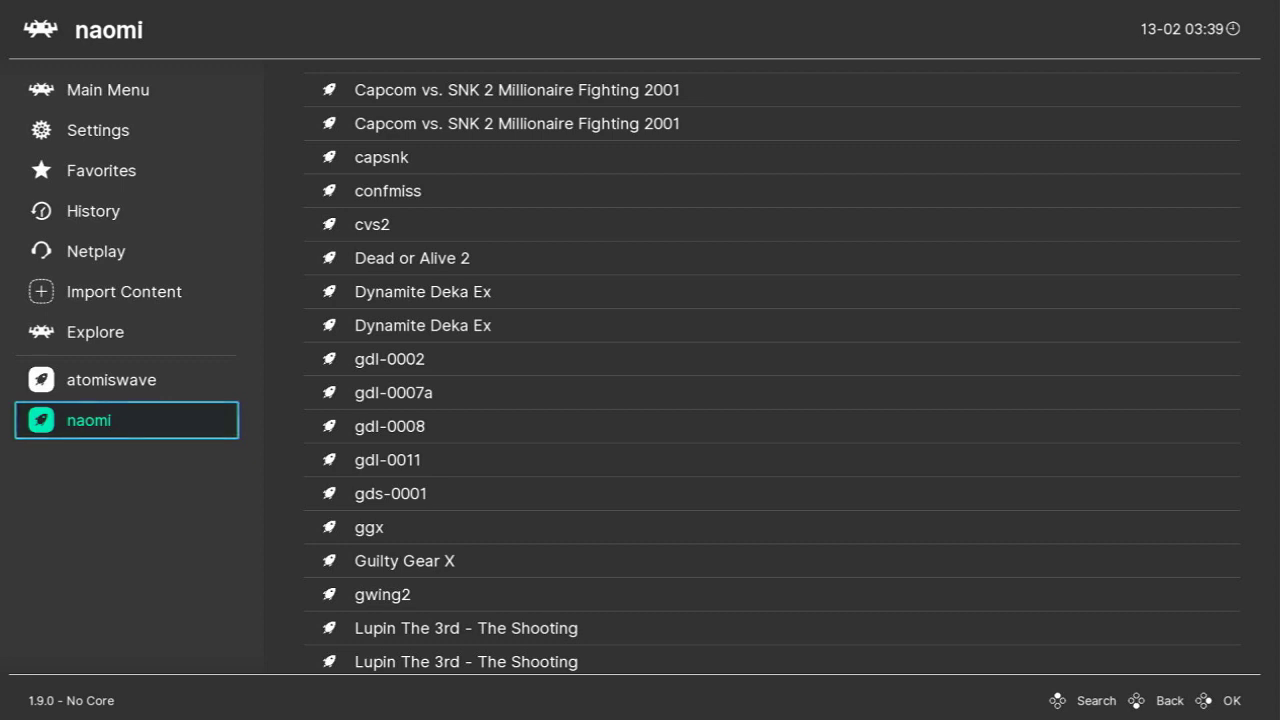
{"action": "key", "text": "Right"}
{"action": "key", "text": "Down"}
{"action": "key", "text": "Down"}
{"action": "key", "text": "Down"}
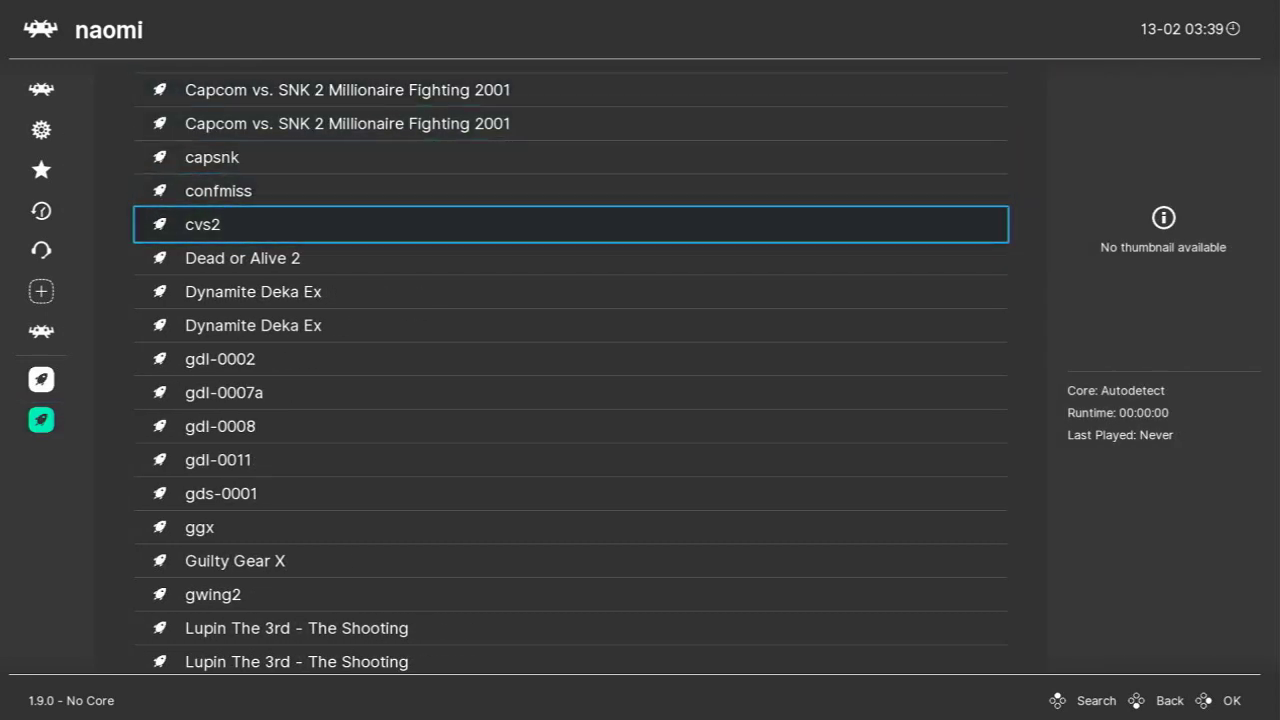
{"action": "key", "text": "Return"}
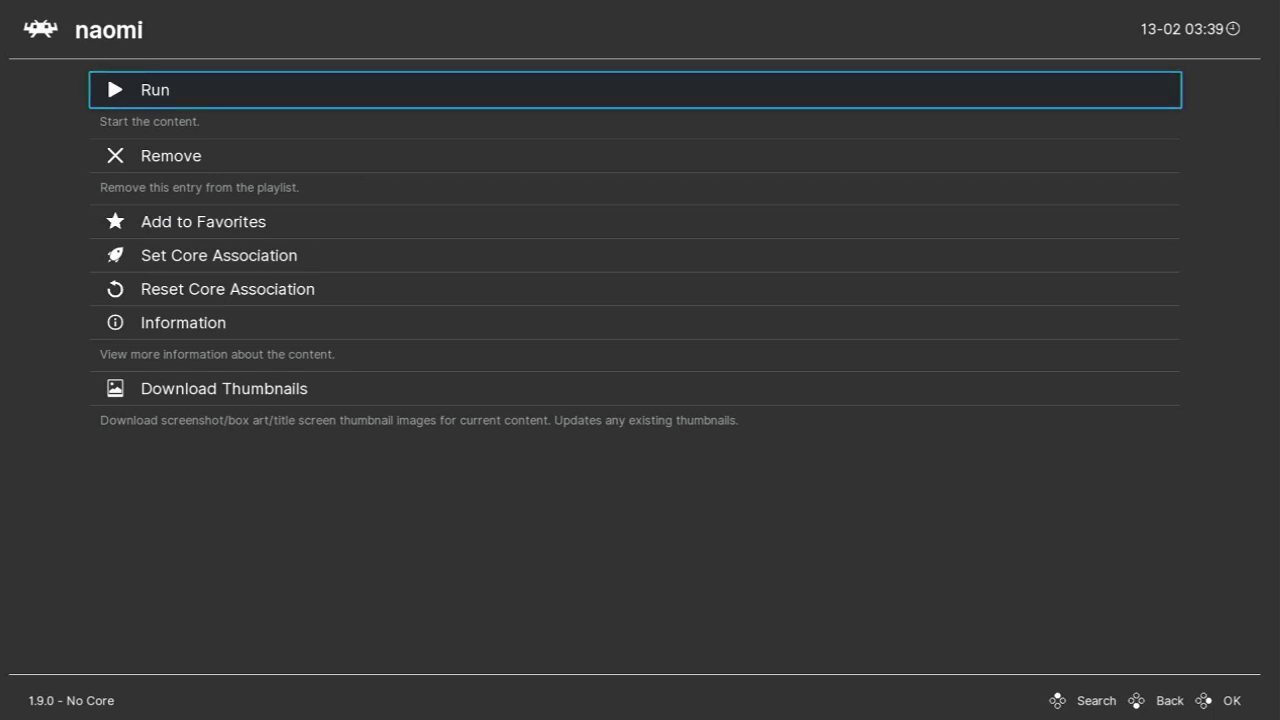